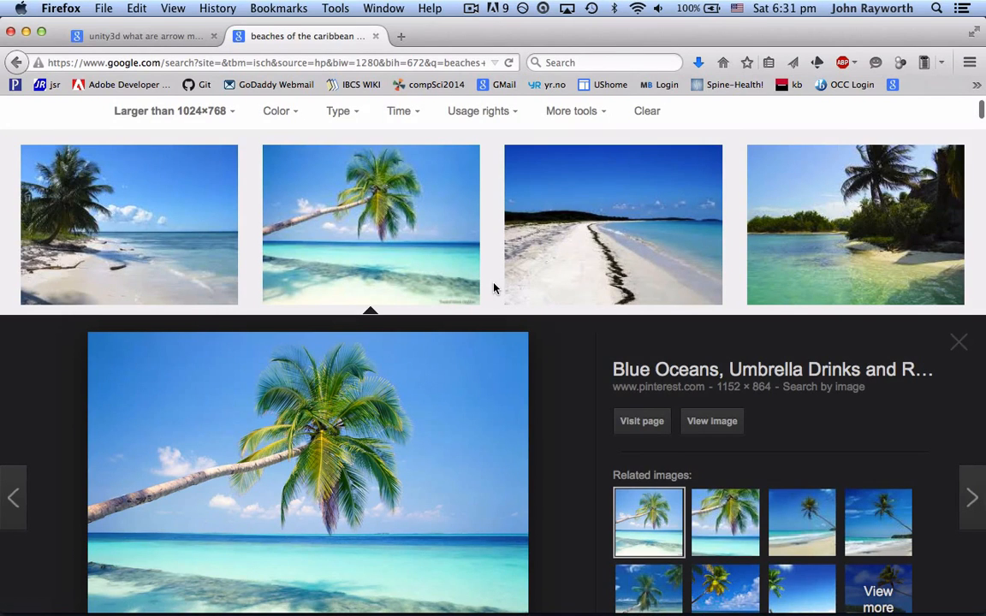
- Switch to Photoshop and open the options of the large central slice 07 in Index.psd to read its dimensions
key(super+Tab)
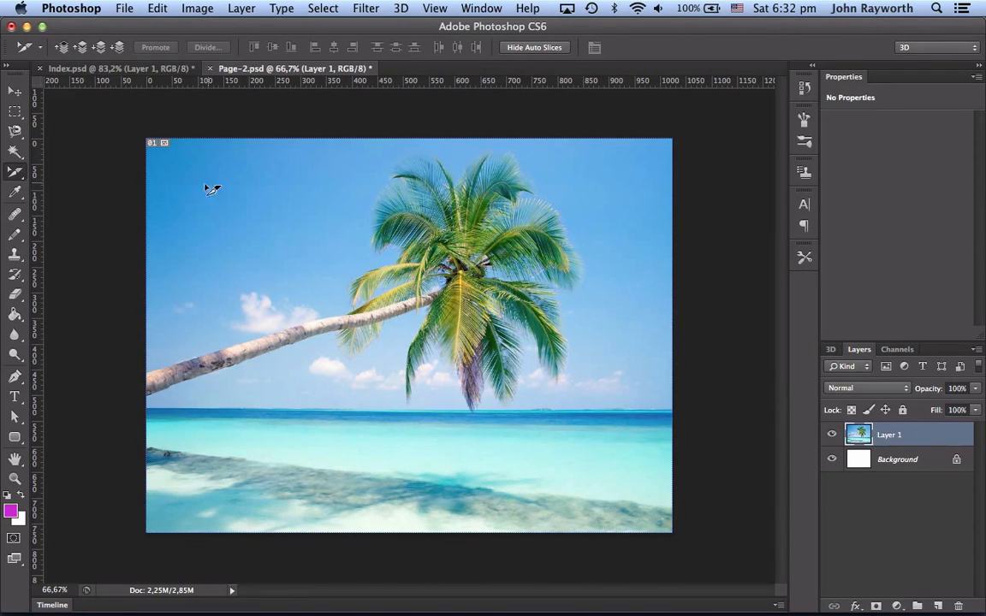
click(110, 68)
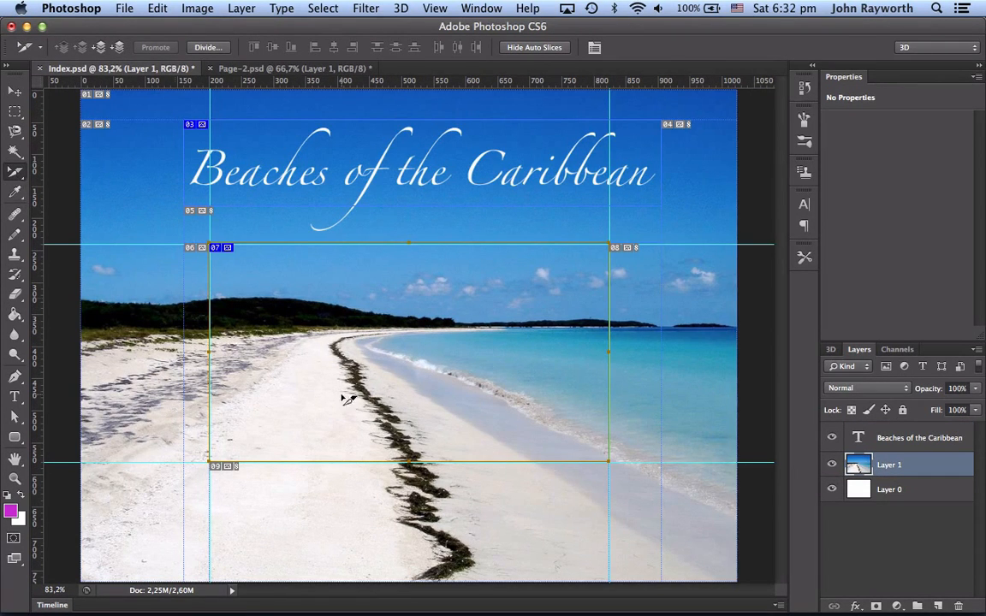
double_click(397, 356)
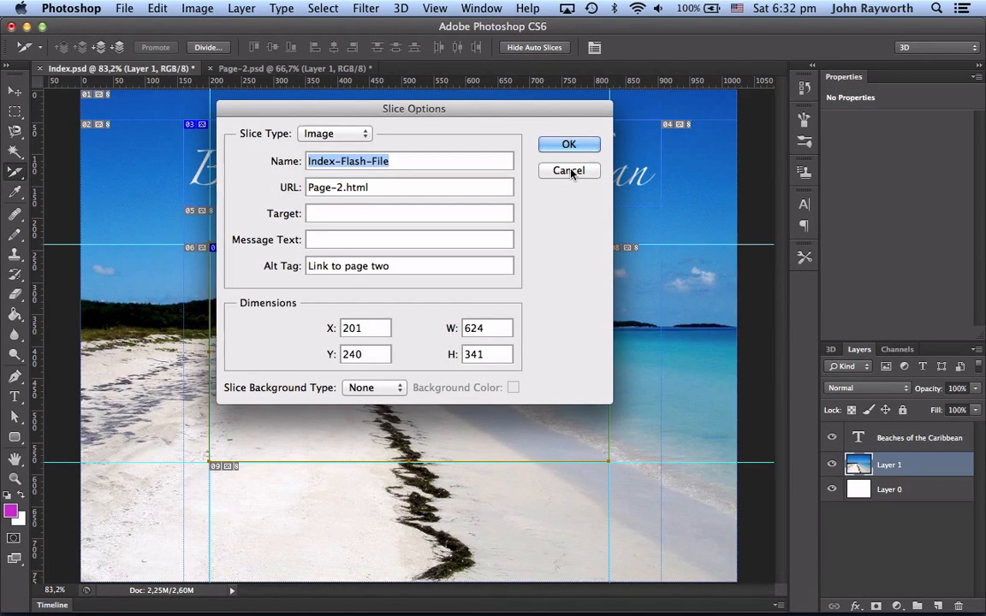
- Switch to Flash and create a new ActionScript 3.0 document
key(super+Tab)
key(super+Tab)
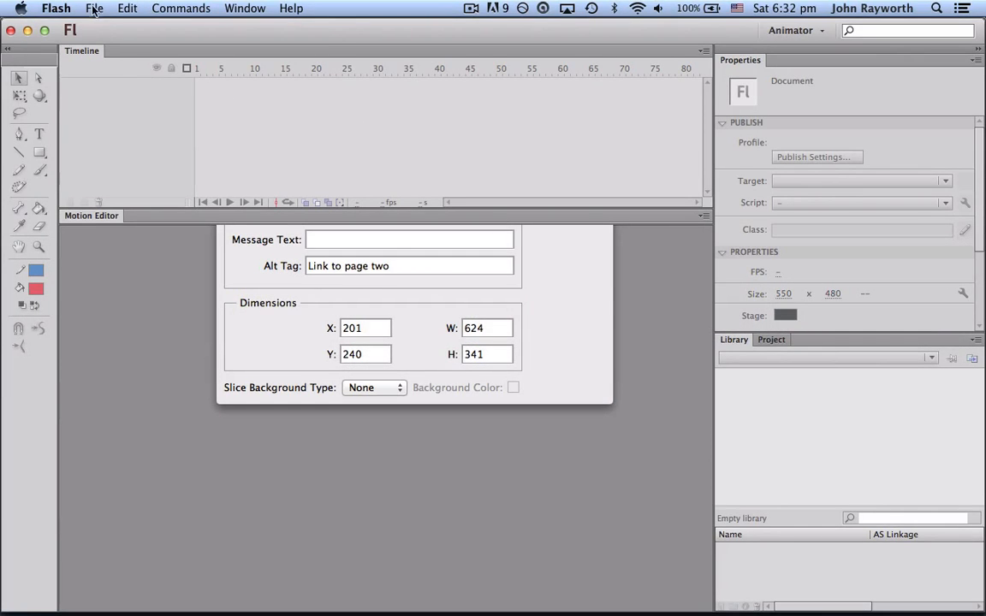
click(94, 10)
click(109, 27)
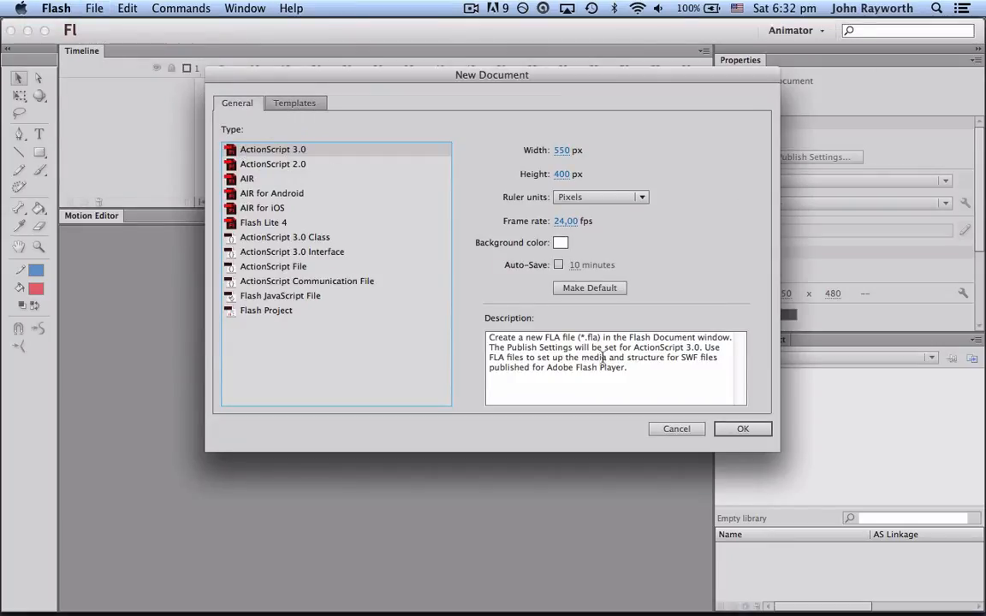
click(738, 428)
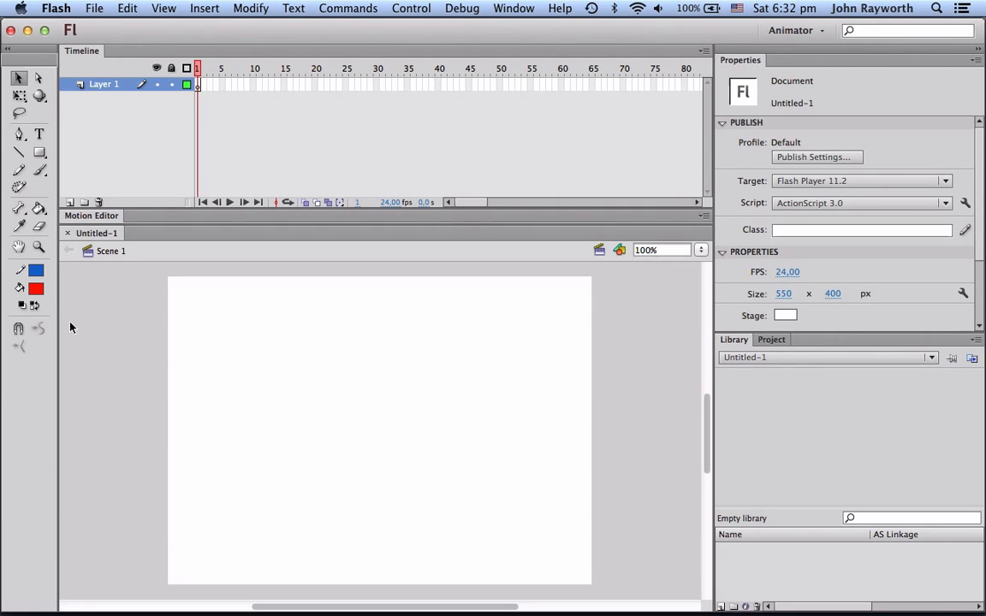
- Remove the Motion Editor panel from the workspace and narrow the tools panel to a single column
drag(92, 215, 148, 147)
click(123, 132)
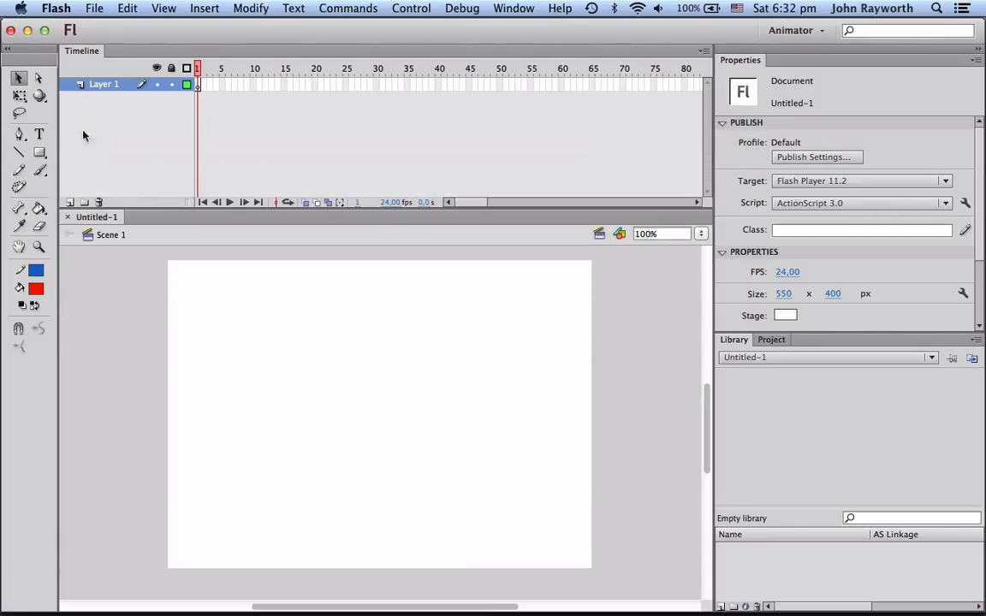
drag(56, 127, 36, 126)
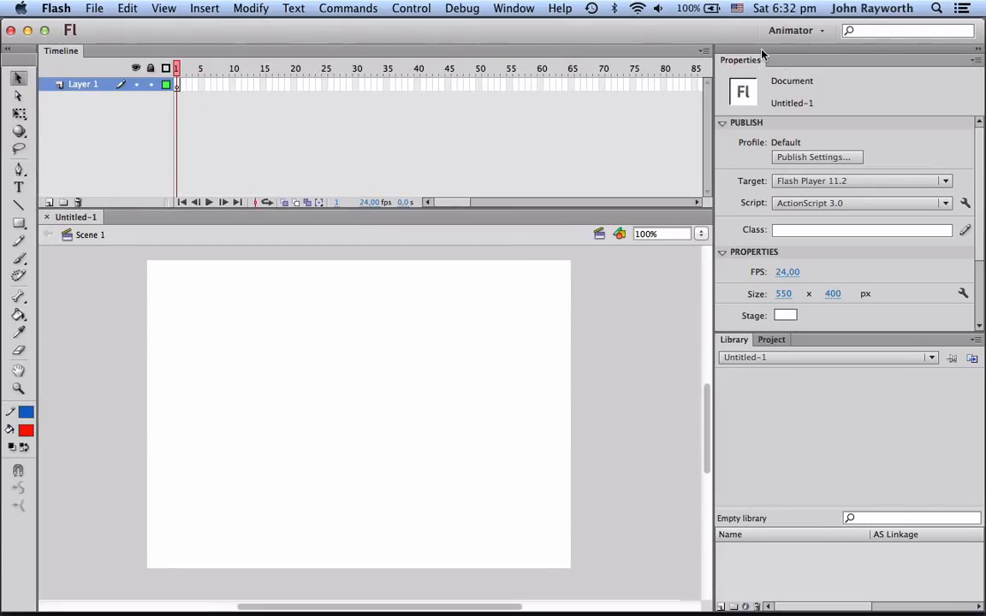
- Undock the Properties and Library panels as a floating group and remove the Project panel from it
drag(761, 54, 512, 268)
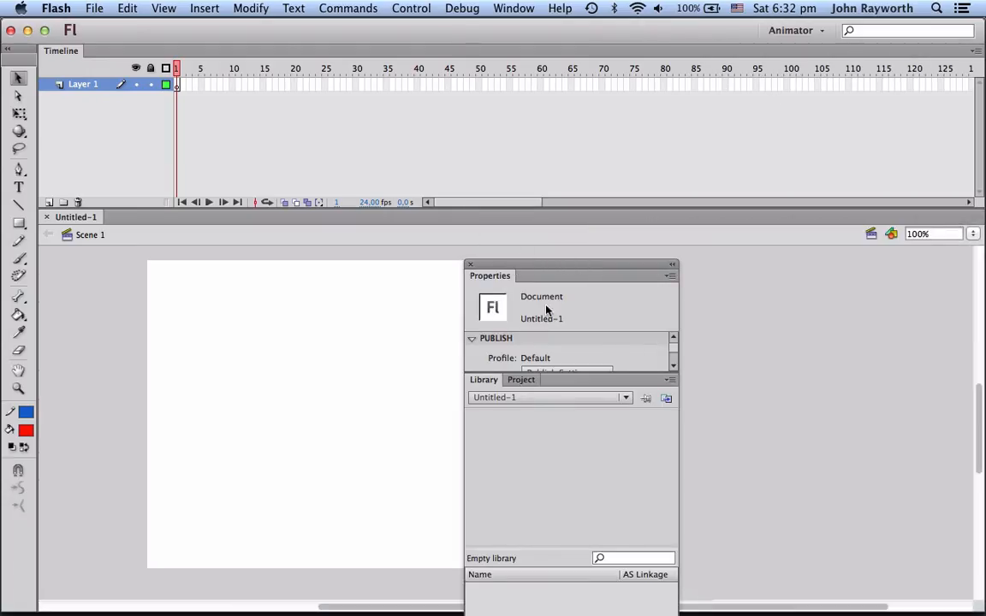
drag(519, 381, 262, 318)
click(252, 305)
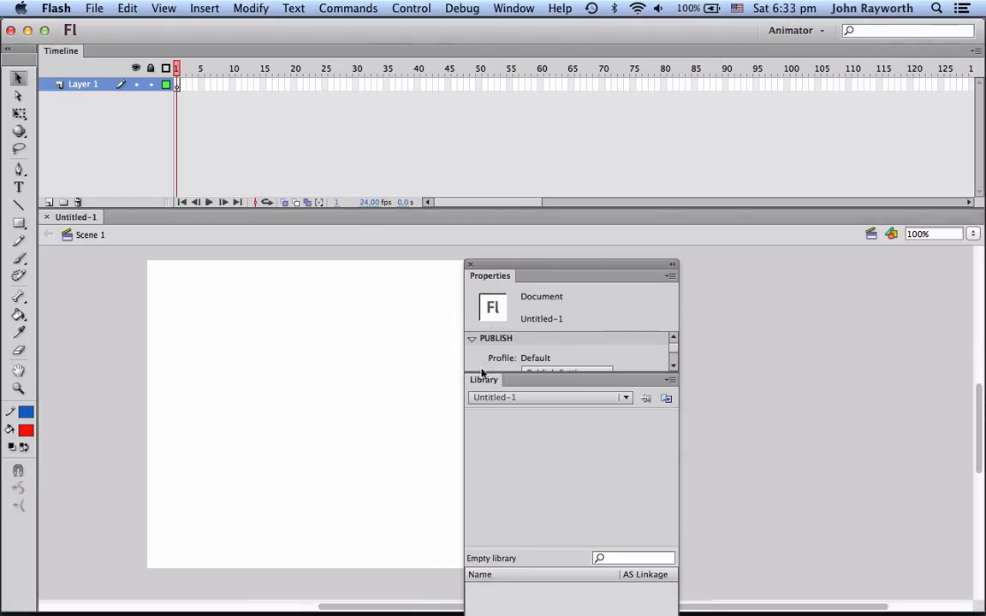
- Combine Library and Properties into one floating tabbed panel beside the stage, lengthen it, and reduce the Timeline's height
drag(482, 385, 811, 231)
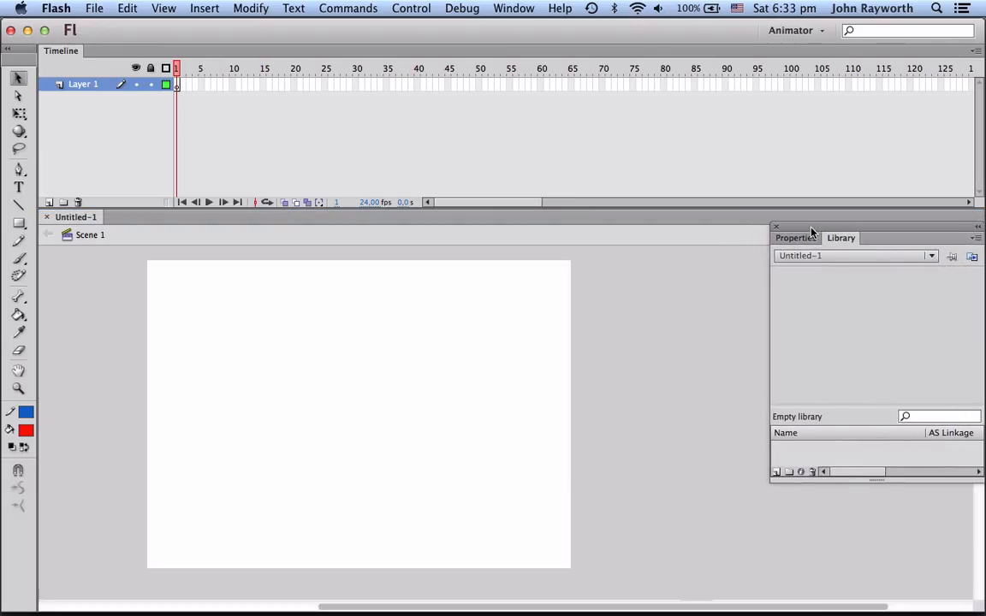
drag(875, 478, 862, 609)
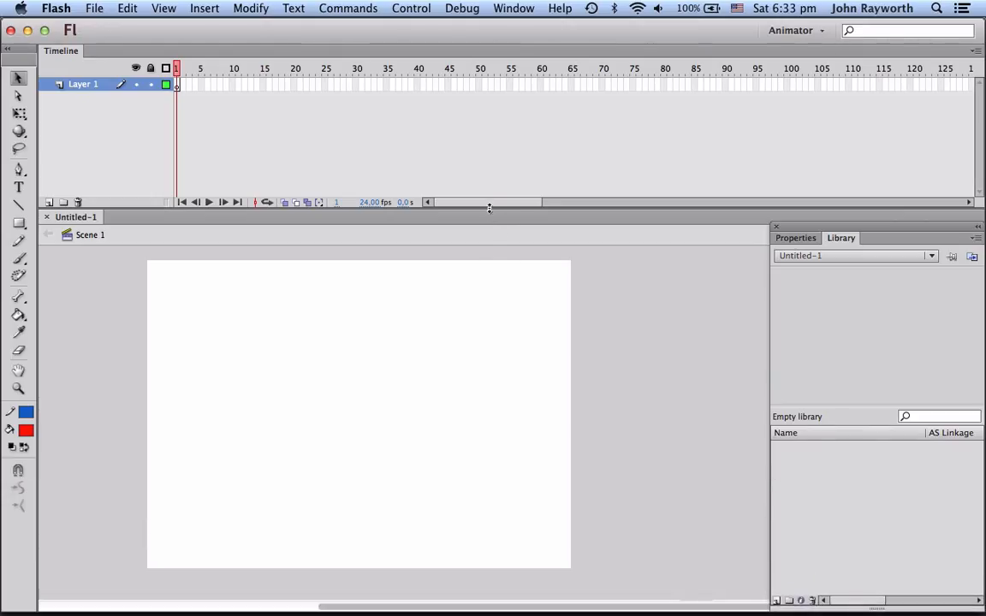
drag(488, 208, 486, 172)
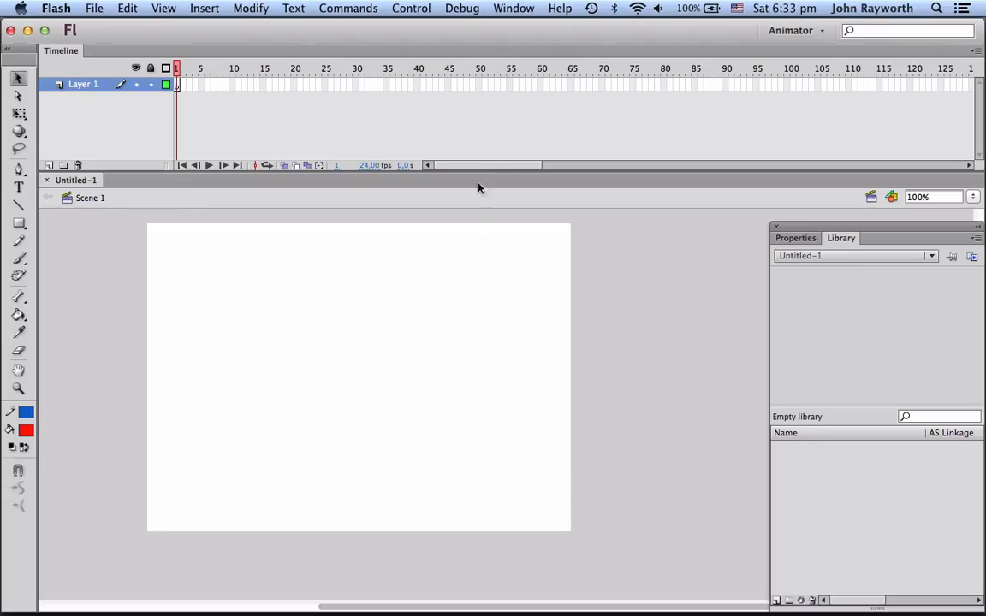
- Set the Flash document size to 624 x 341 px to match the slice, then dismiss the slice options in Photoshop
click(795, 237)
key(super+Tab)
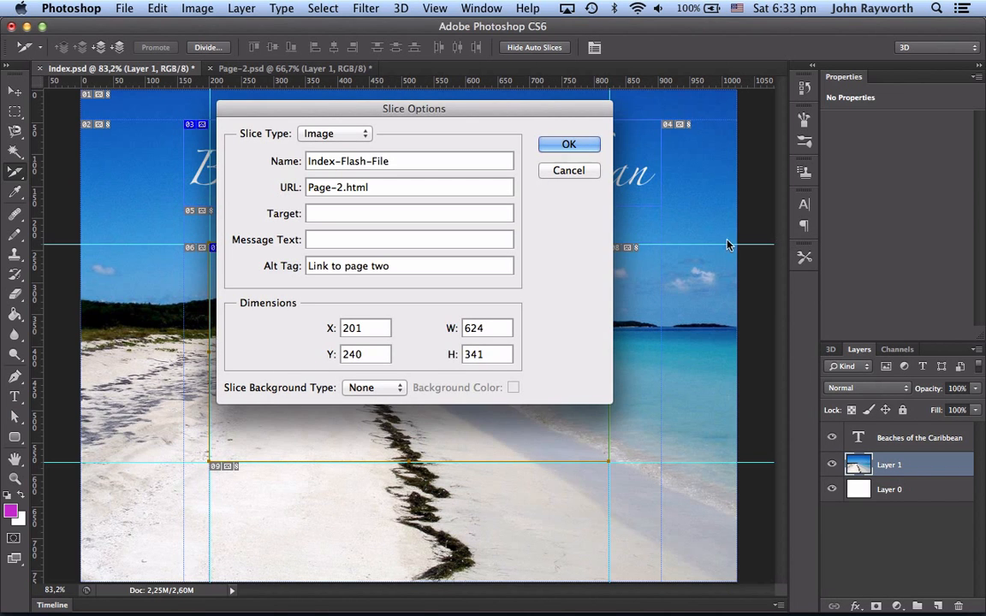
key(super+Tab)
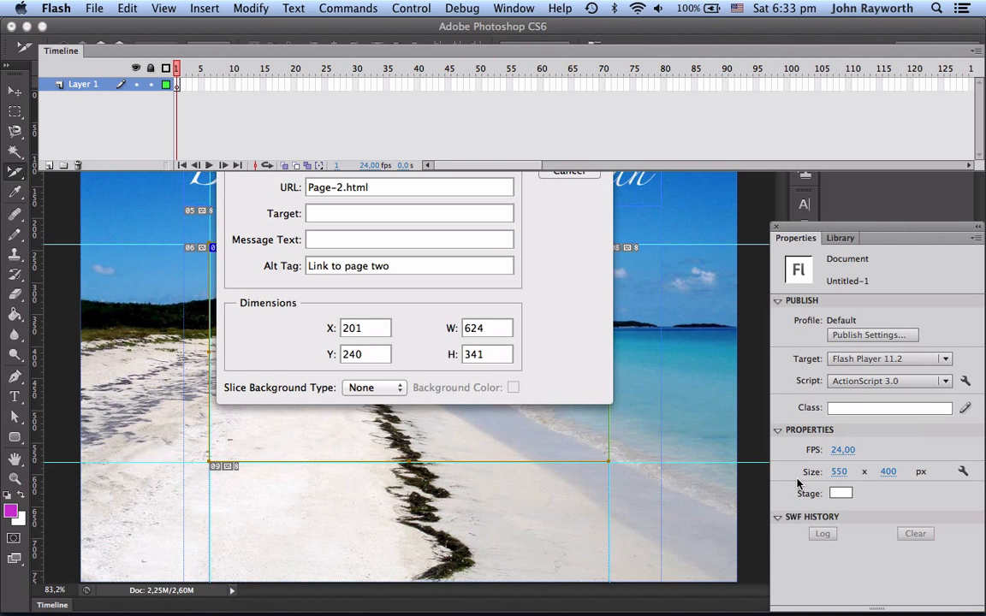
click(838, 471)
text(624)
click(888, 471)
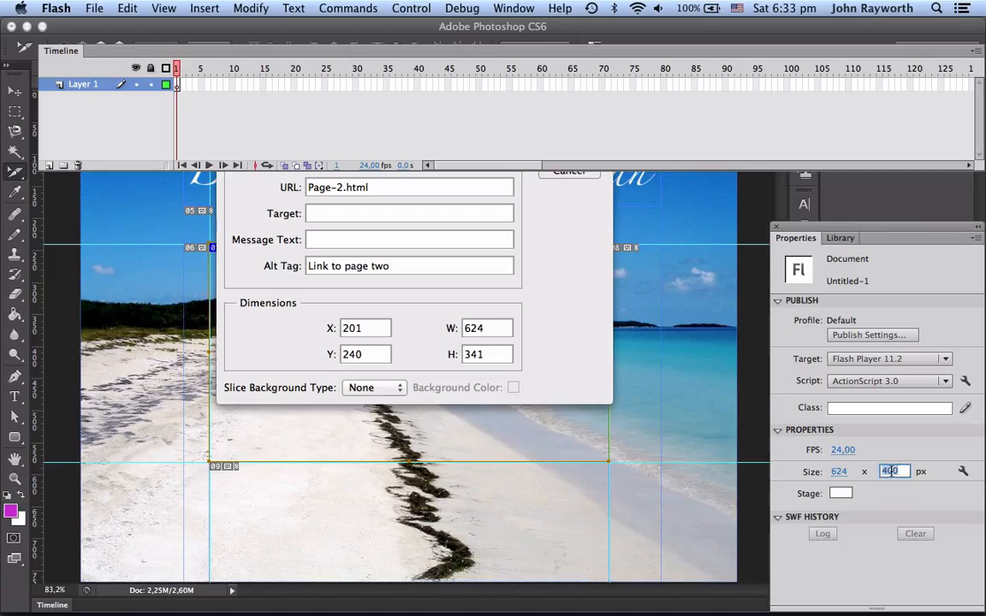
text(341)
key(Return)
key(super+Tab)
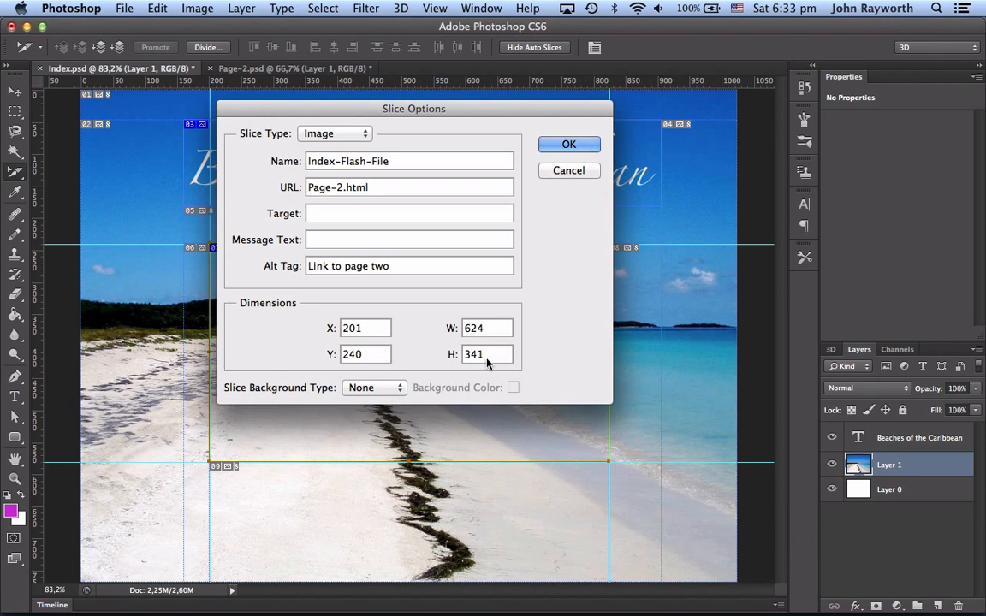
click(561, 171)
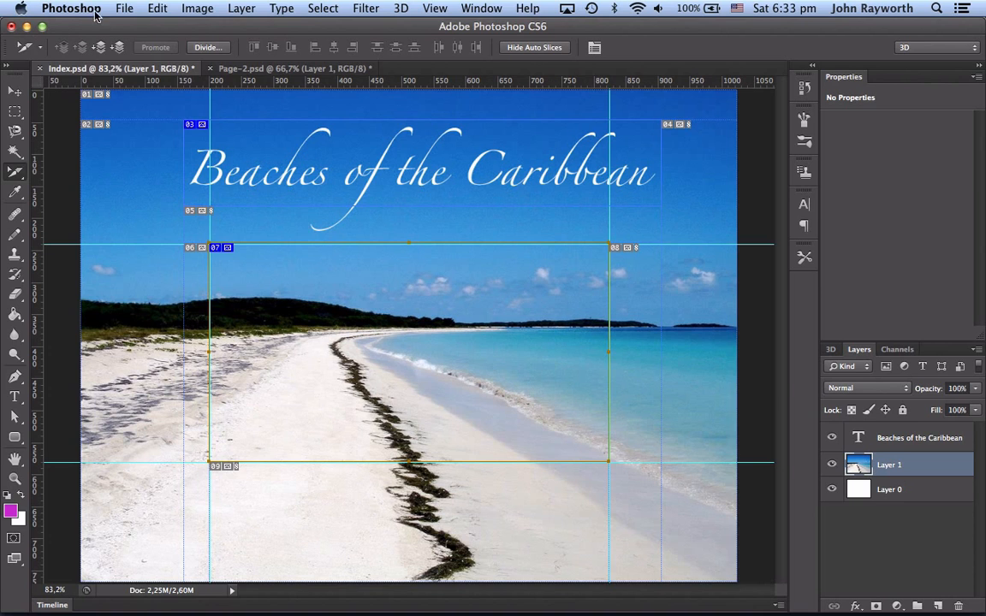
- Create a new Photoshop document 624 pixels wide and 341 pixels high to match the Flash document
click(125, 9)
click(120, 26)
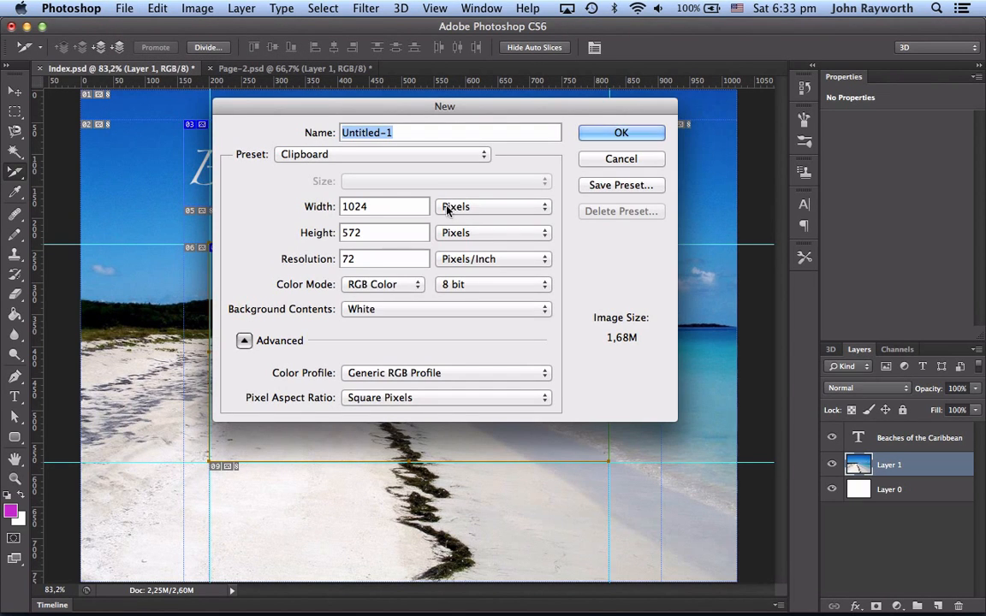
click(309, 208)
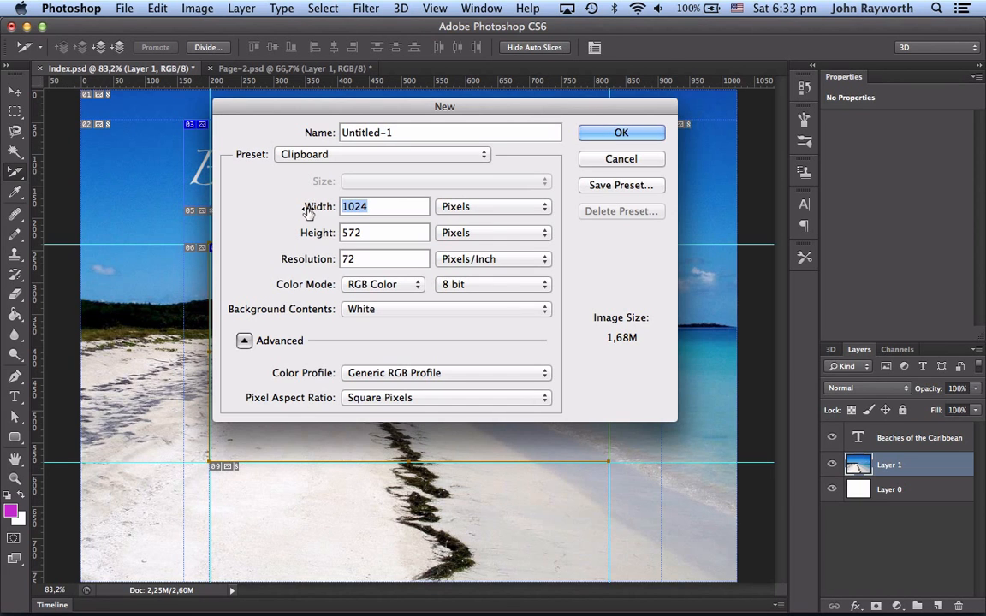
key(super+Tab)
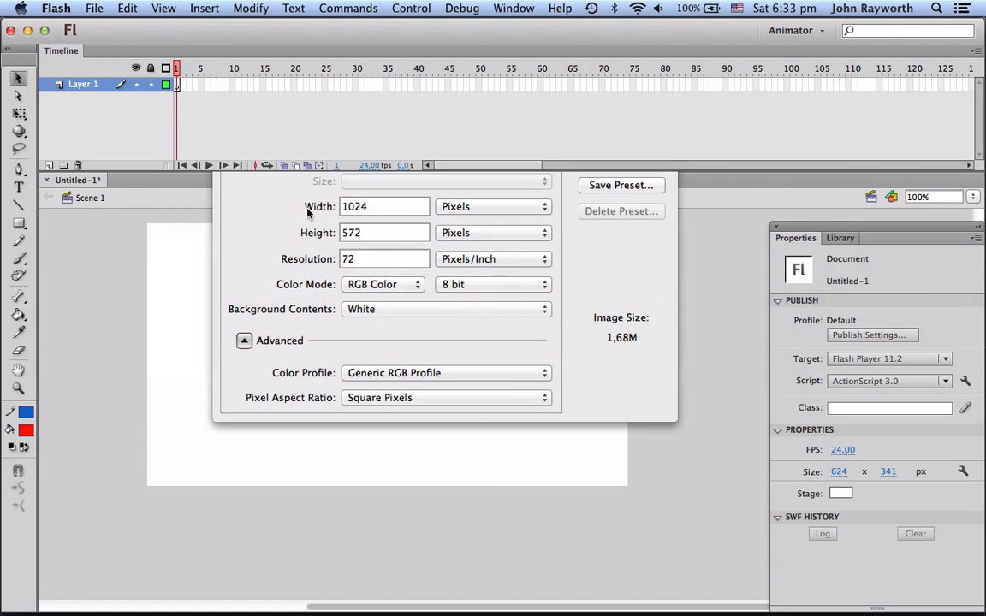
key(super+Tab)
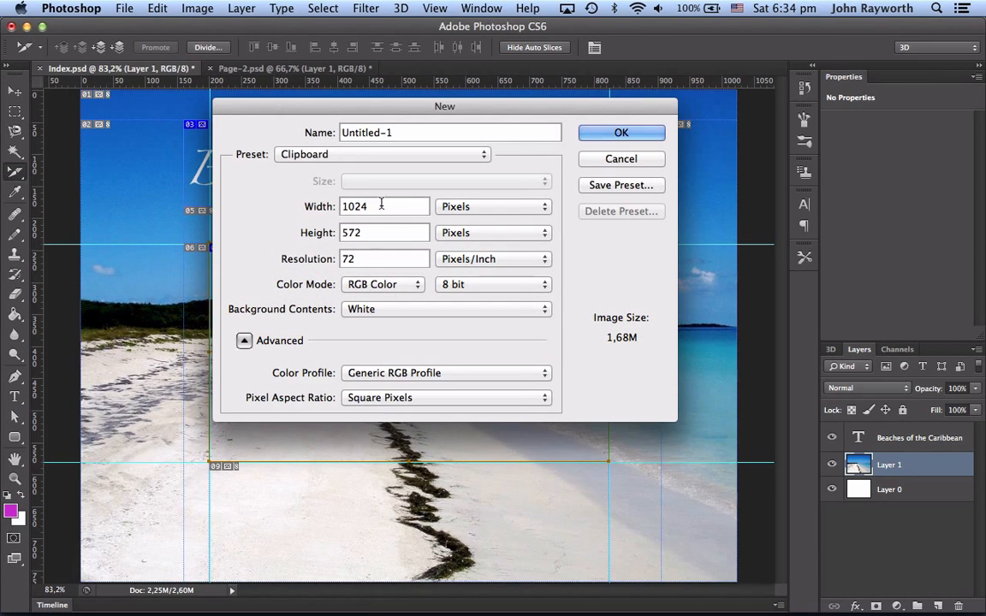
text(624)
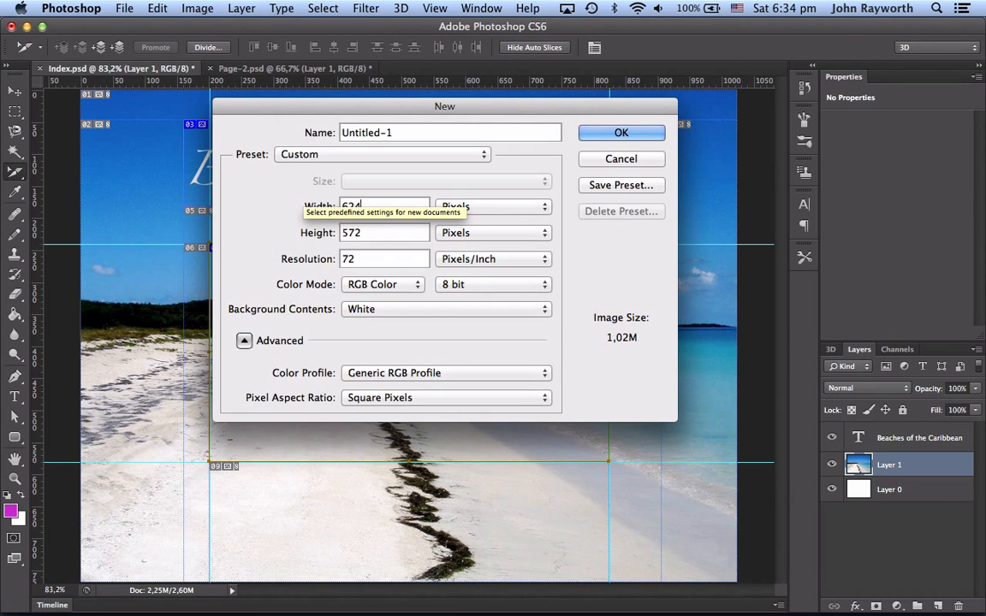
key(super+Tab)
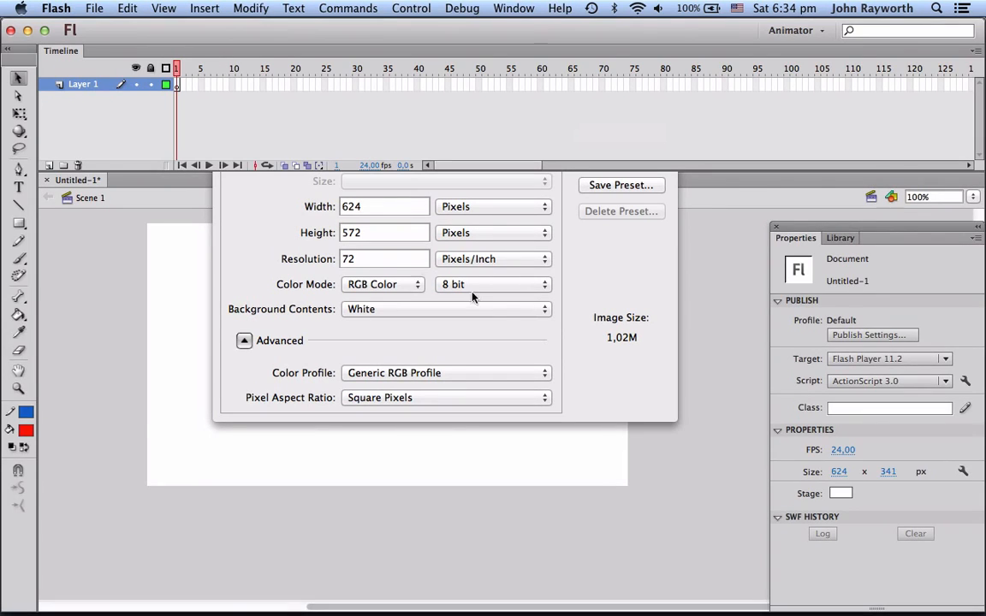
key(super+Tab)
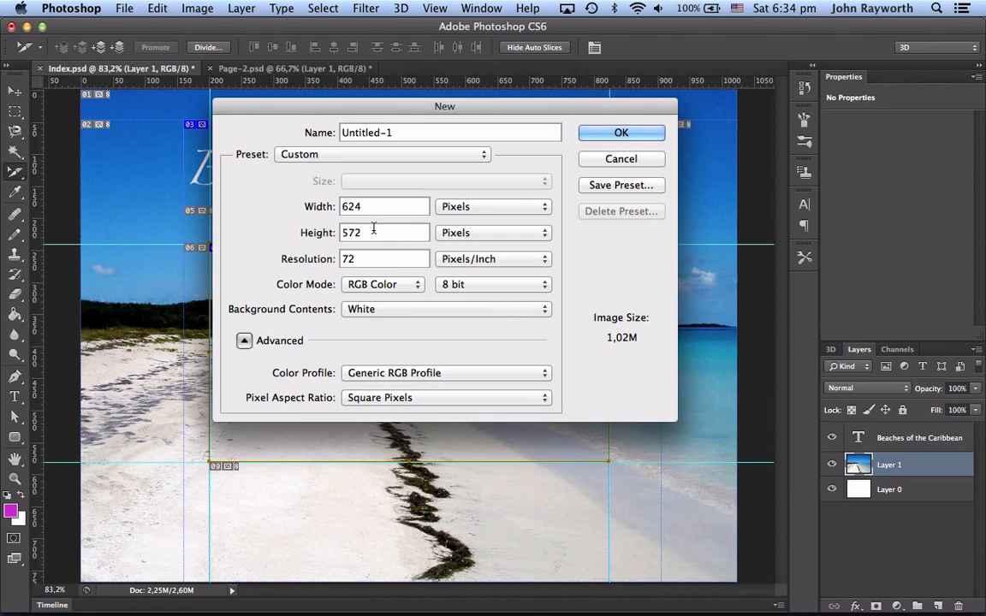
drag(378, 229, 322, 232)
text(341)
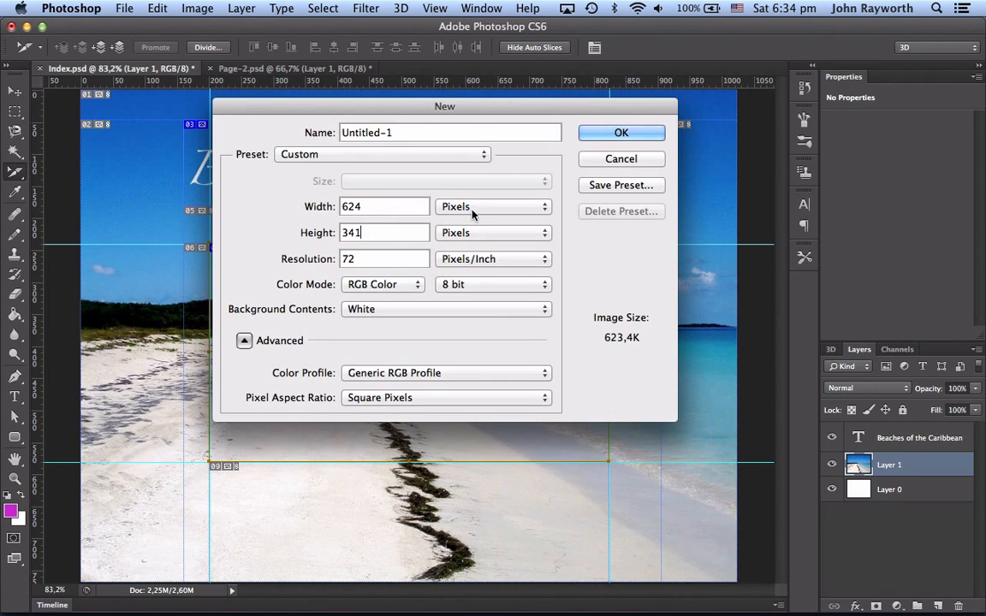
click(621, 132)
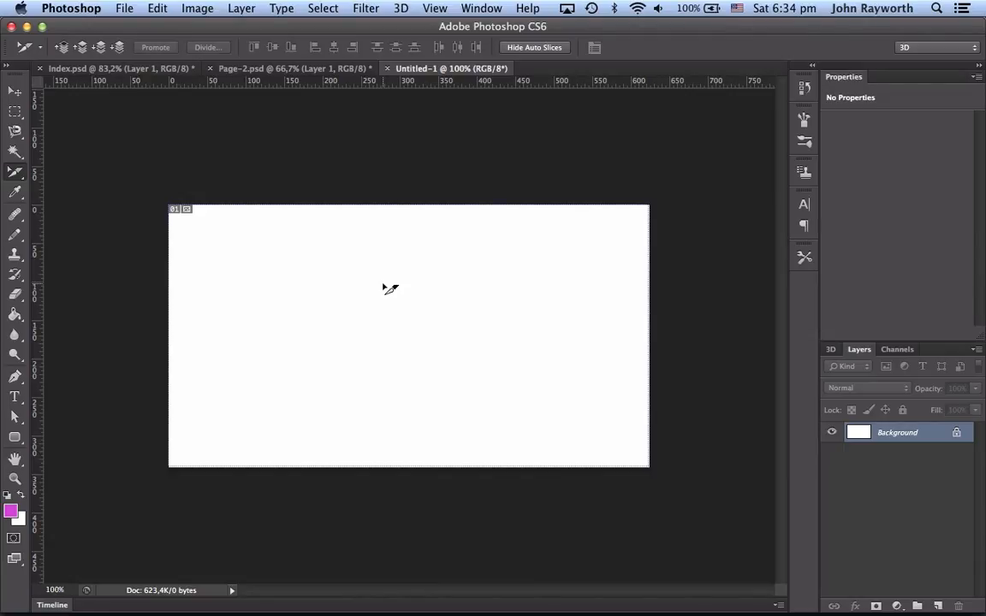
- Switch to Firefox and filter the Caribbean beach image results to sizes larger than 640×480
key(super+Tab)
key(super+Tab)
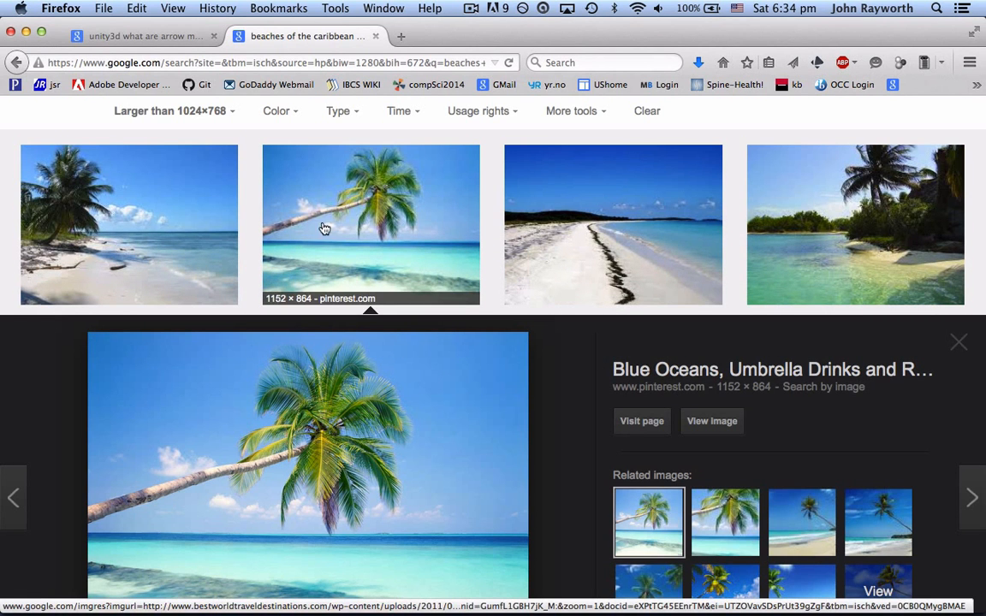
scroll(356, 230, up, 2)
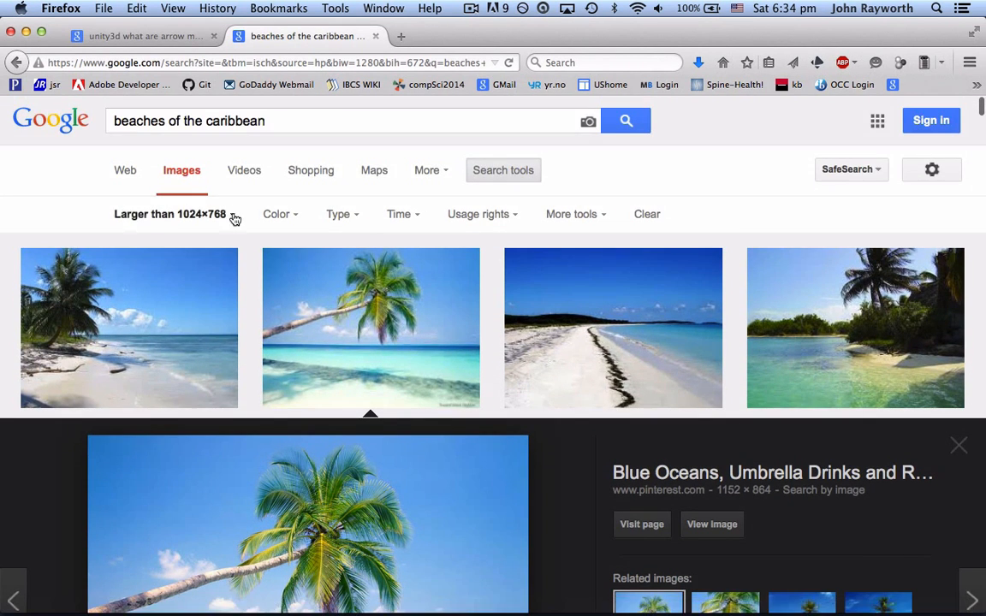
click(229, 215)
mouse_move(182, 344)
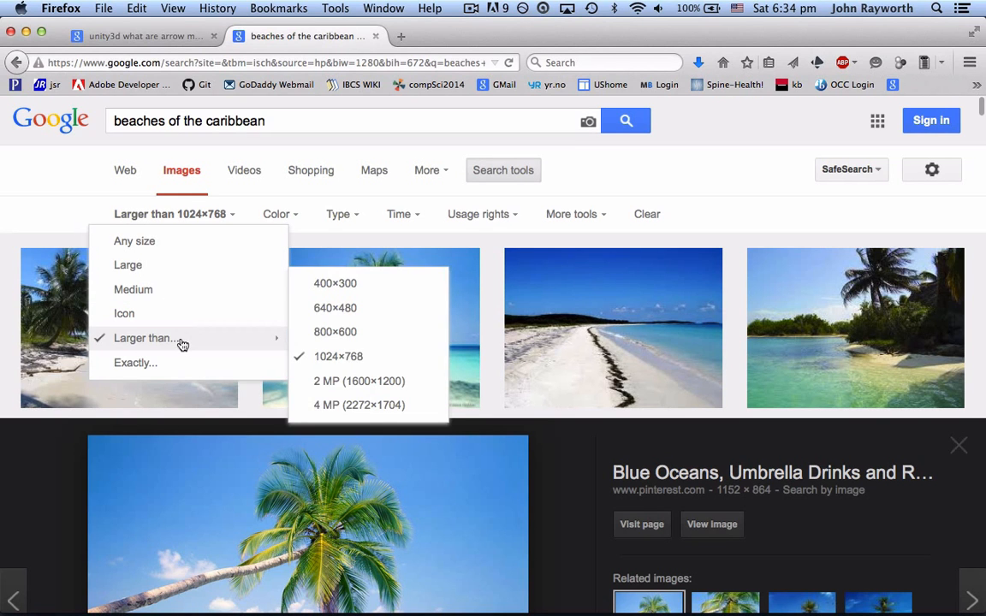
click(341, 310)
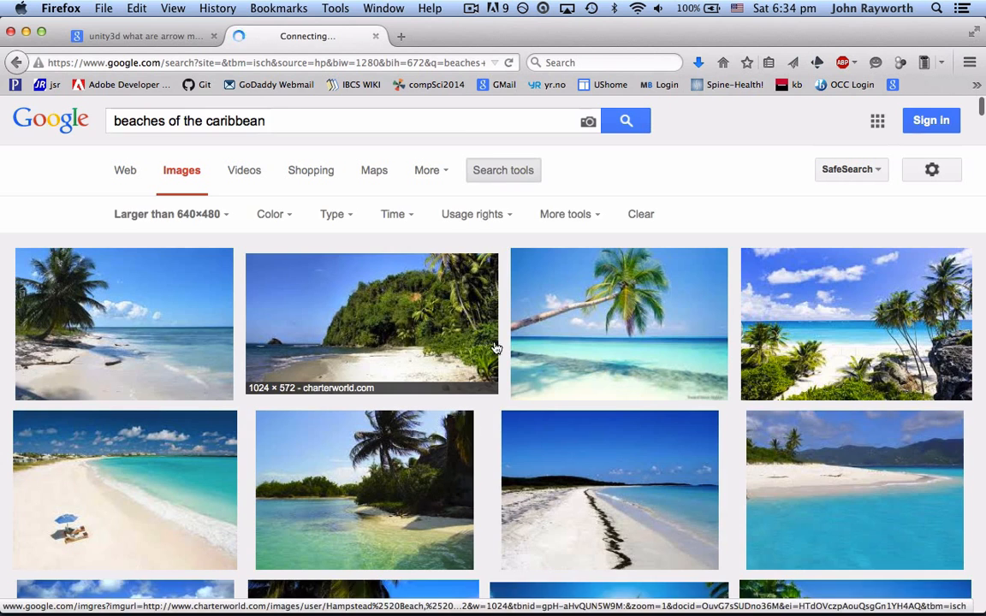
- Open the 1024 × 572 Hampstead Beach photo from charterworld.com at full size, copy it, and return to Photoshop
scroll(556, 369, down, 3)
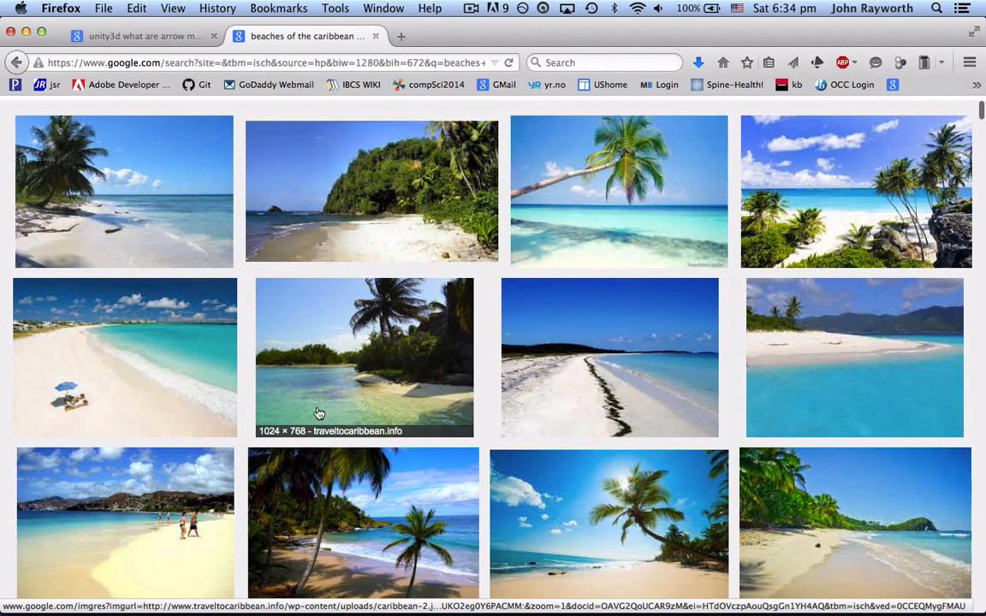
click(355, 210)
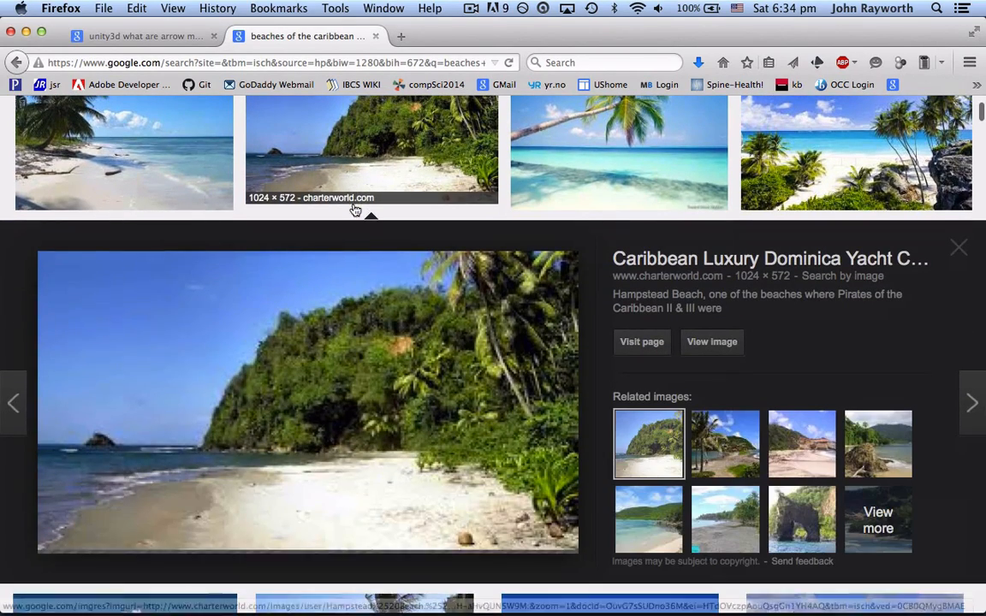
click(721, 346)
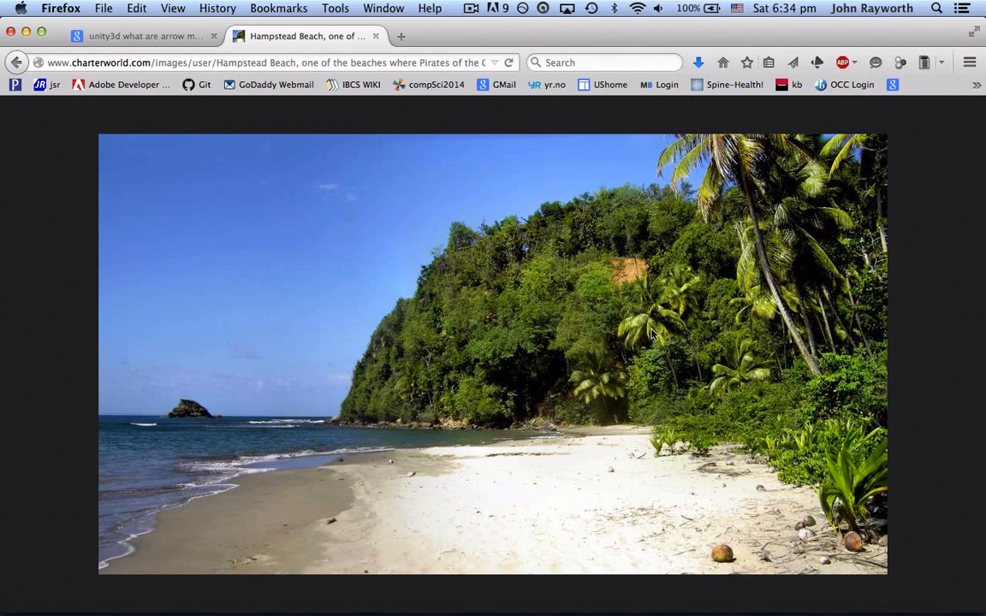
right_click(433, 375)
click(465, 385)
key(super+Tab)
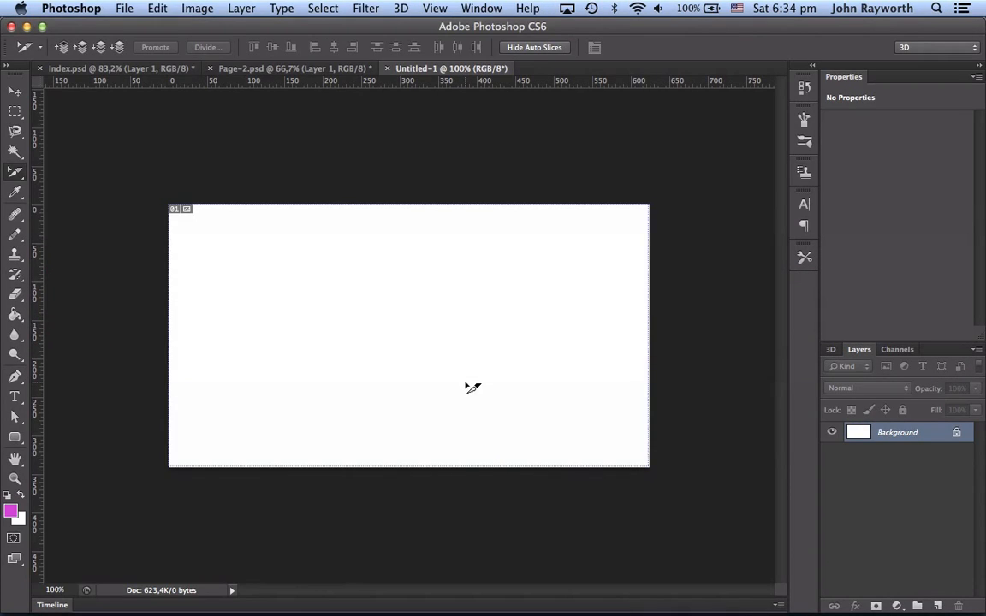
- Paste the Hampstead Beach photo into the new document, scale it to about 67.5% and position it to cover the canvas
key(super+v)
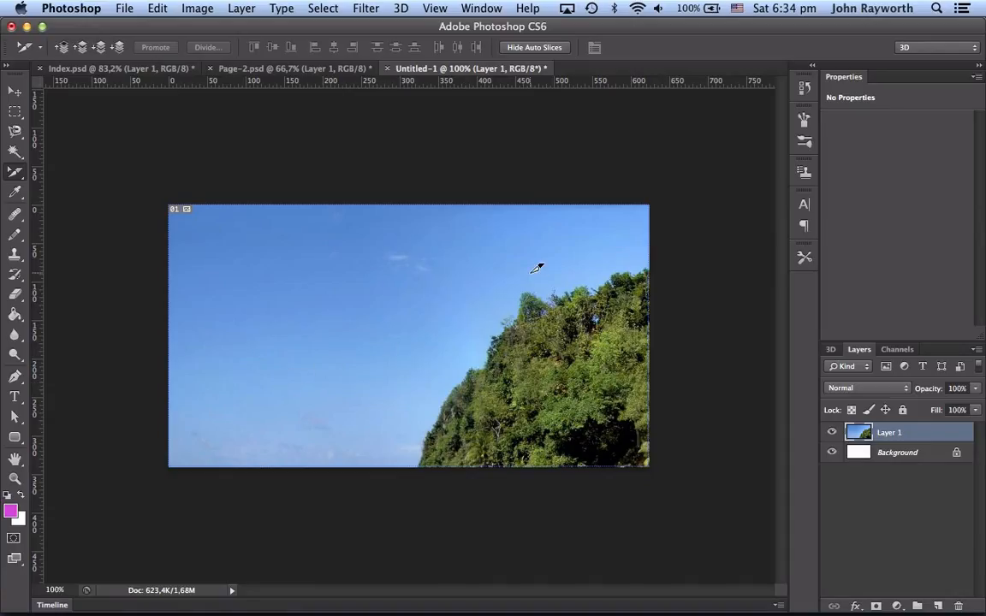
key(super+minus)
key(super+minus)
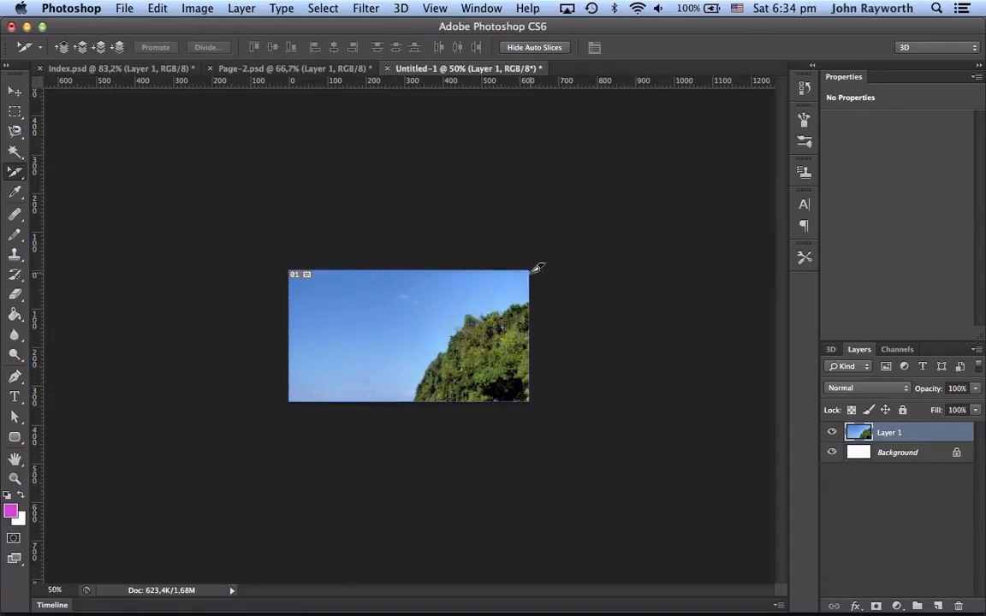
key(super+t)
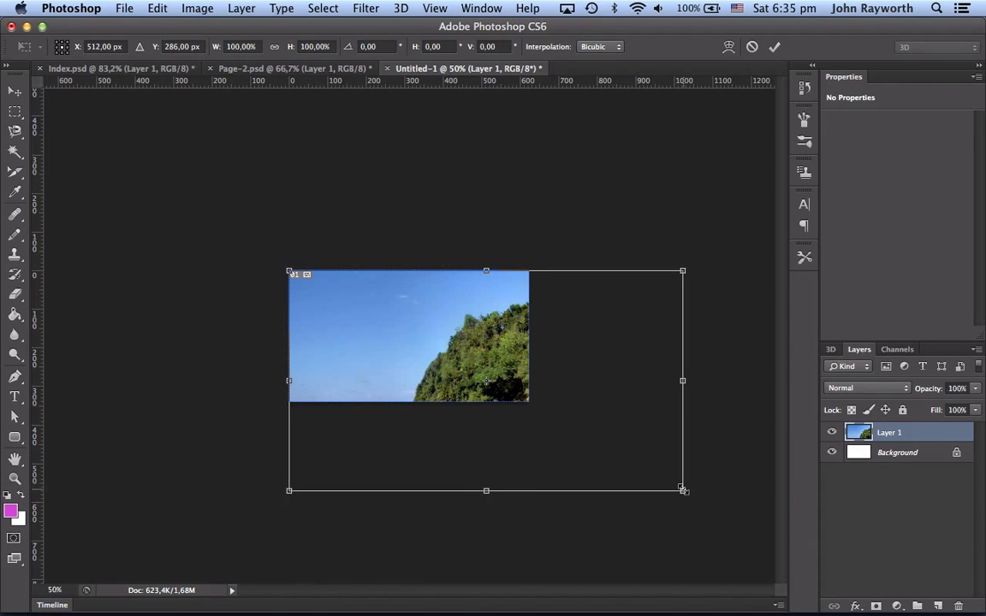
drag(685, 491, 540, 442)
drag(512, 392, 482, 374)
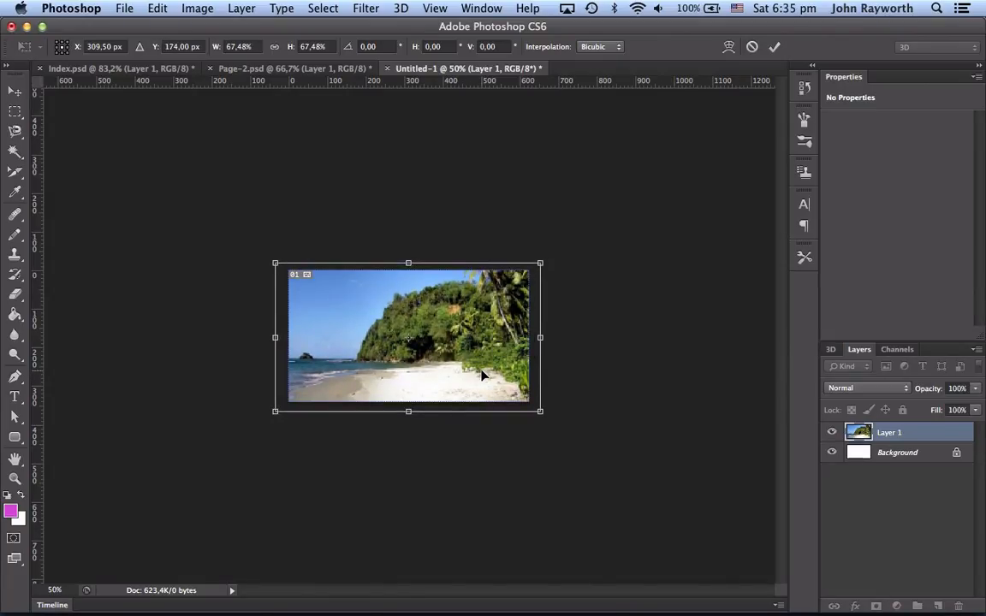
key(Return)
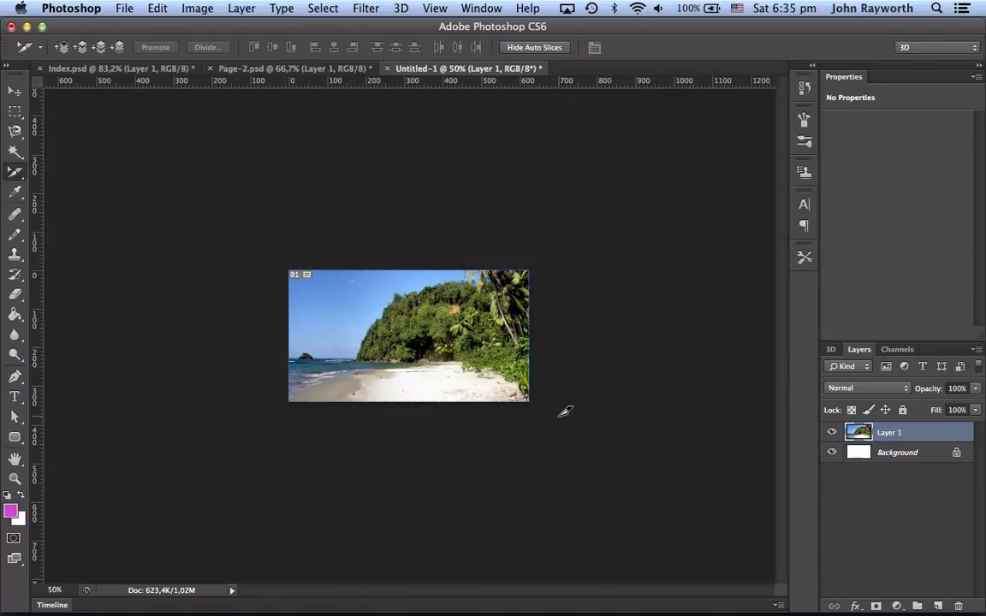
- Copy the full canvas area of the beach photo, switch to Flash and paste it into the document
key(super+a)
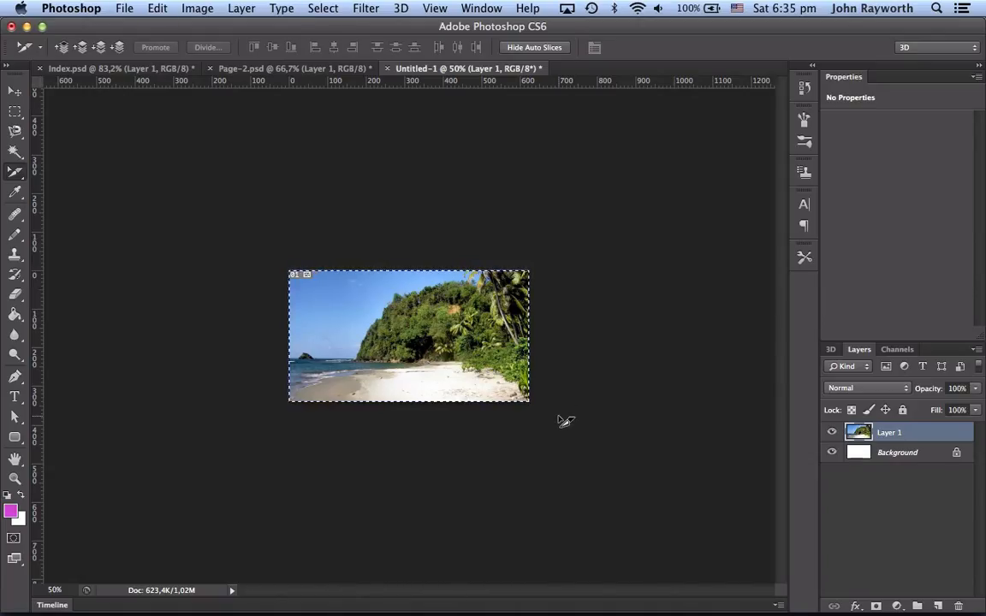
key(super+Tab)
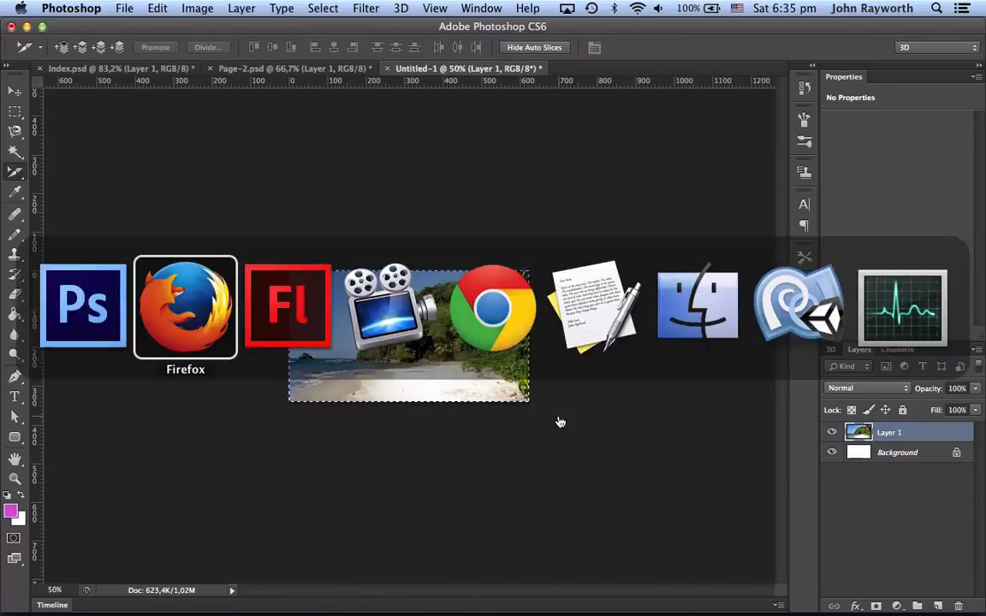
key(super+Tab)
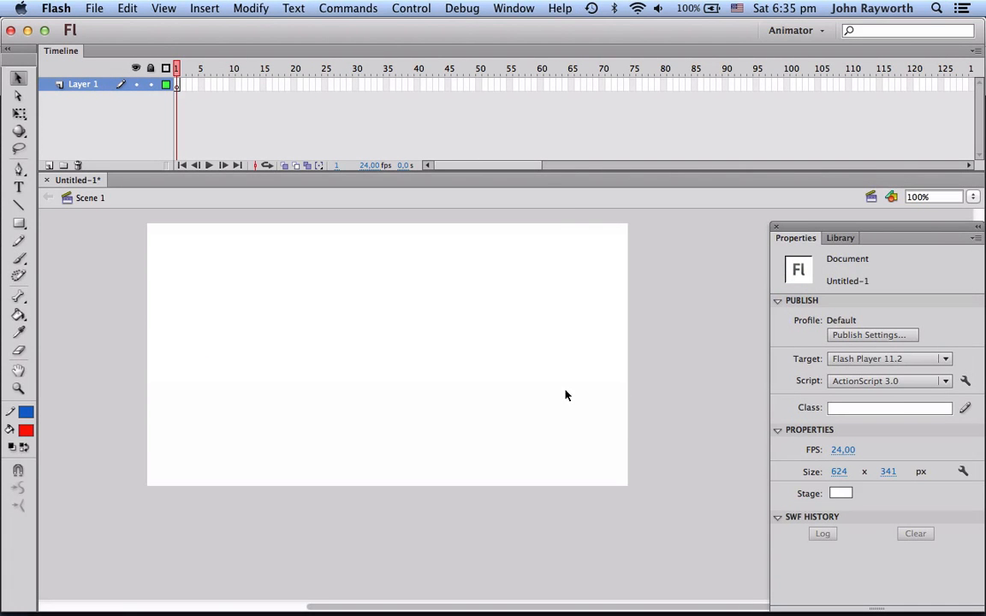
key(super+v)
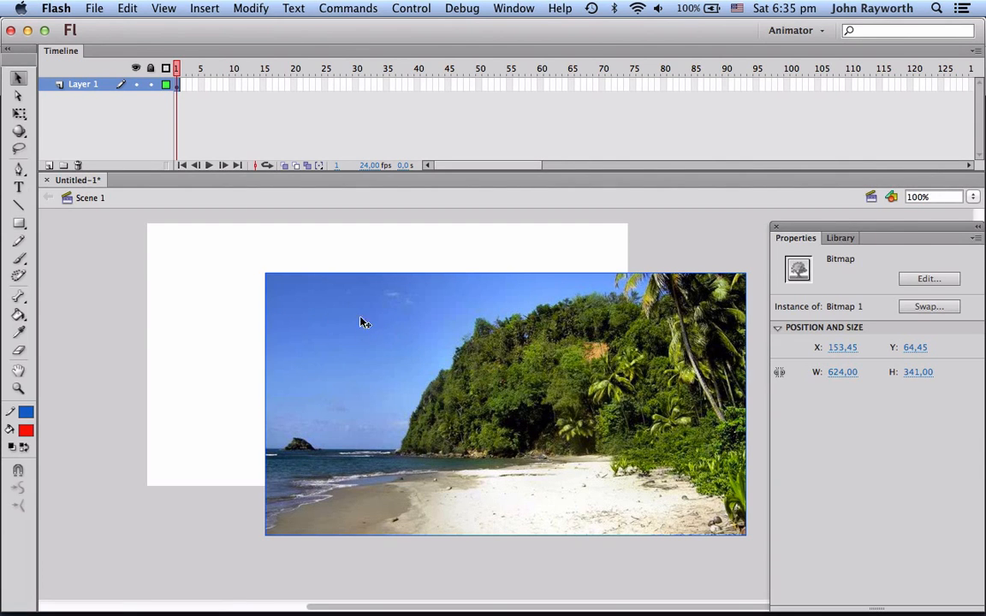
- Convert the pasted beach bitmap to a movie clip symbol named Slideshow-1, then delete its instance from the stage
right_click(387, 328)
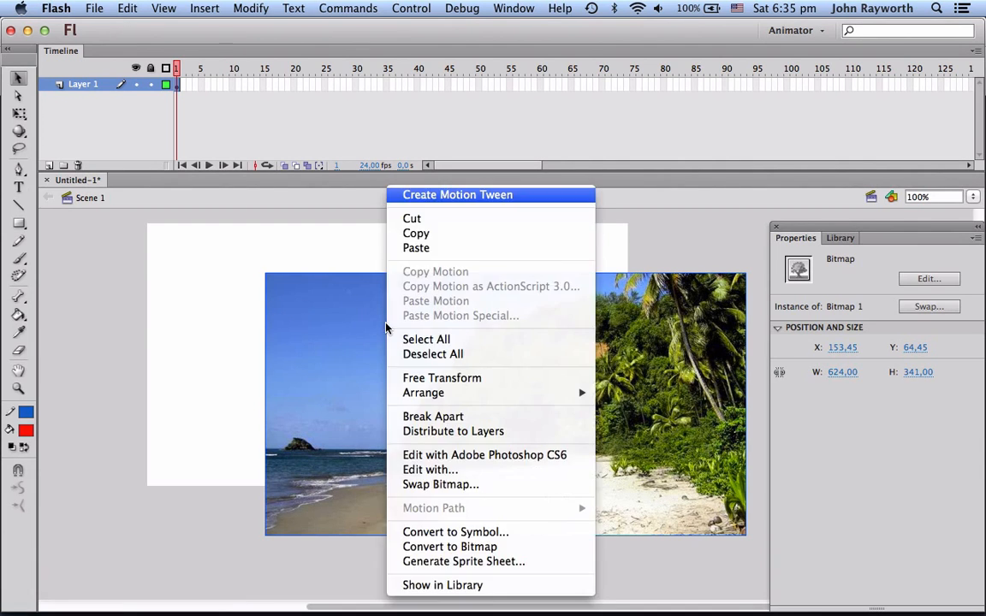
click(443, 532)
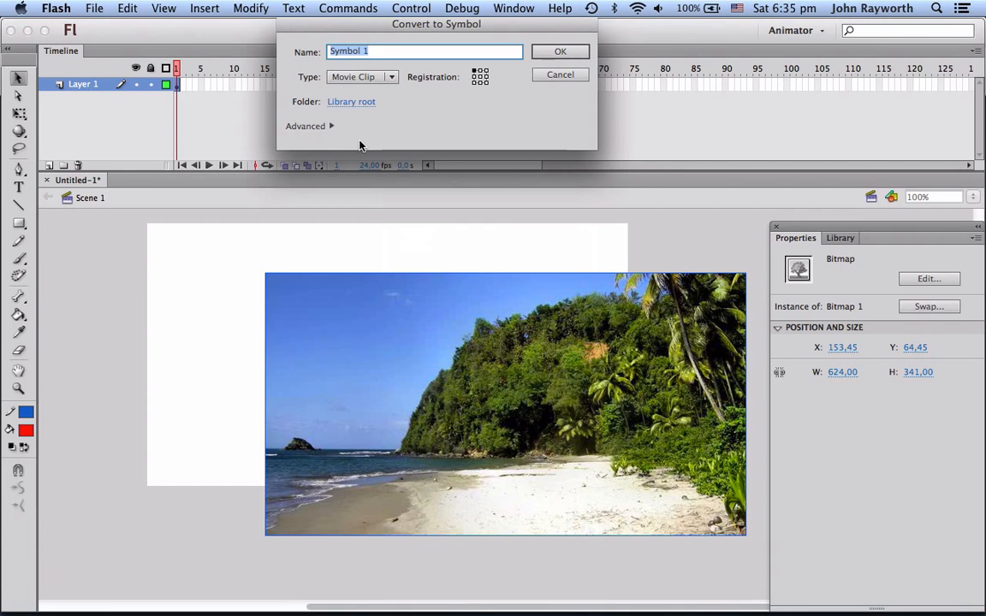
text(Slid)
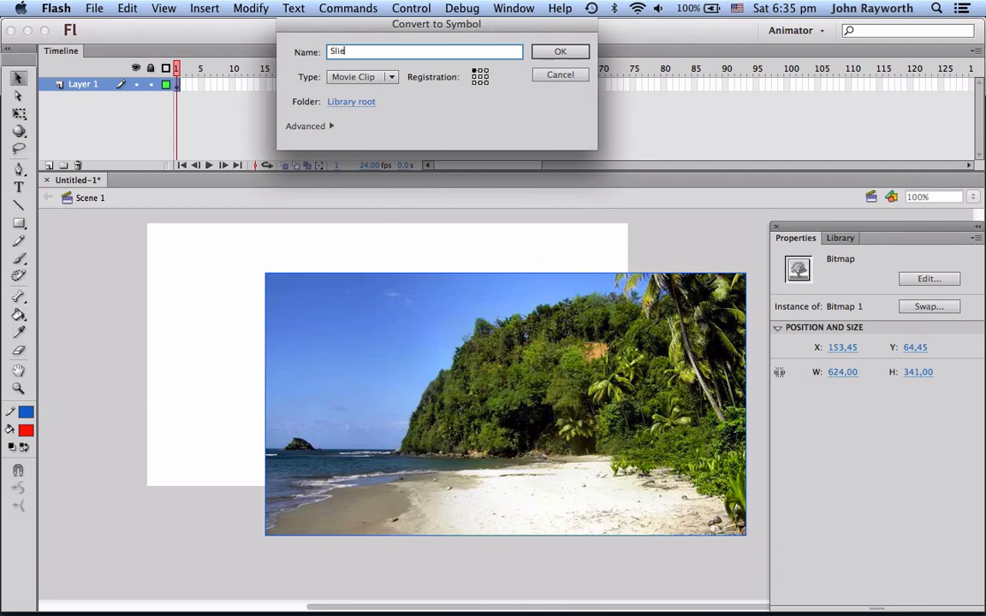
text(eshow-1)
click(559, 54)
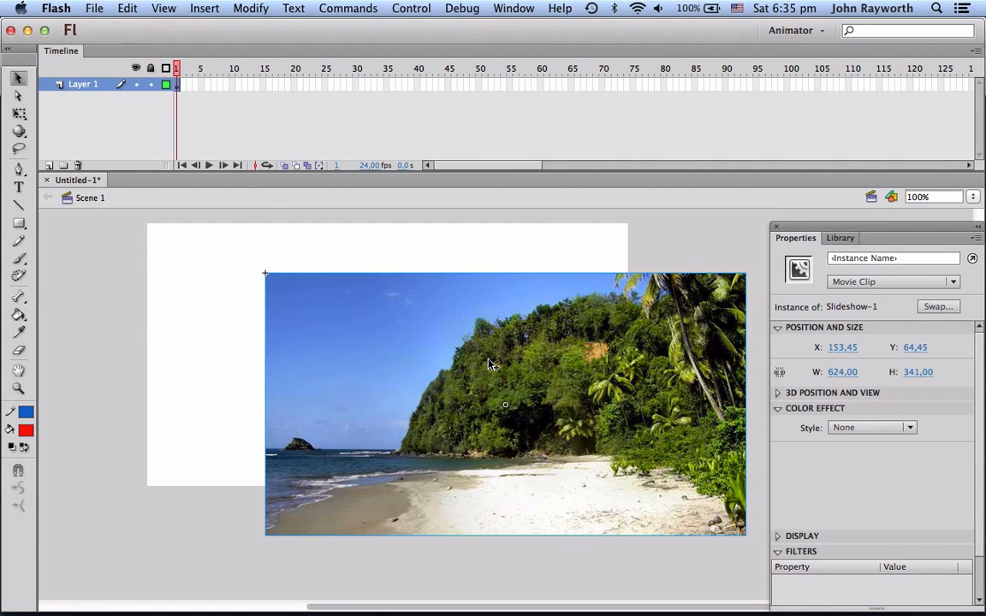
click(842, 241)
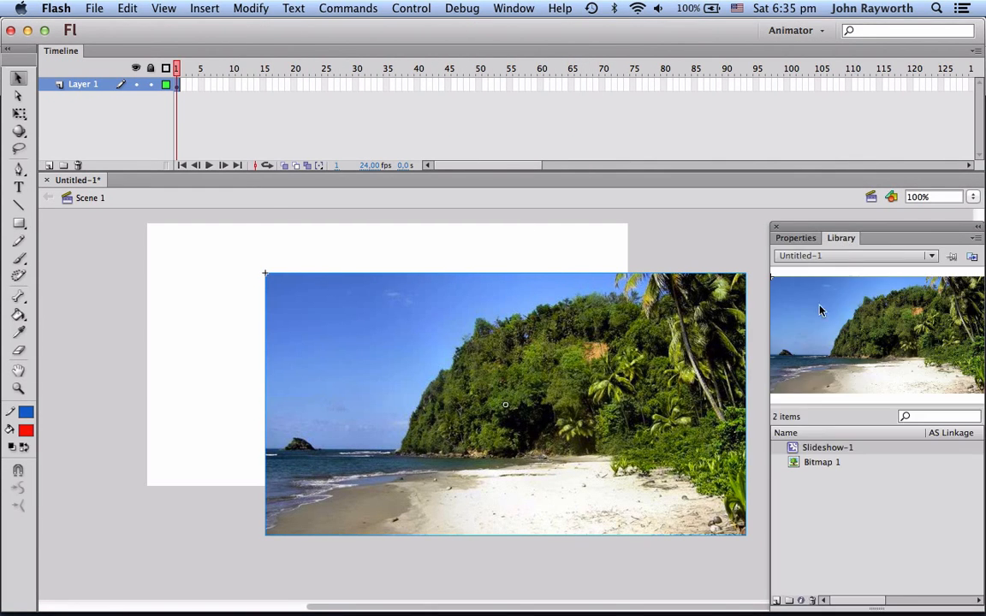
key(Delete)
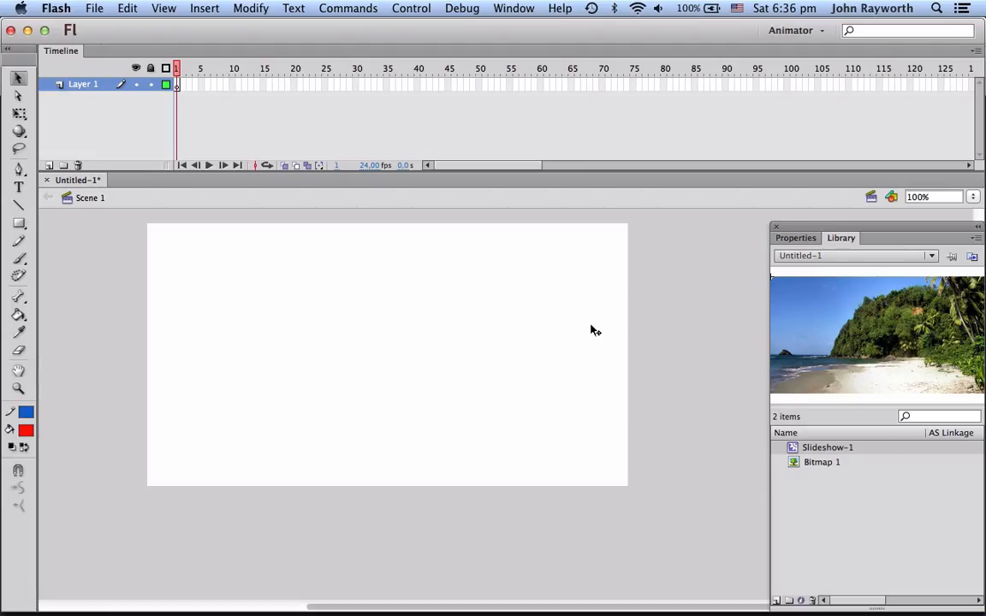
- Switch to Firefox, open the 740 × 528 sandalslifestyle.com beach photo at full size, copy it, and return to Photoshop
key(super+Tab)
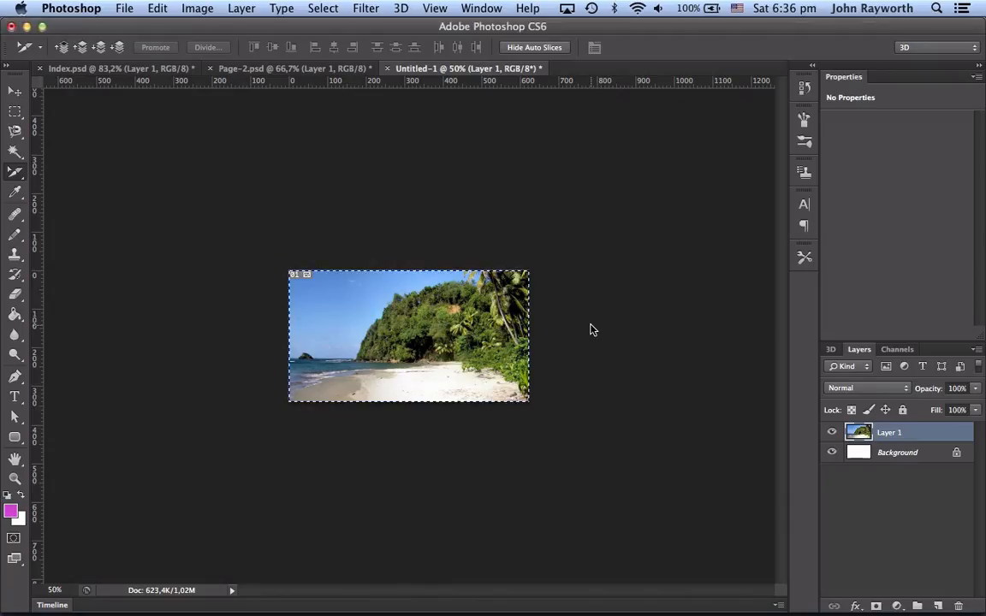
key(super+Tab)
key(Tab)
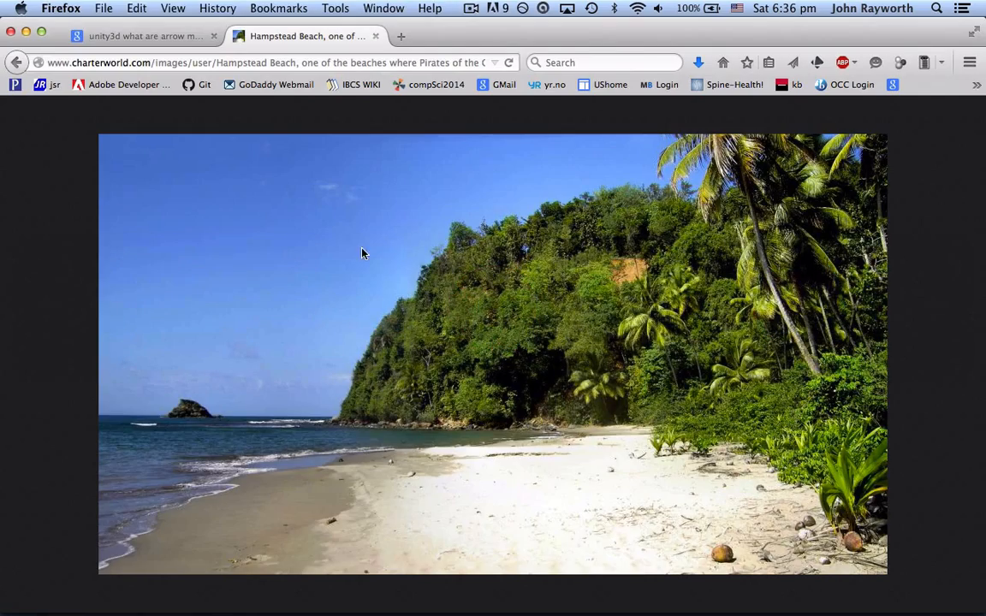
click(15, 62)
scroll(347, 378, down, 5)
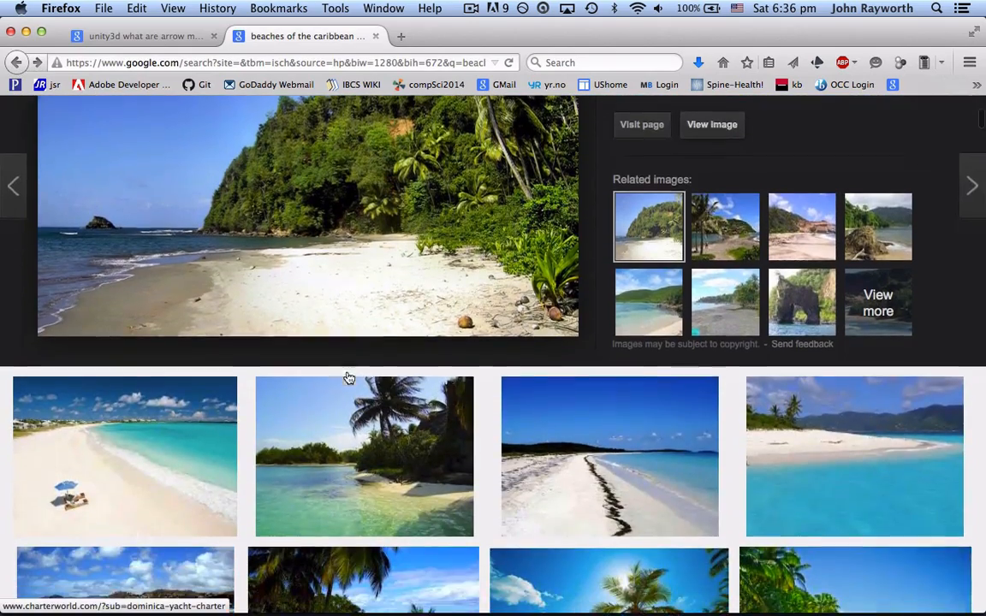
click(156, 380)
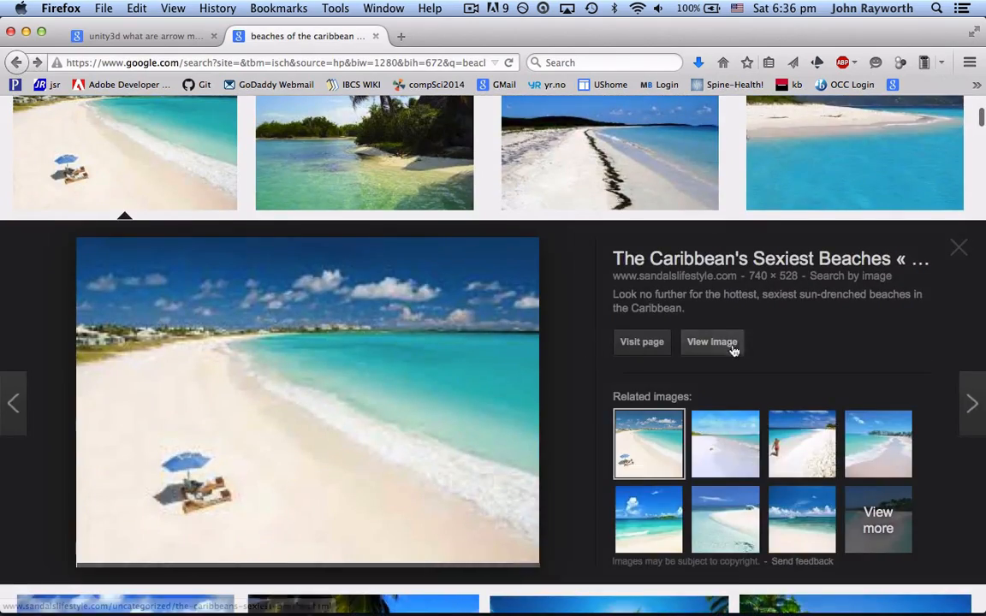
click(717, 342)
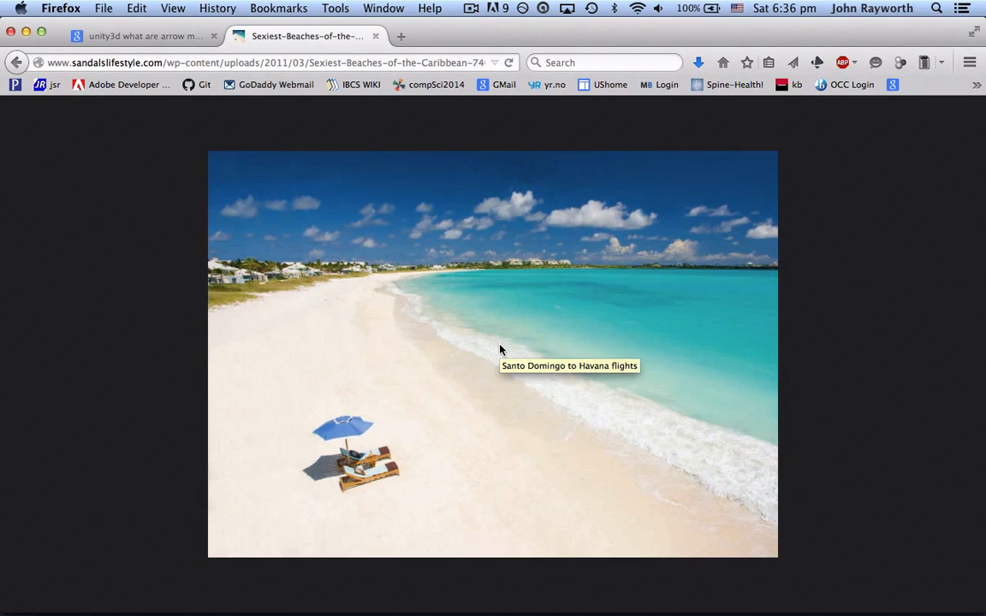
right_click(502, 348)
click(545, 363)
key(super+Tab)
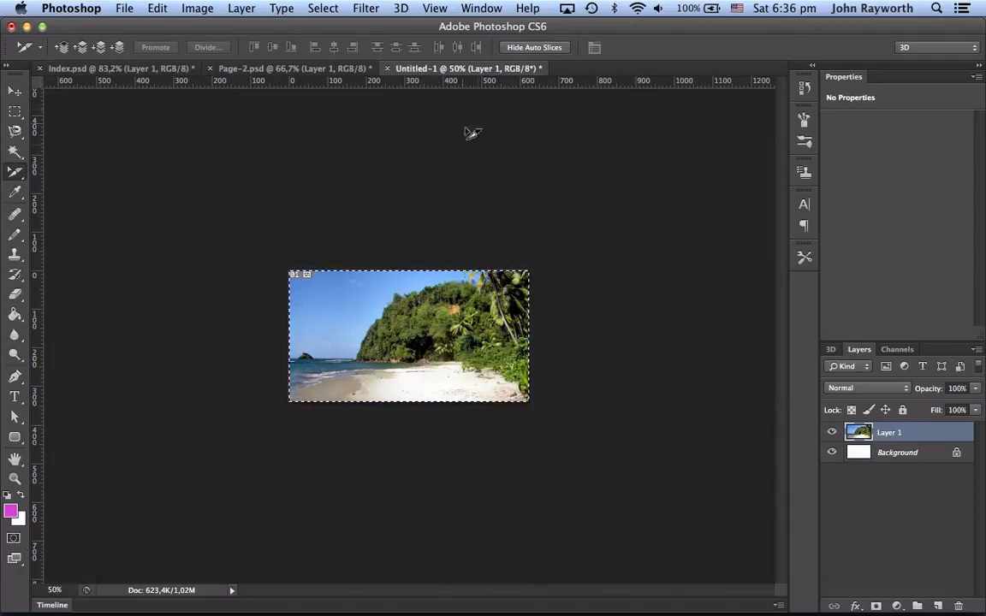
- Paste the umbrella beach photo, hide Layer 1, and scale and position the new photo to cover the canvas
key(super+v)
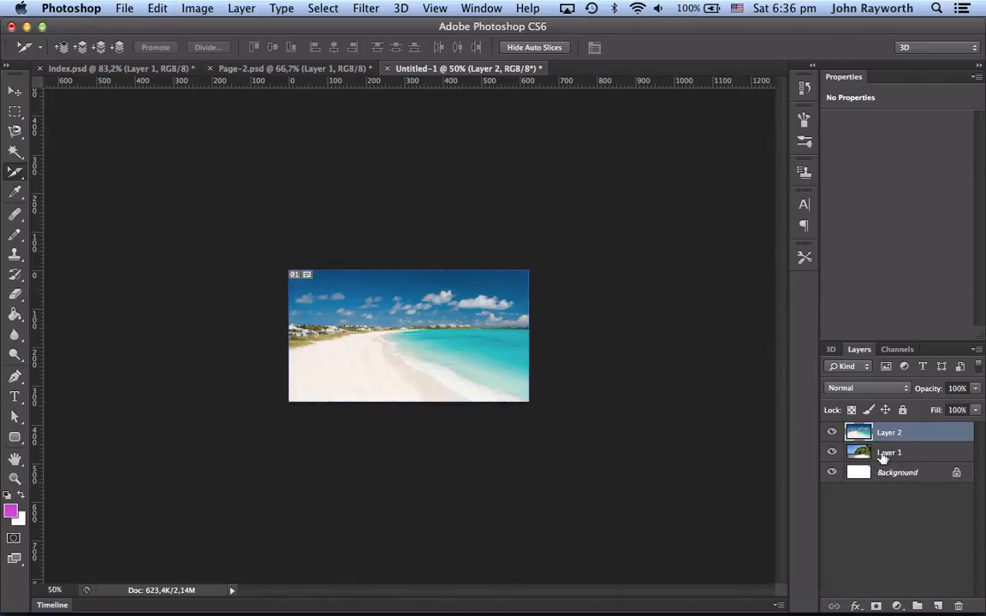
click(831, 453)
key(super+t)
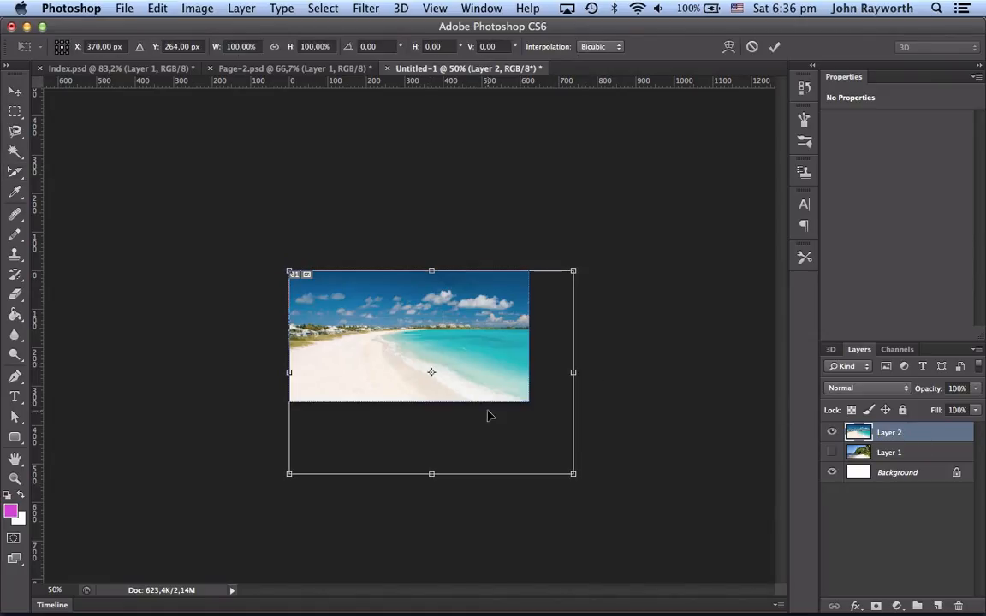
drag(573, 473, 530, 428)
drag(480, 385, 477, 381)
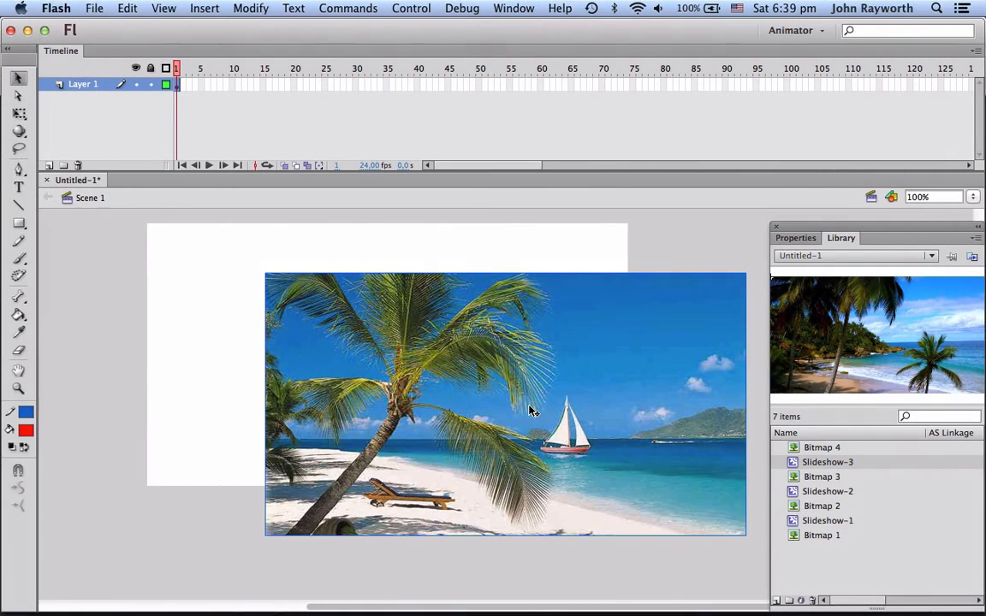
- In Flash, convert the palm tree and sailboat bitmap to a movie clip symbol named Slideshow-4, then delete its instance from the stage
drag(532, 409, 419, 387)
right_click(420, 388)
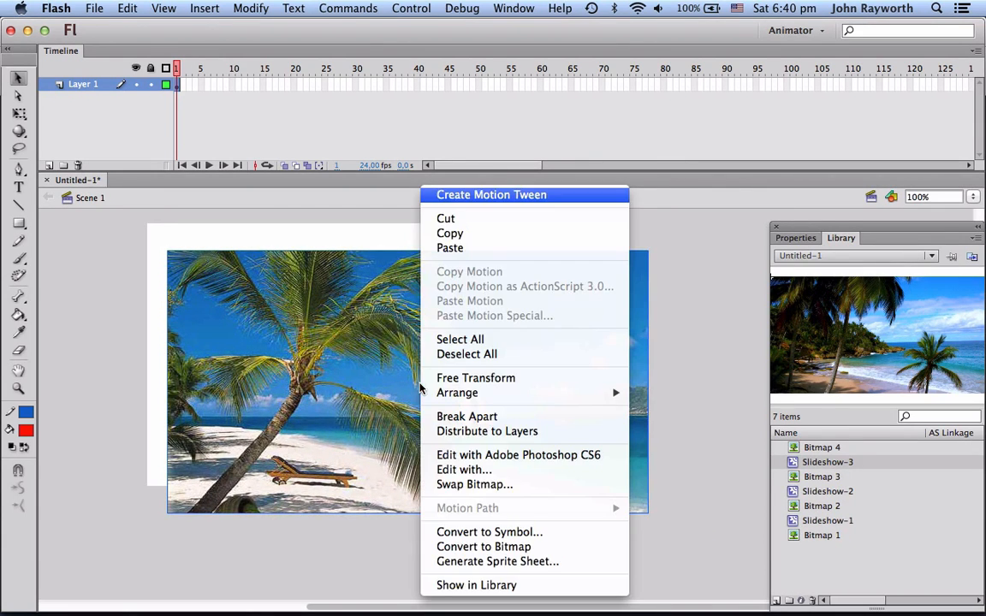
click(477, 530)
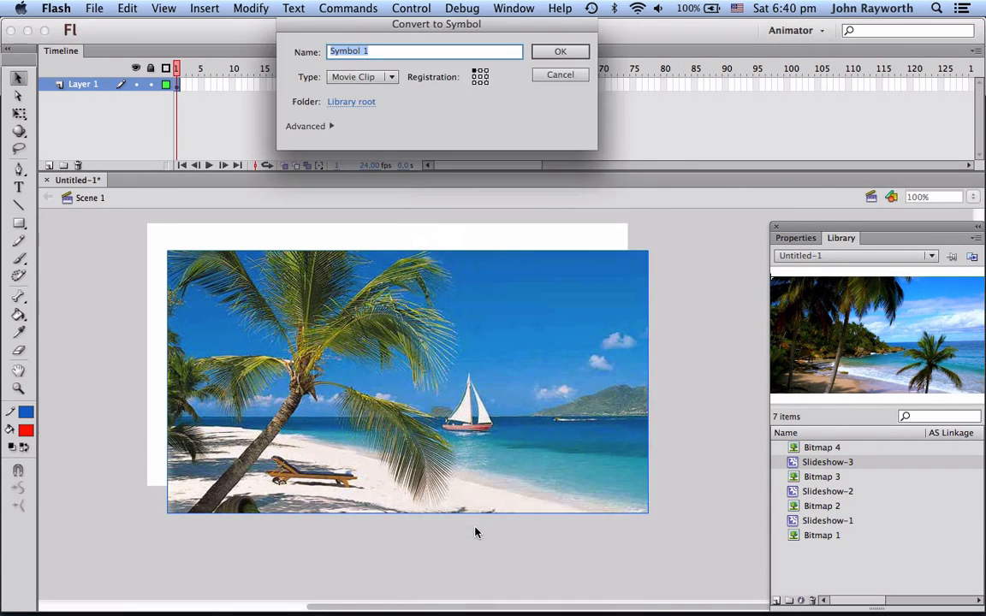
text(Slideshow-4)
key(Return)
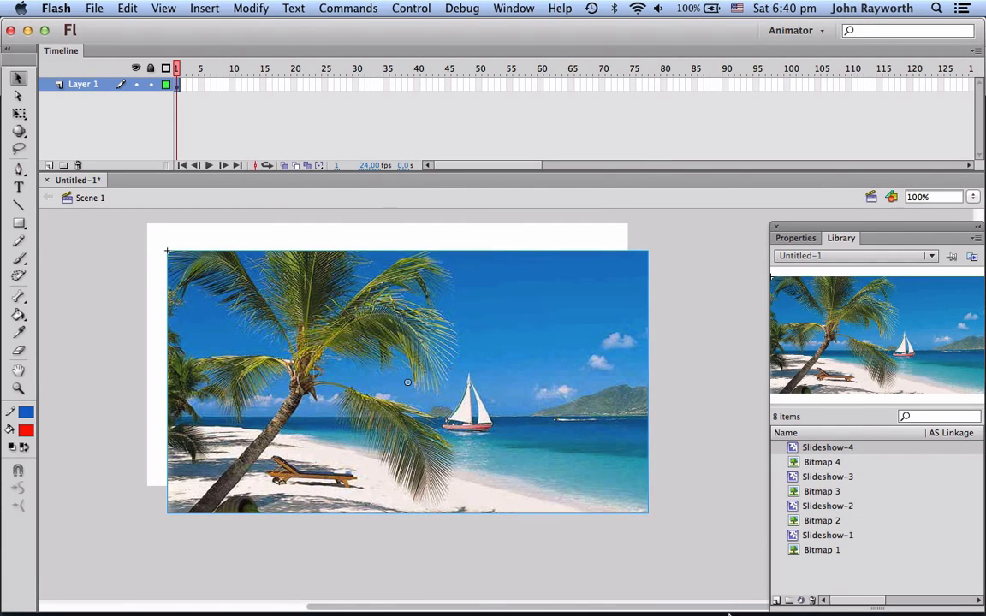
key(Delete)
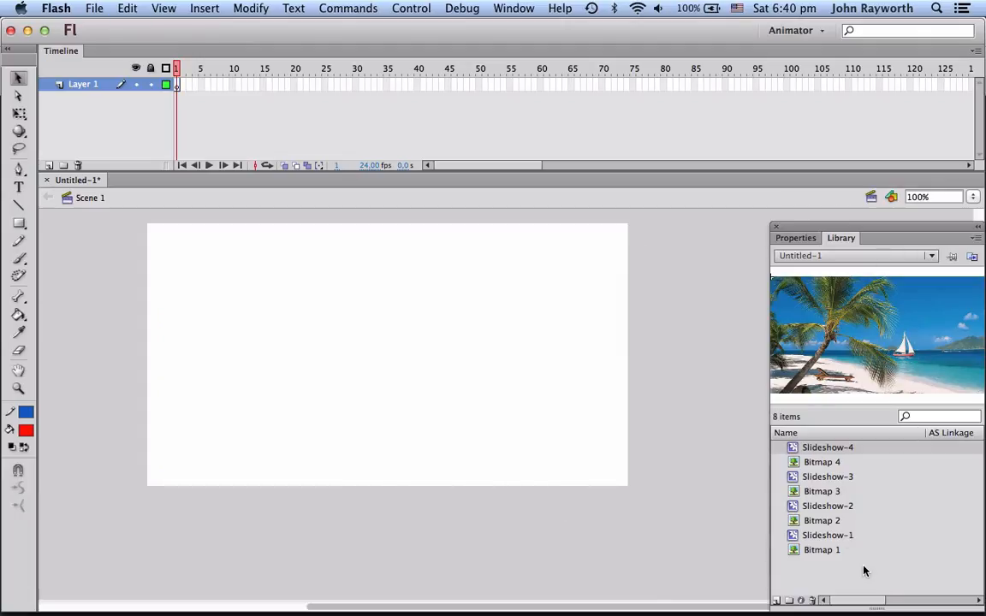
- Create two new folders in the library and name the second one Bitmaps
scroll(863, 571, right, 5)
scroll(863, 570, left, 5)
click(787, 602)
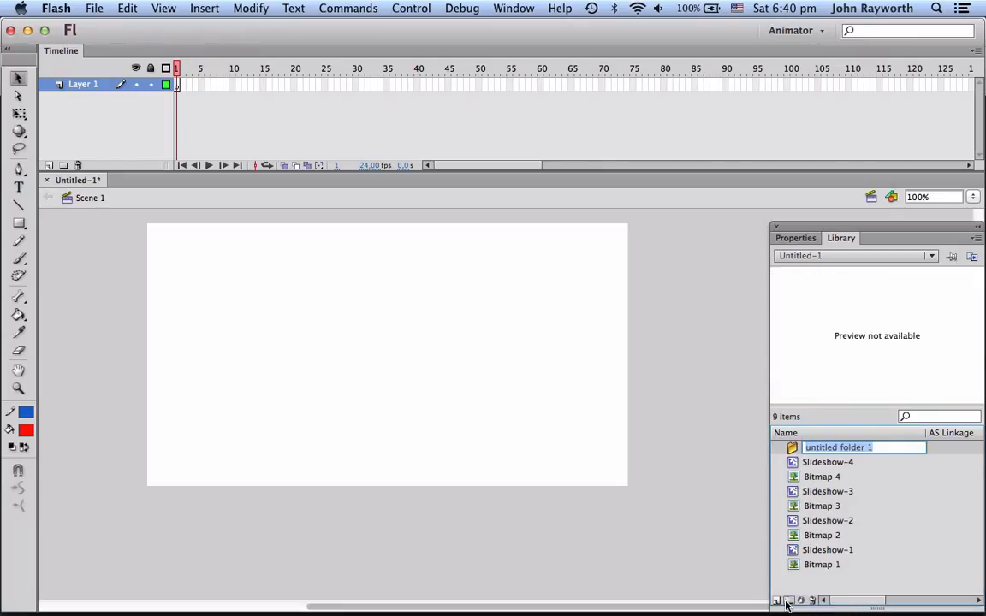
click(787, 601)
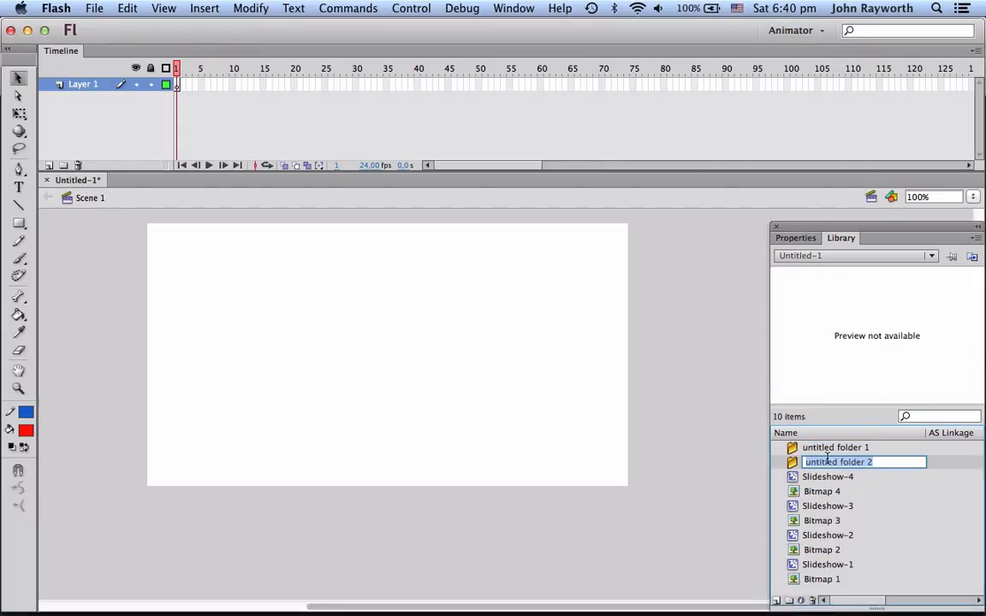
text(Bitma)
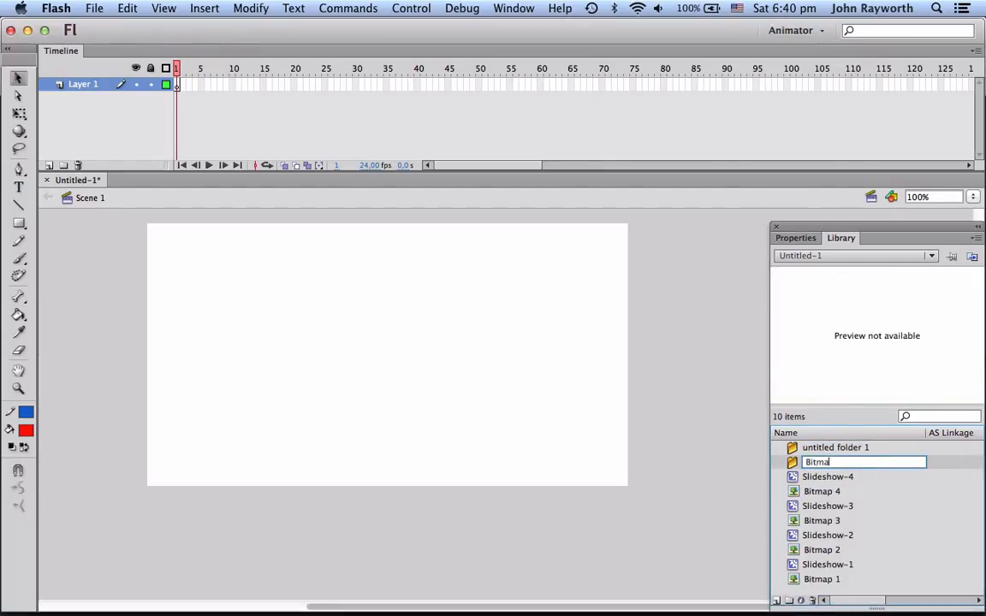
text(ps)
click(882, 520)
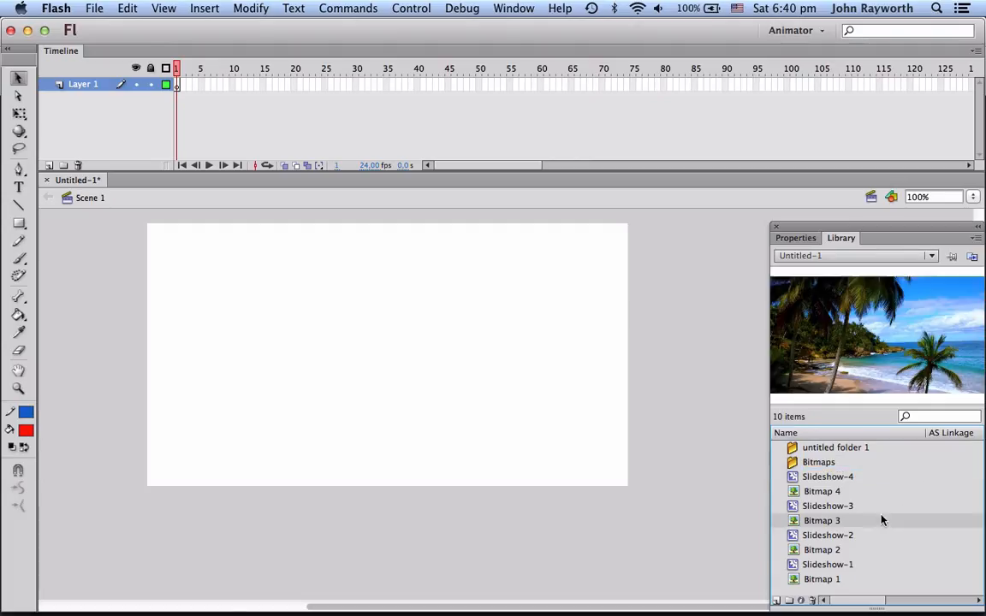
- Move Bitmap 1, Bitmap 2, Bitmap 3 and Bitmap 4 into the Bitmaps folder of the library
click(830, 491)
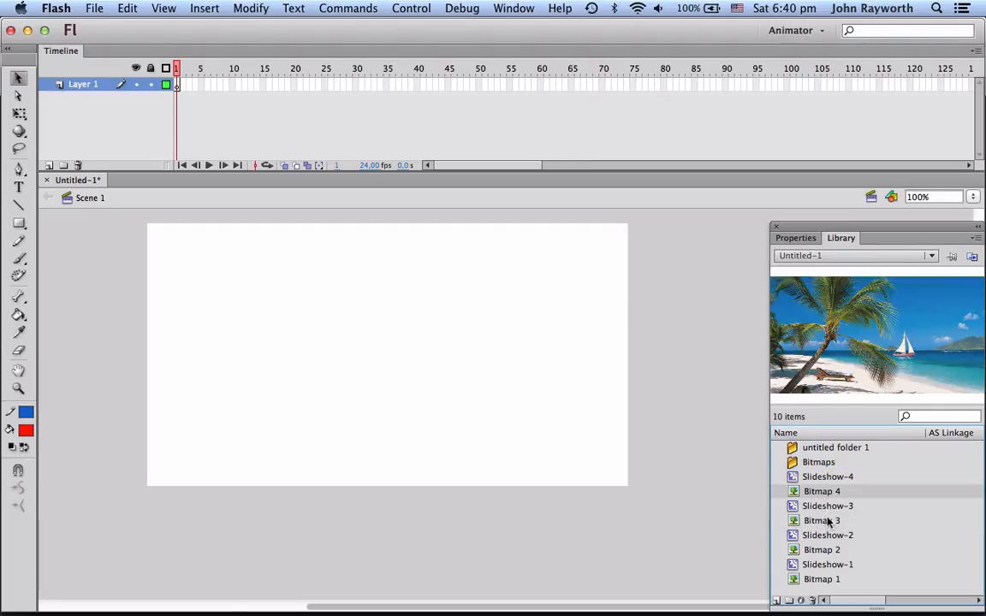
click(823, 506)
click(821, 494)
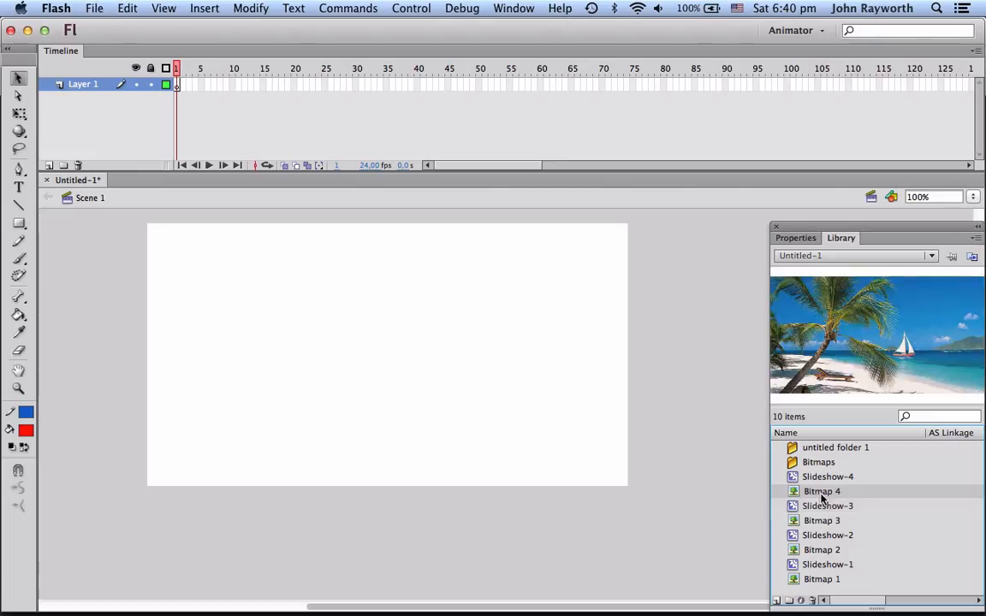
click(824, 523)
click(824, 552)
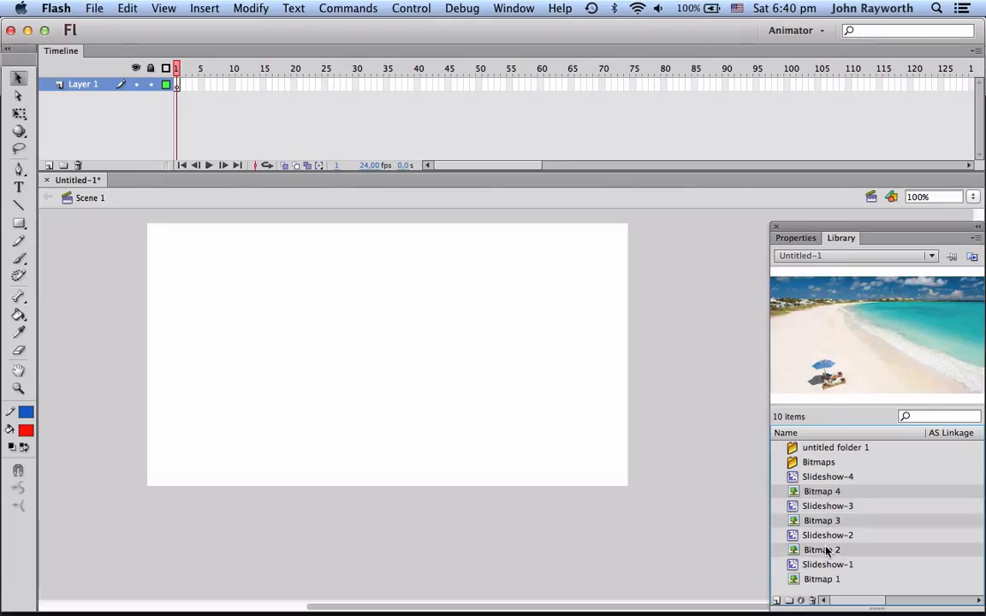
click(822, 581)
drag(821, 582, 794, 460)
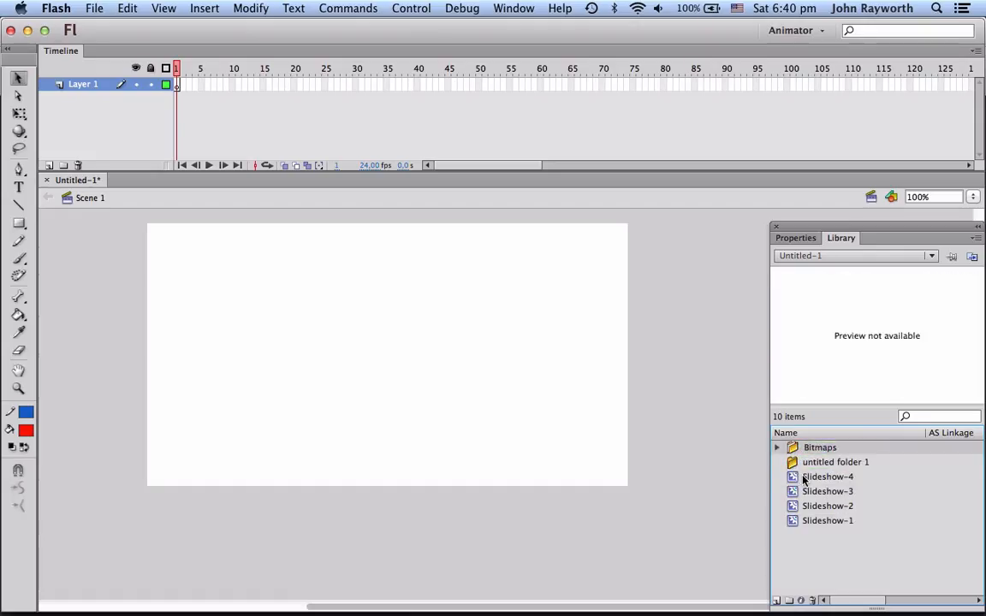
- Move the four Slideshow symbols into the untitled library folder, rename it Symbols, and expand it
click(801, 476)
shift+click(828, 521)
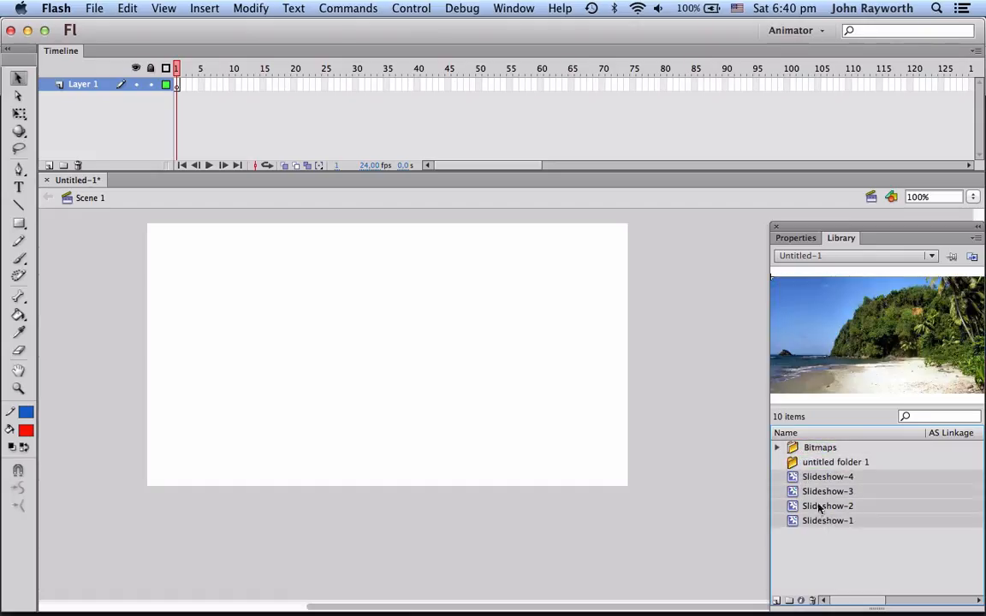
drag(817, 506, 793, 463)
double_click(817, 462)
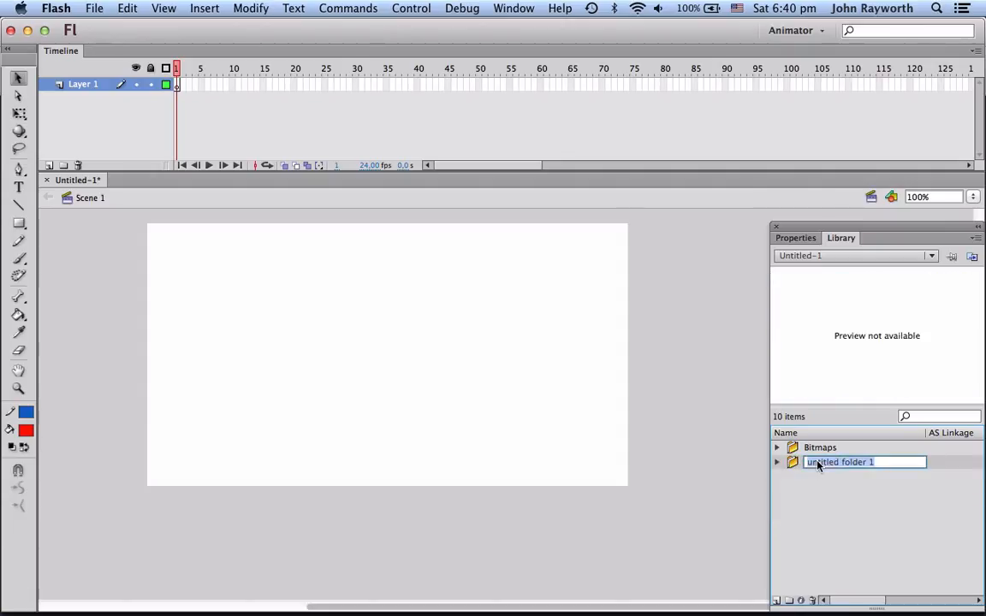
text(Shym)
text(bol)
text(s)
key(Return)
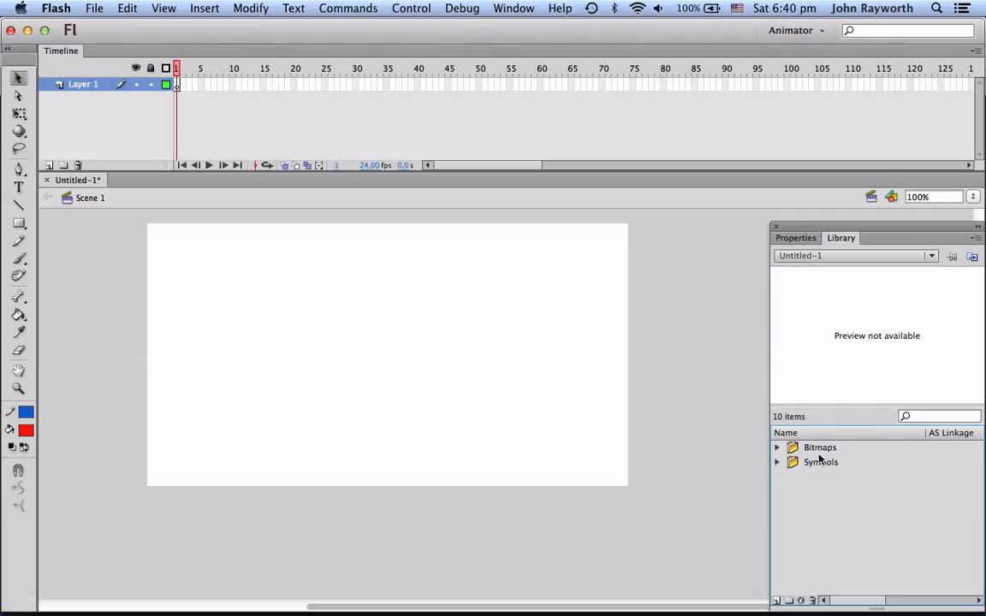
click(776, 462)
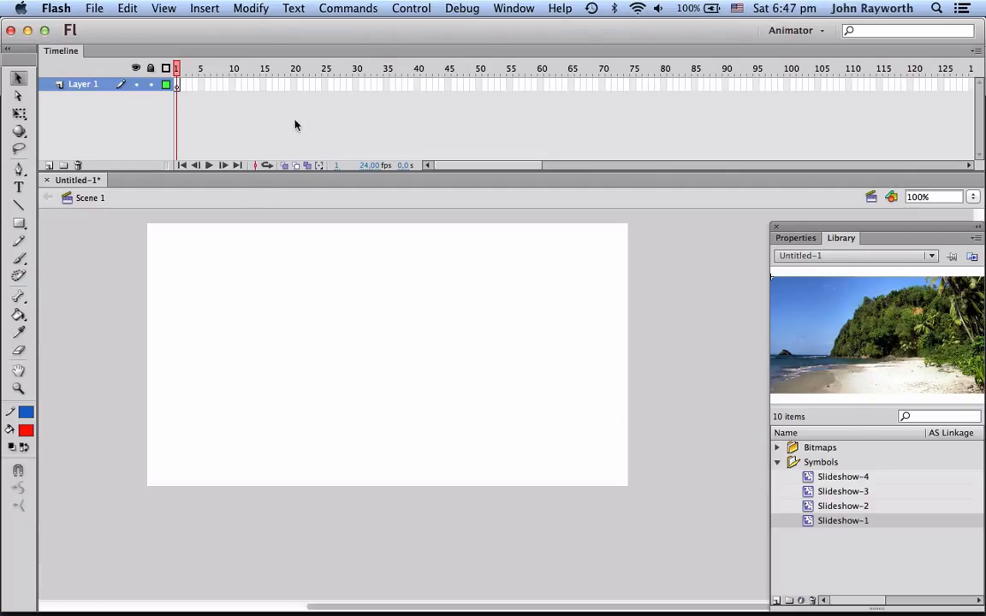
- Set the frame rate to 30 fps and place the Slideshow-1 symbol on the stage so it covers it exactly
click(369, 165)
drag(368, 165, 338, 162)
text(30)
key(Return)
drag(805, 524, 276, 400)
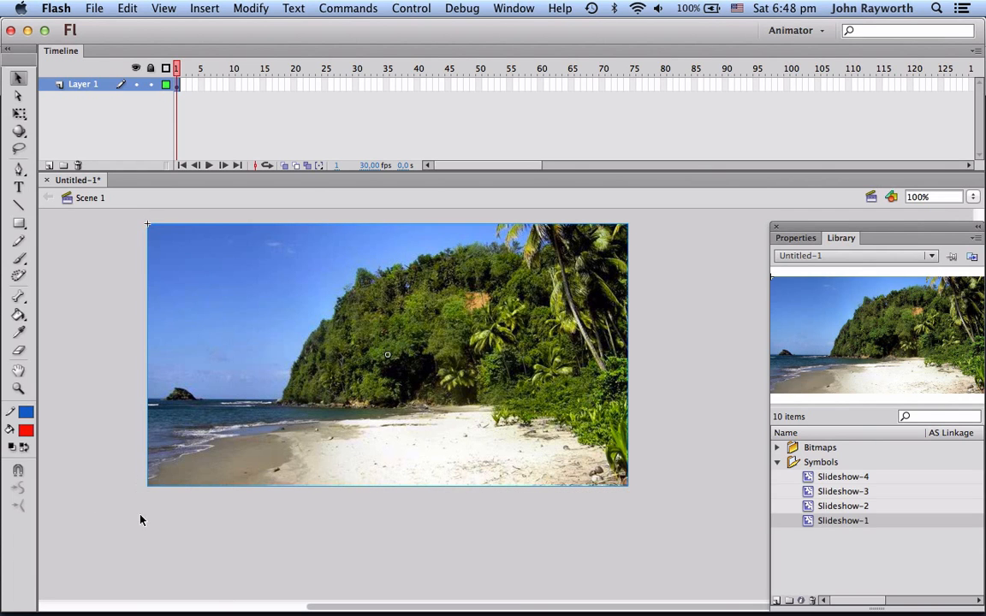
- Insert keyframes at frames 30 and 60 of Layer 1
click(356, 84)
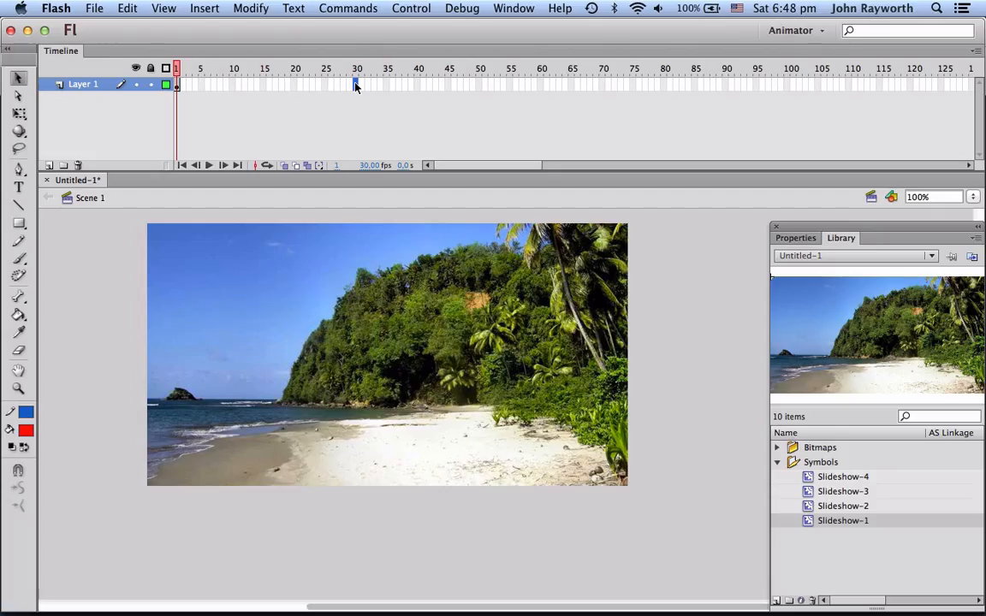
key(F6)
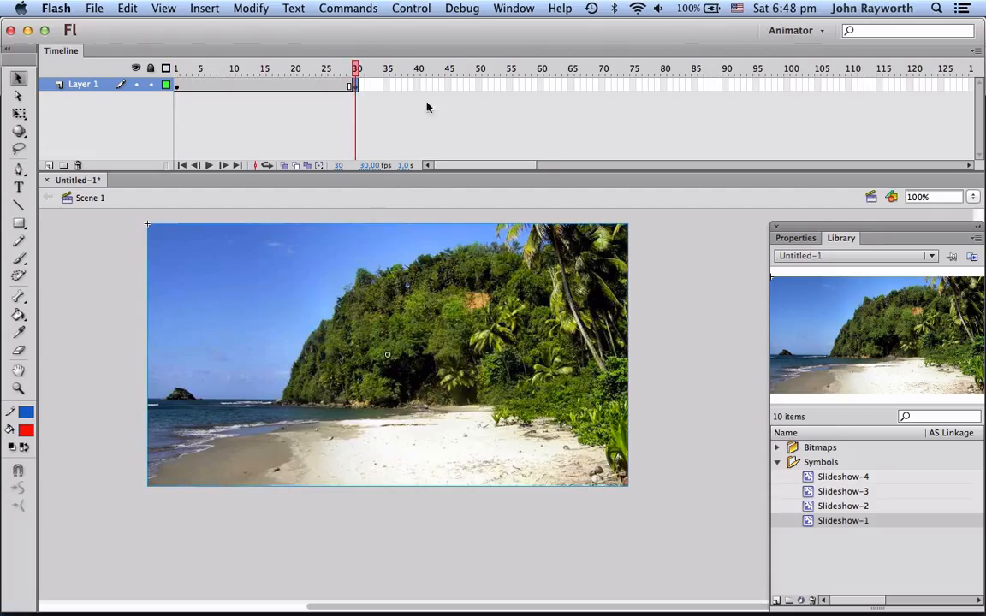
click(540, 86)
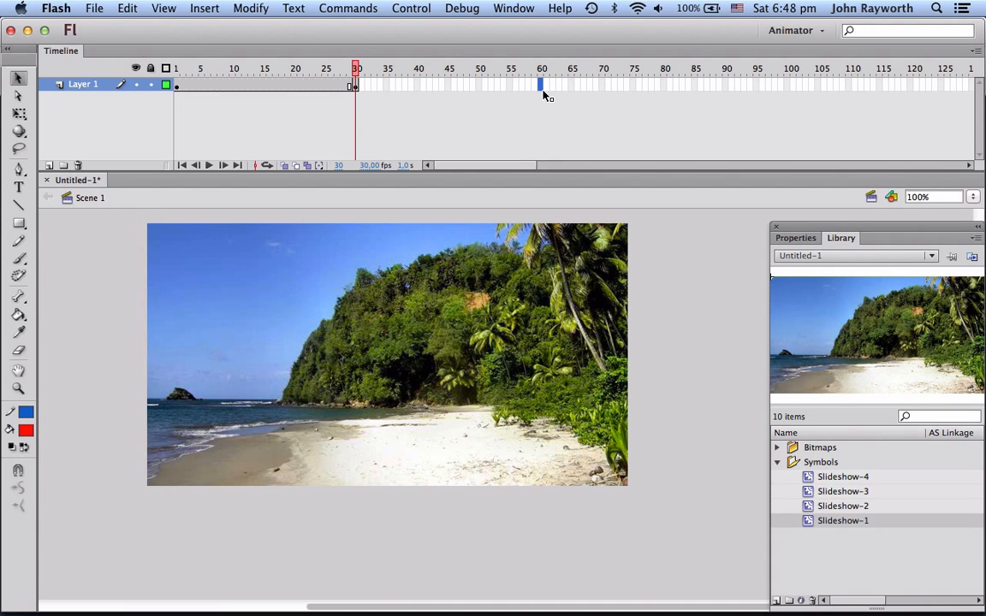
key(F6)
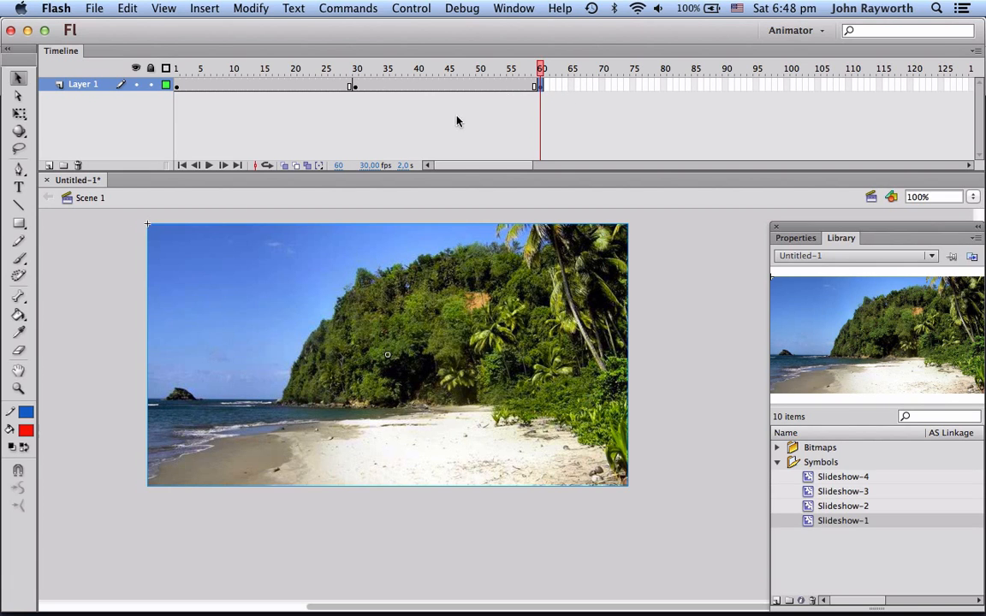
- At frame 30, apply an Alpha color effect of 100% to the Slideshow-1 instance
click(353, 86)
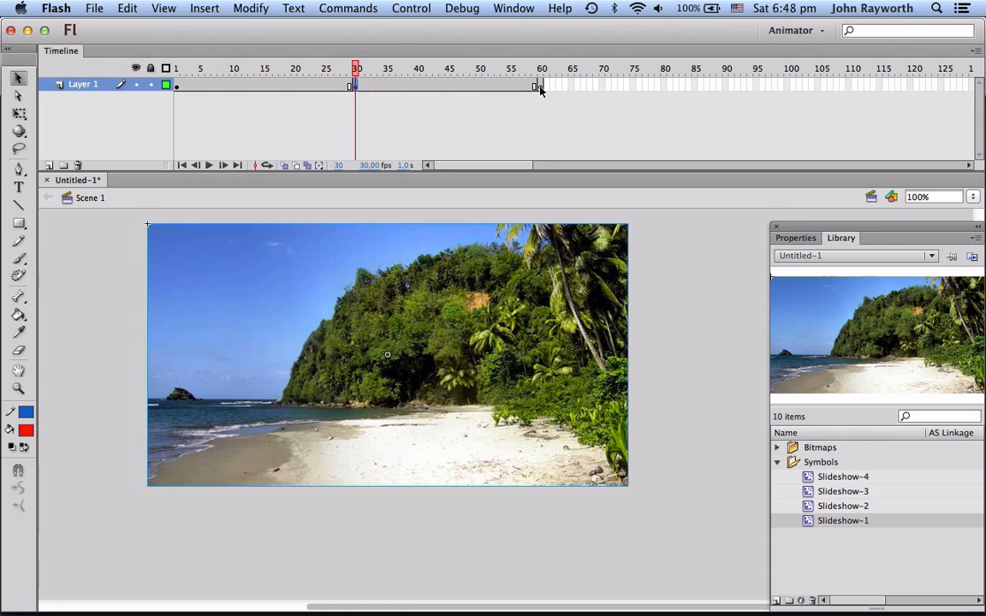
click(537, 87)
click(355, 87)
click(790, 238)
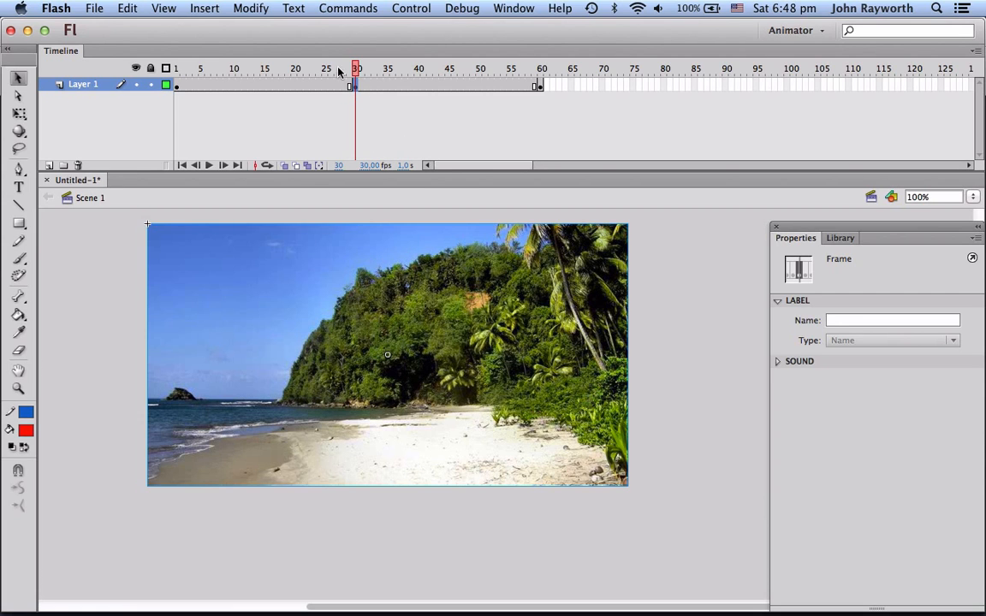
click(396, 282)
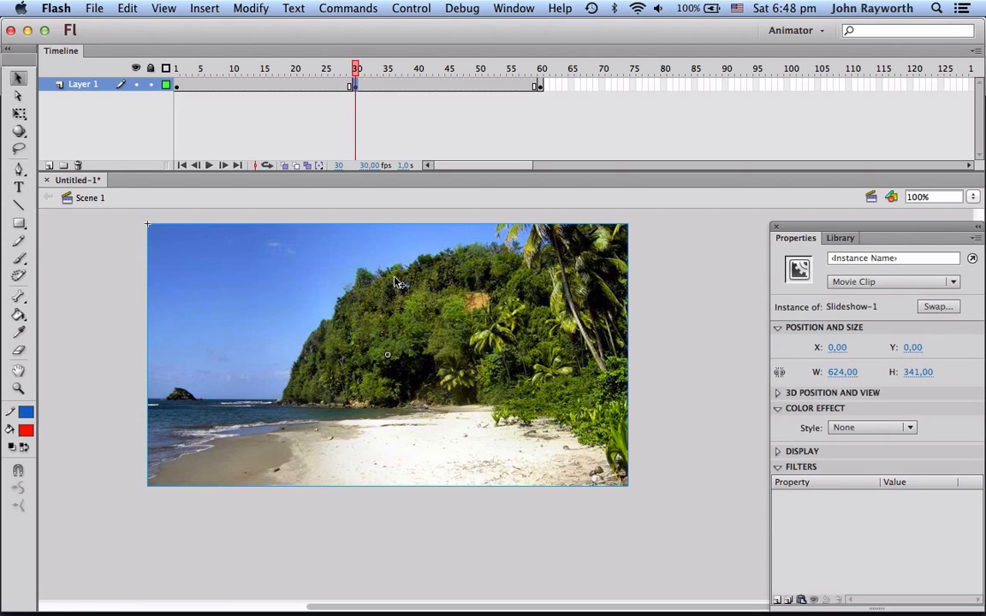
click(910, 430)
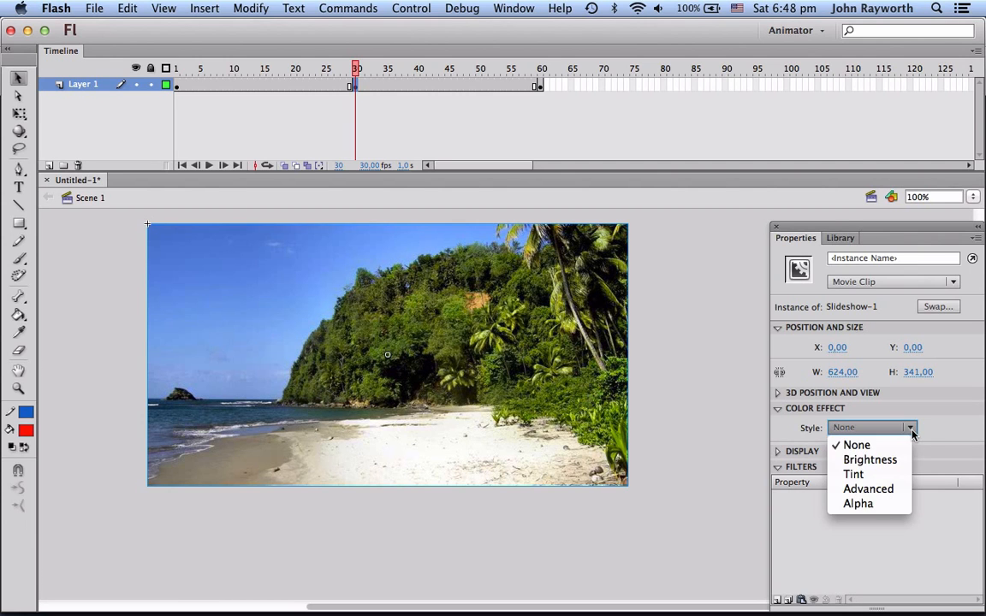
click(877, 503)
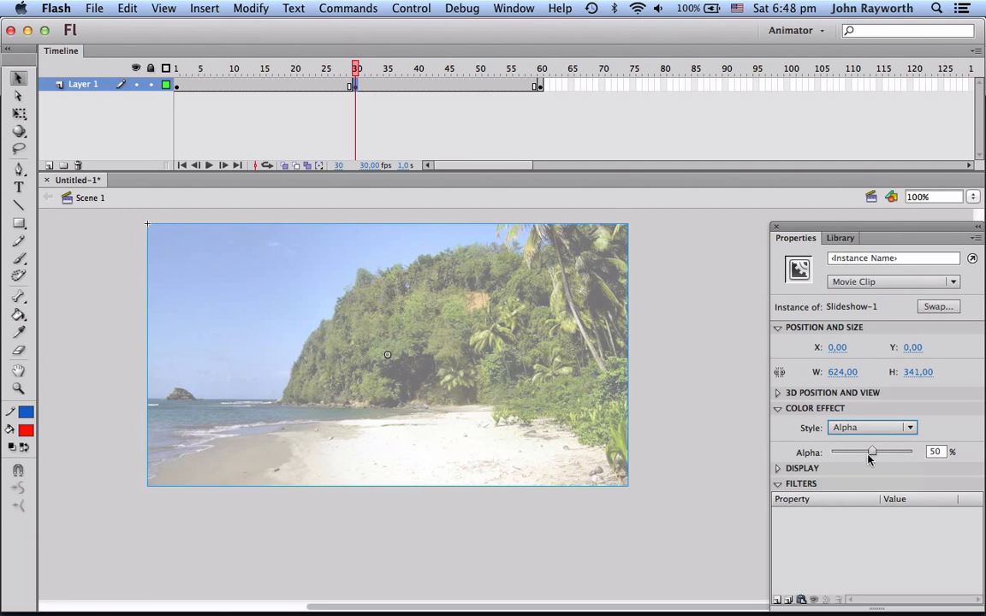
drag(872, 453, 912, 451)
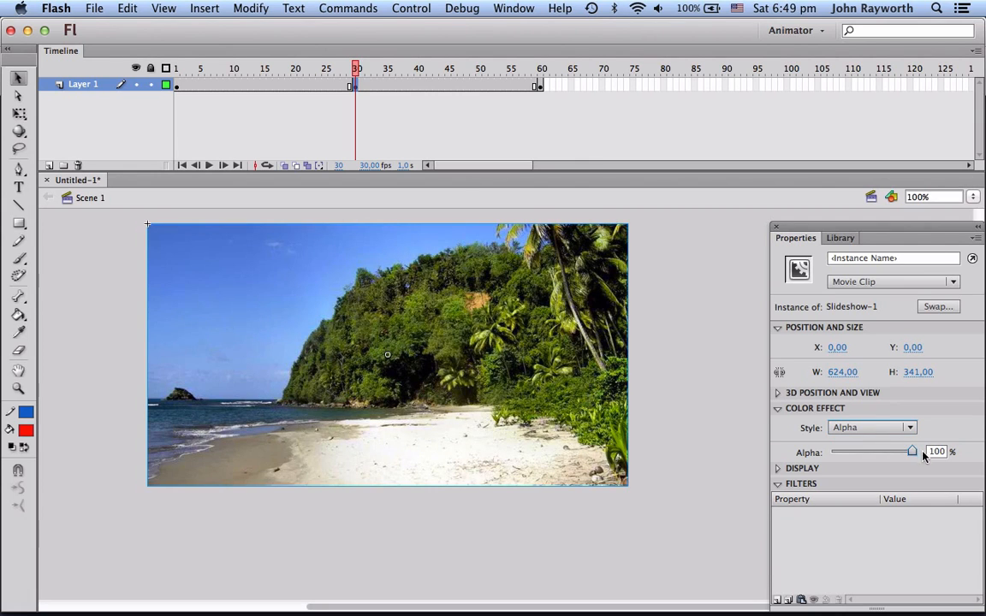
- At frame 60, apply an Alpha color effect of 0% to the Slideshow-1 instance
click(538, 86)
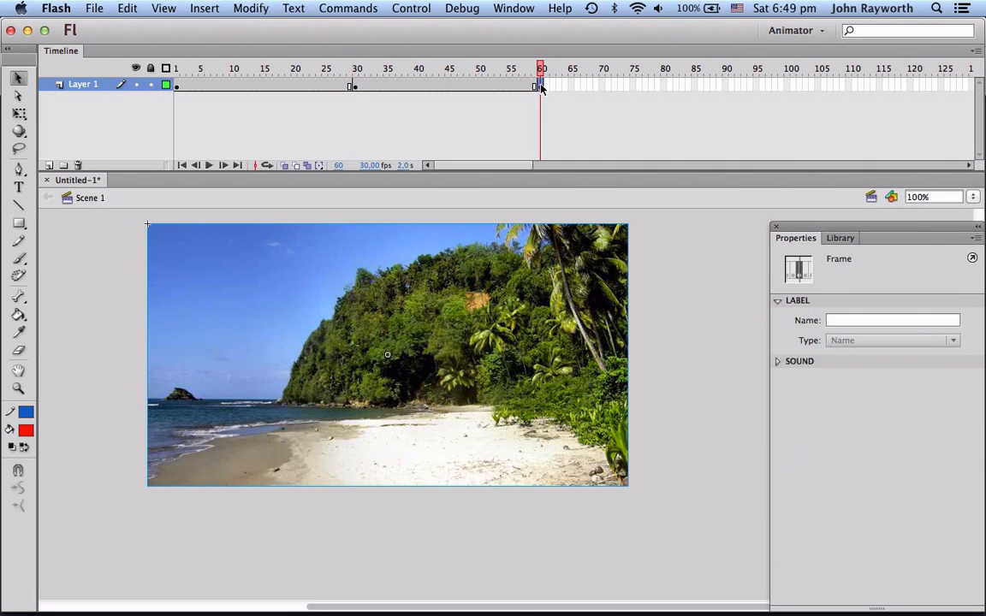
click(599, 316)
click(902, 427)
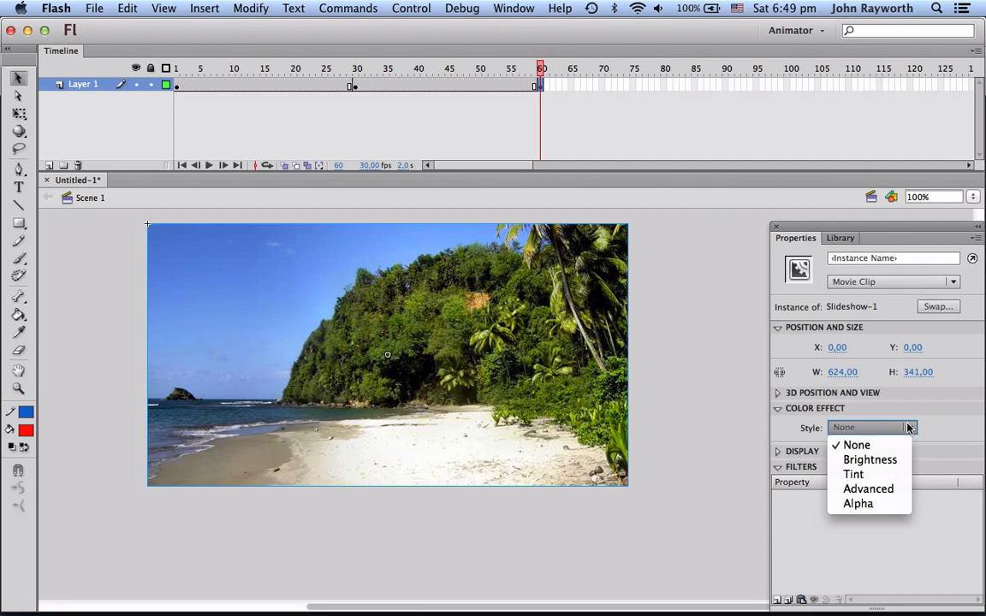
click(871, 505)
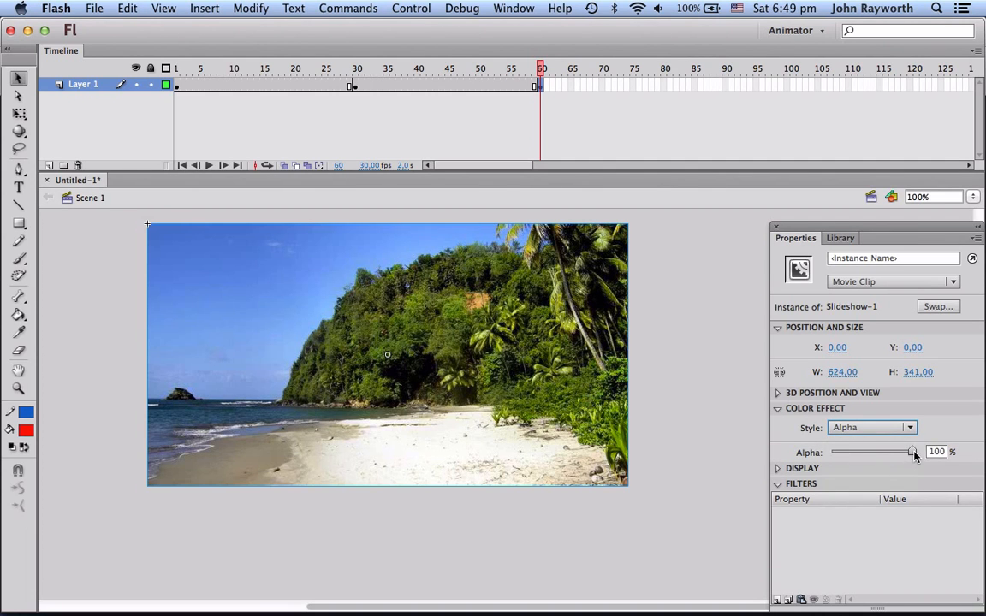
drag(908, 451, 830, 451)
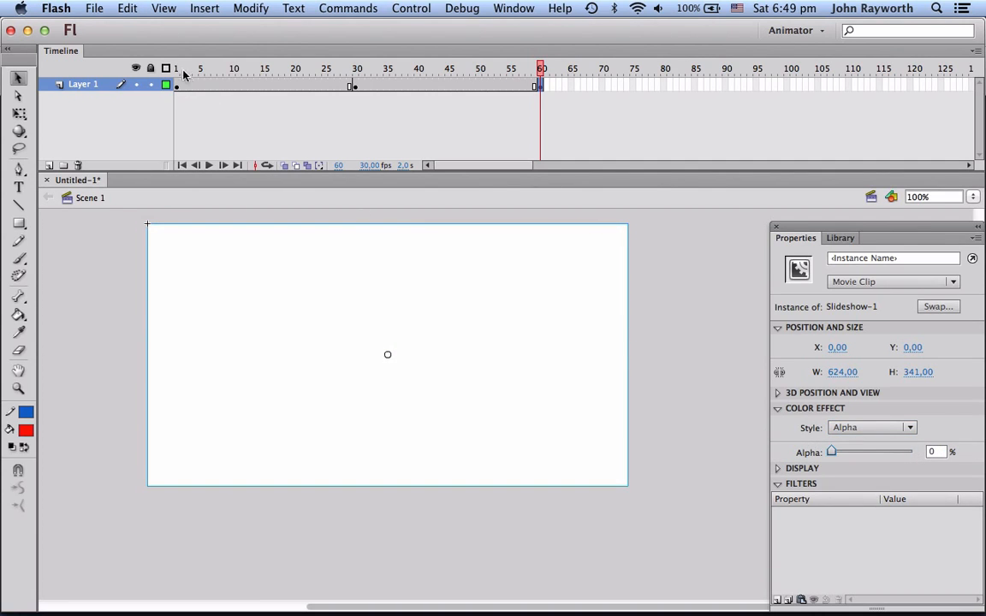
- Create a classic tween between frames 30 and 60 of Layer 1 and scrub through the timeline to preview the fade
right_click(423, 87)
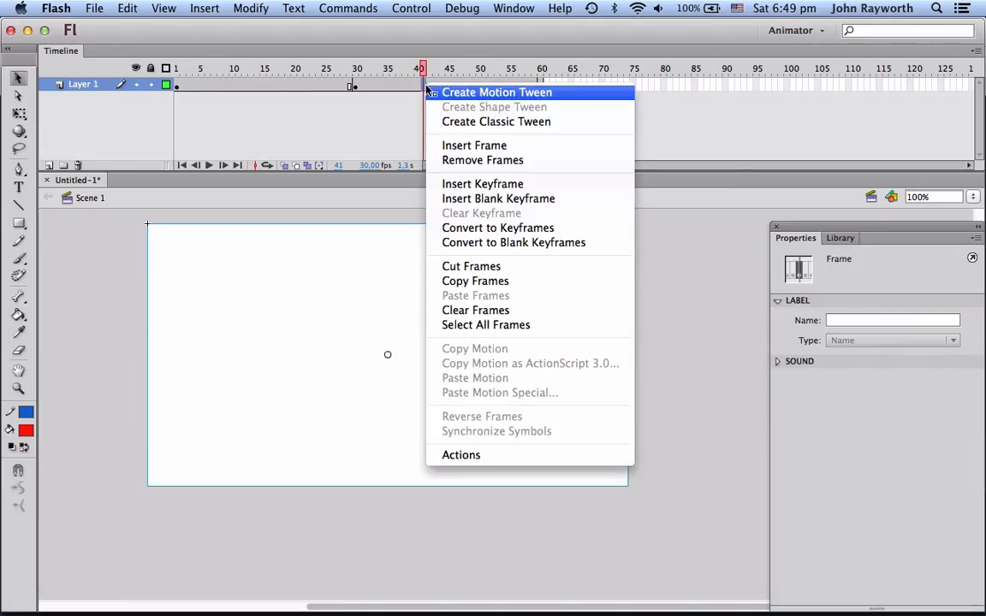
click(459, 122)
drag(168, 68, 540, 70)
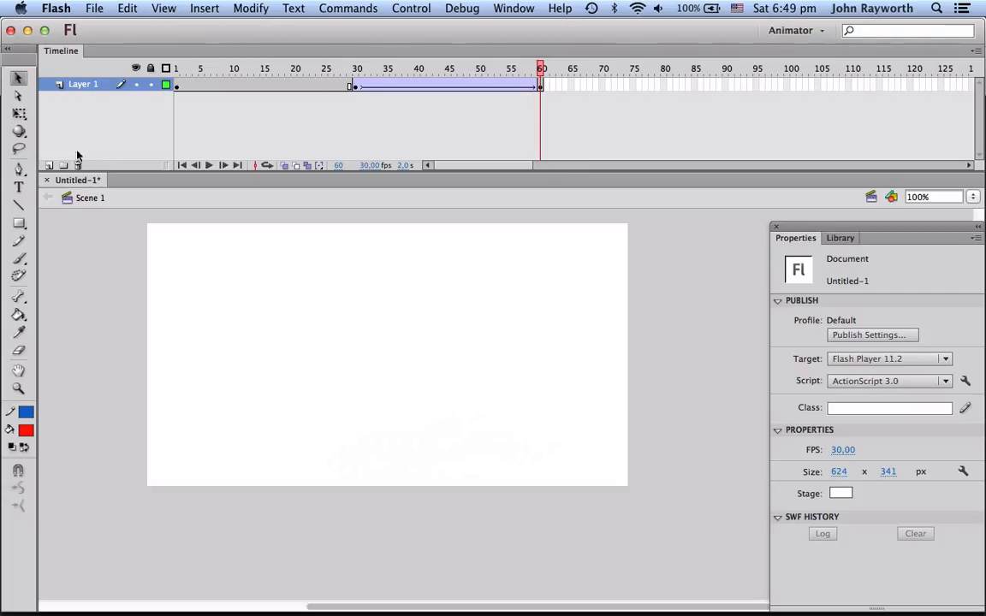
- Add a new layer above Layer 1 and name it Slideshow 2
click(49, 166)
double_click(85, 85)
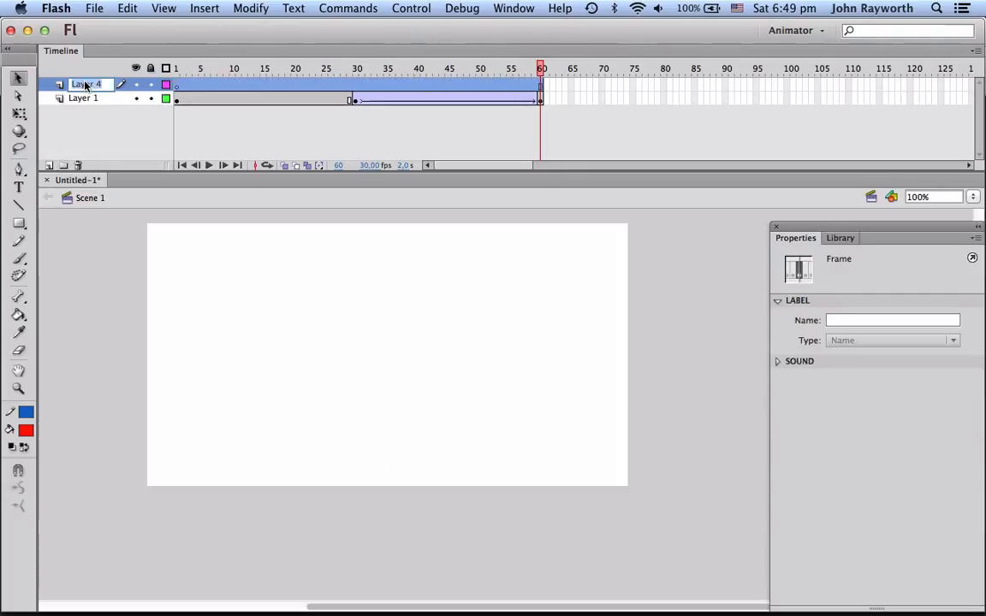
text(Slideshow)
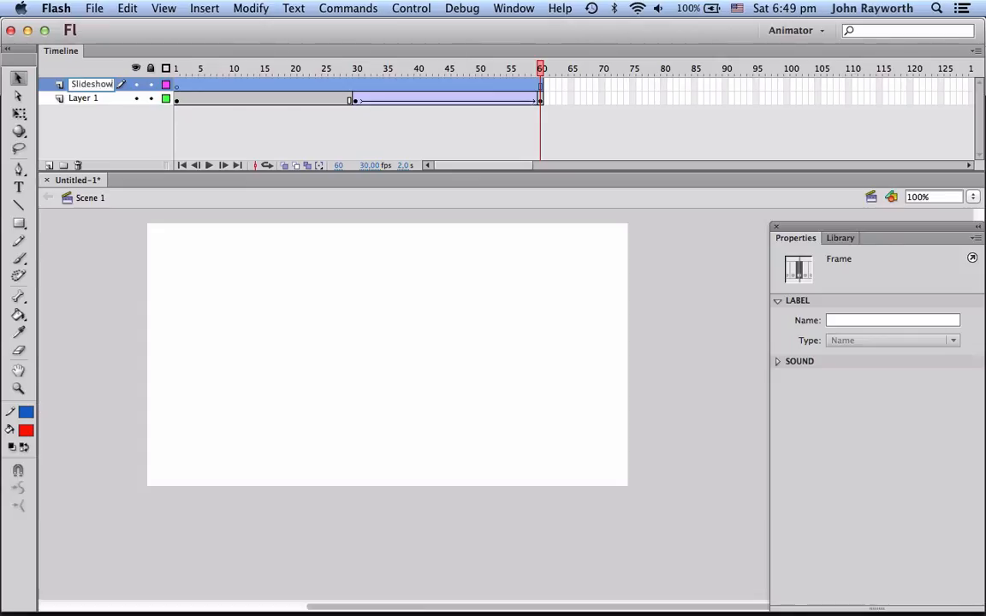
text( 2)
- Insert a blank keyframe at frame 30 of the Slideshow 2 layer, hide Layer 1, and place the Slideshow-2 symbol over the stage
click(356, 85)
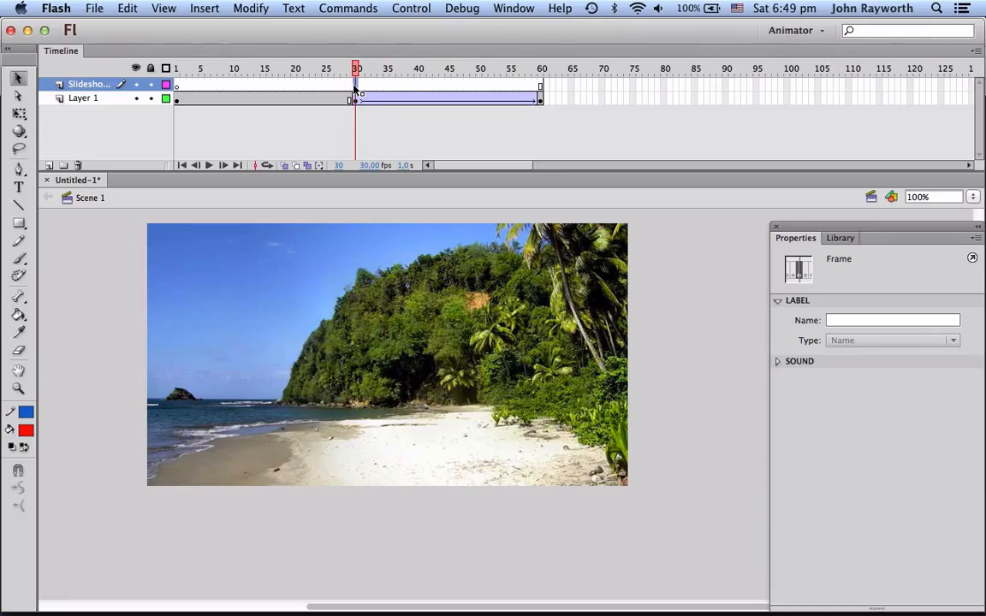
key(F7)
click(136, 100)
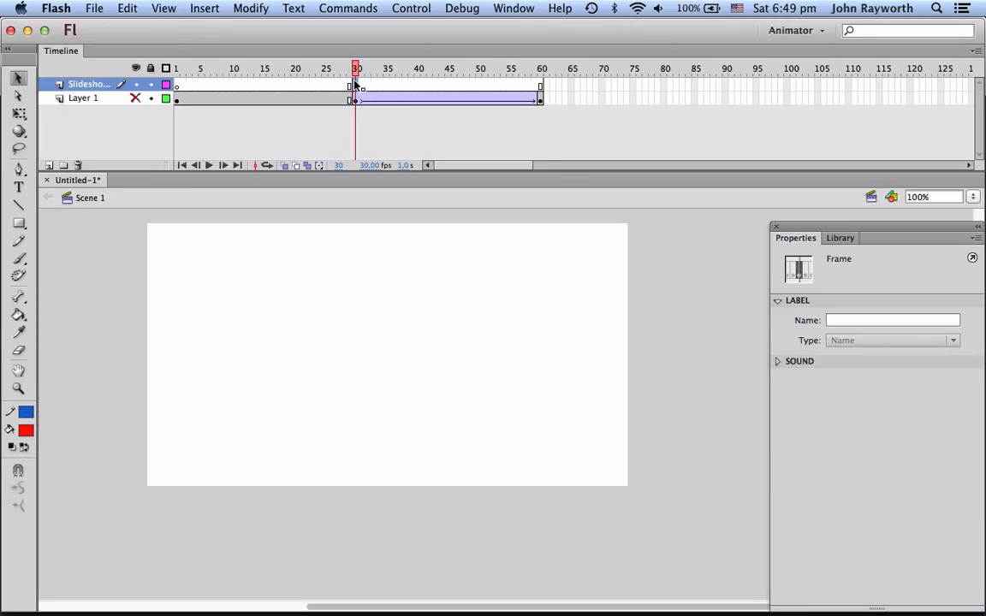
click(838, 238)
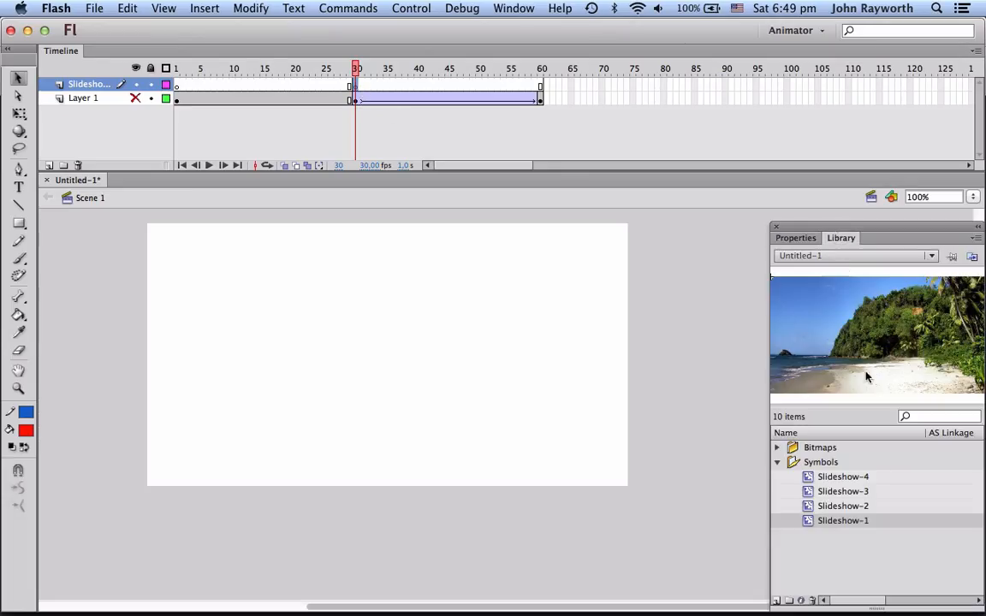
click(792, 520)
drag(842, 505, 393, 360)
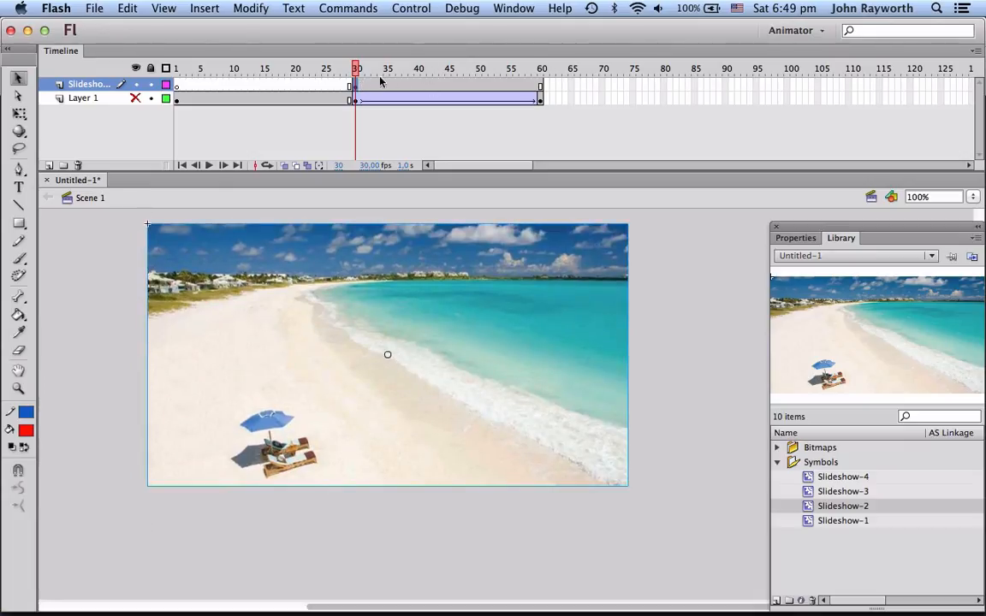
- Insert a keyframe at frame 60 of the Slideshow 2 layer and set the Slideshow-2 instance's alpha to 0% at frame 30
click(540, 88)
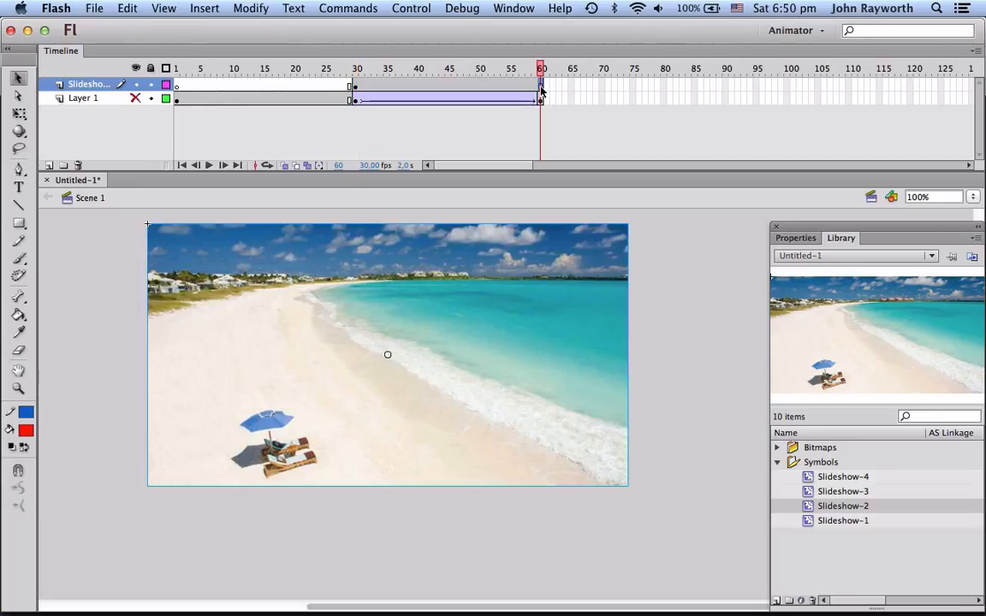
key(F6)
click(355, 87)
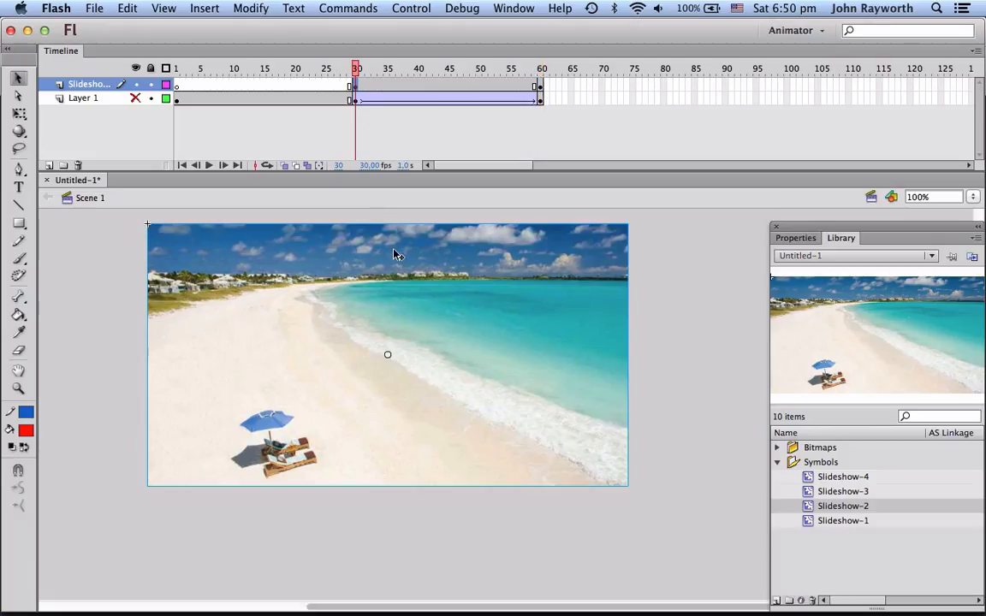
click(795, 239)
click(843, 427)
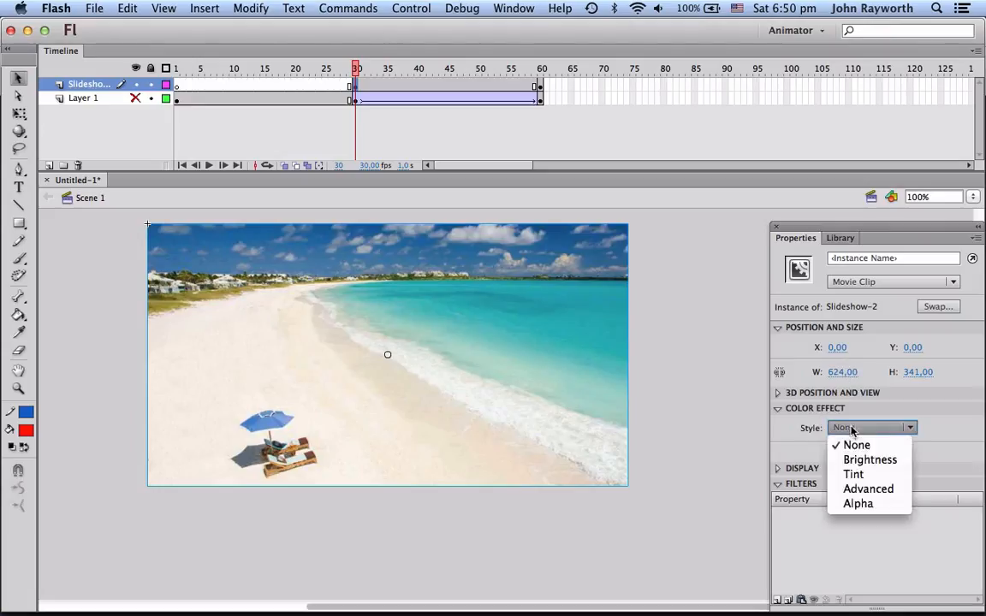
click(855, 503)
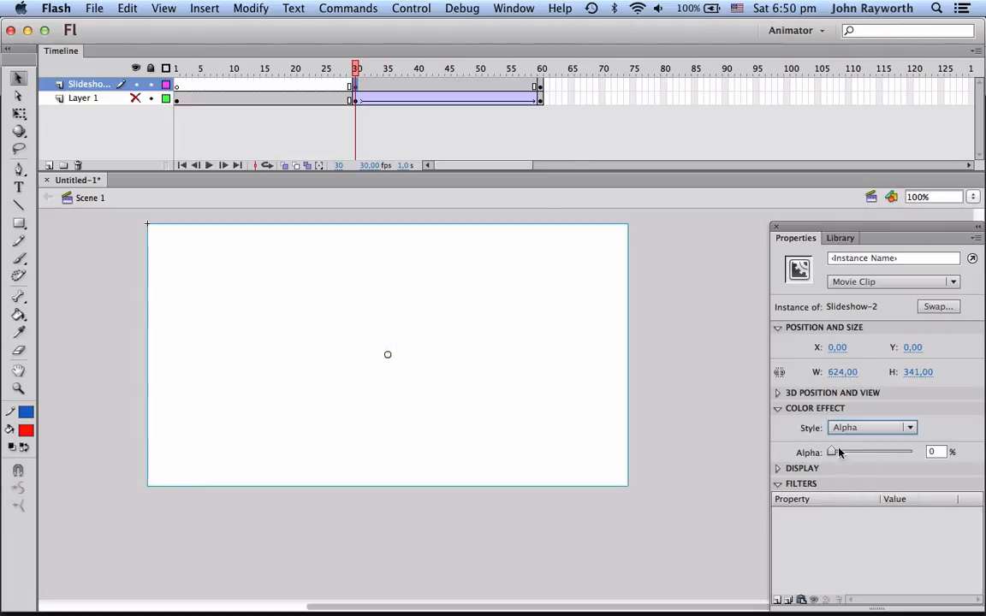
- Apply an Alpha color effect of 100% to the Slideshow-2 instance at frame 60 of the Slideshow 2 layer
click(539, 87)
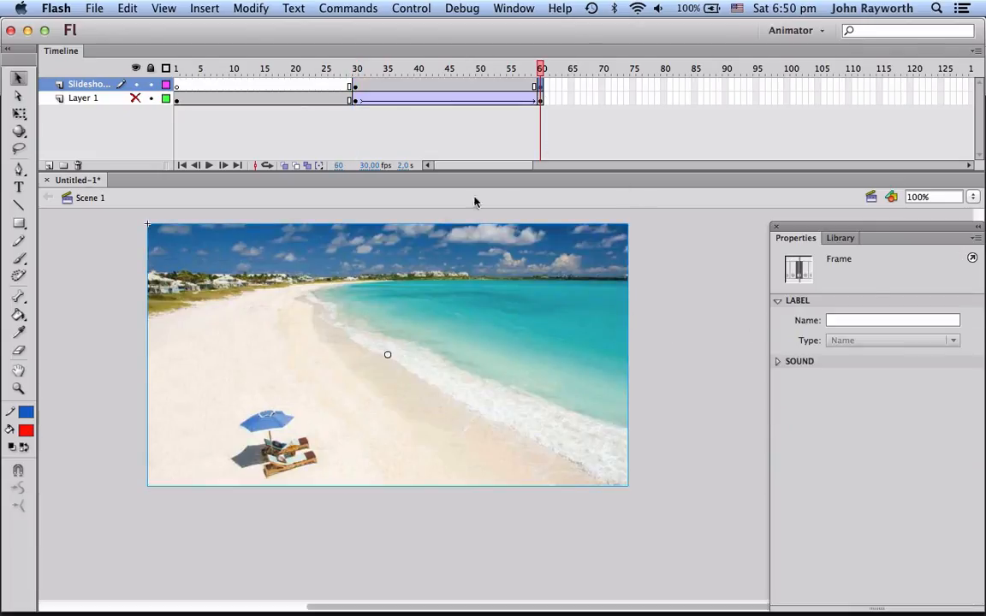
click(401, 234)
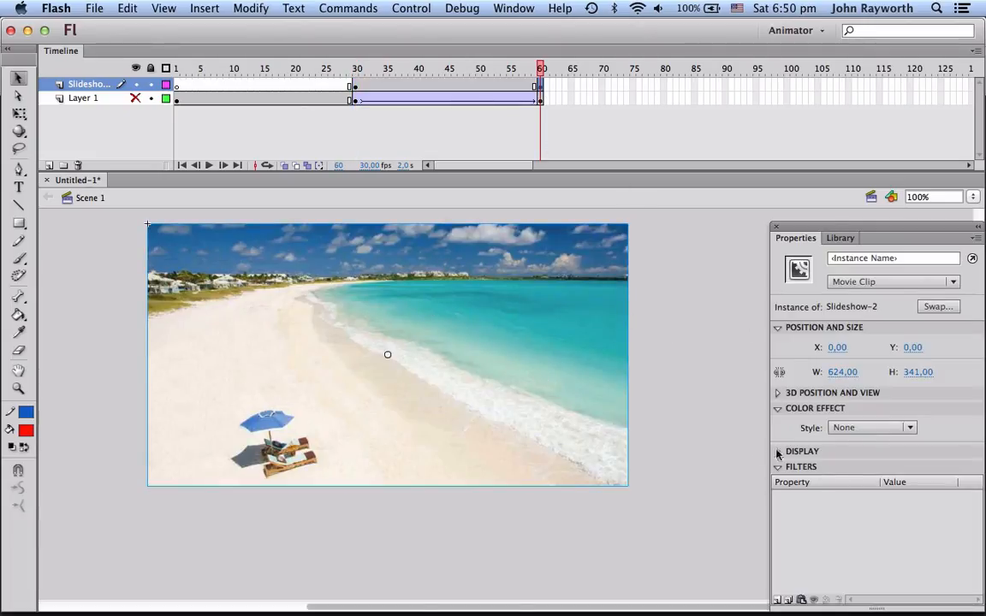
click(911, 428)
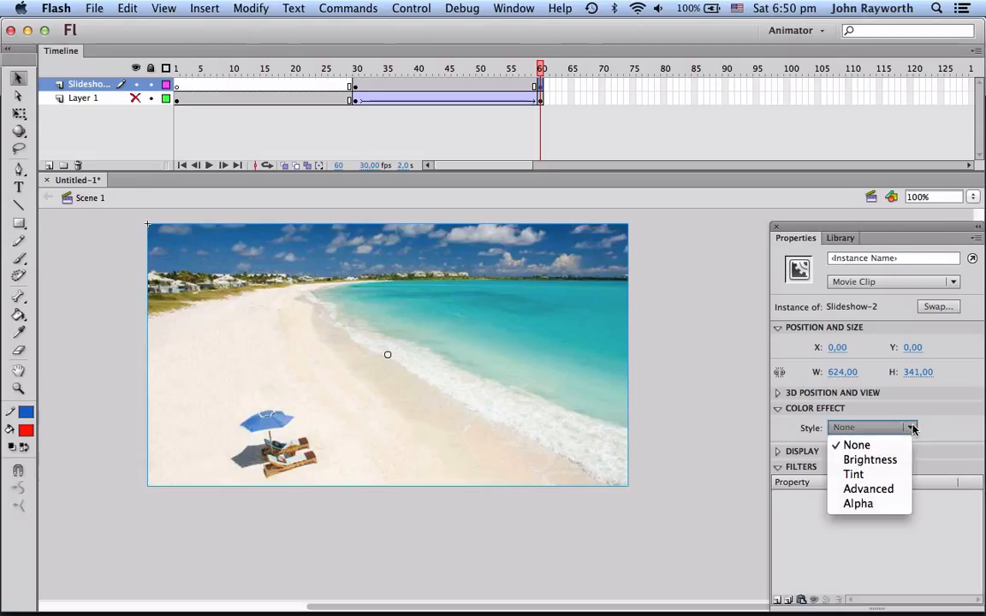
click(877, 504)
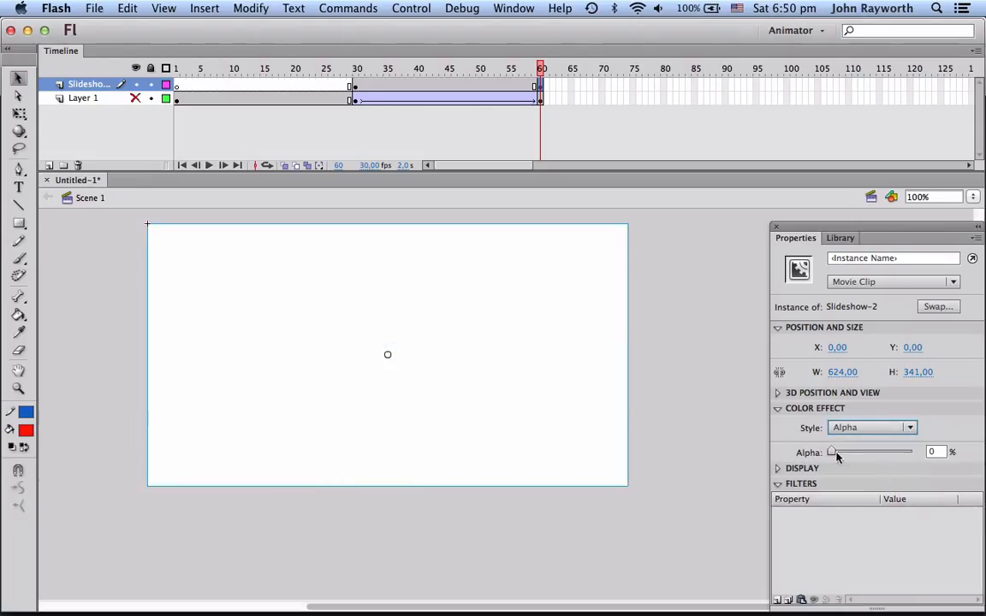
drag(847, 455, 911, 451)
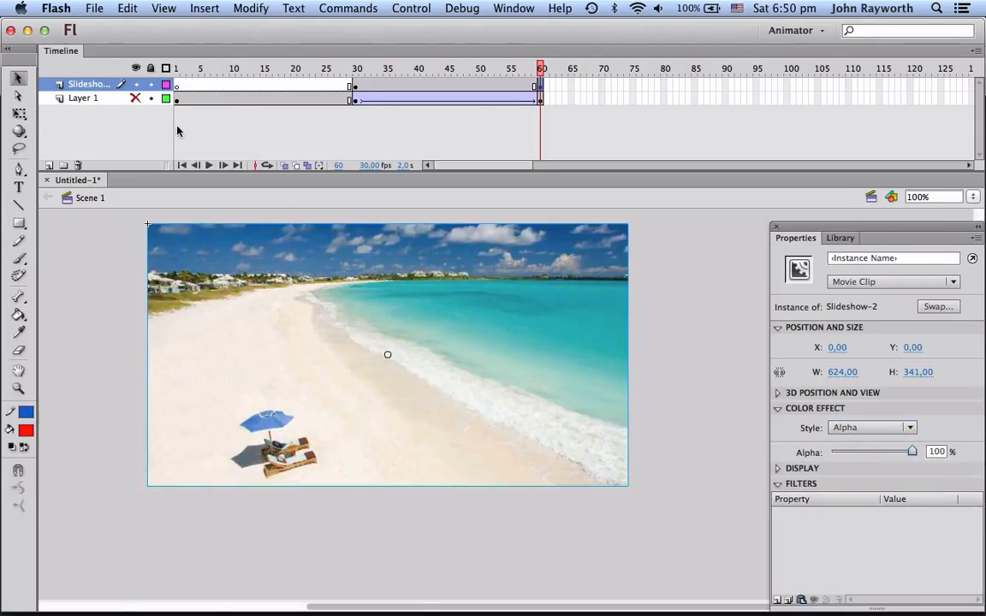
- Show Layer 1 again, create a classic tween between frames 30 and 60 of the Slideshow 2 layer, and scrub through the crossfade
click(136, 99)
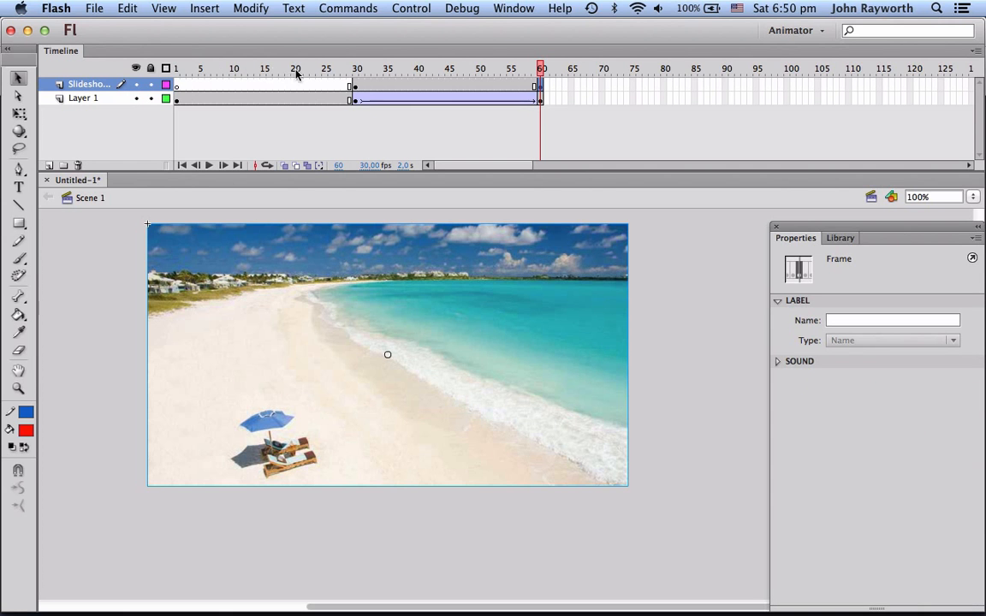
drag(343, 69, 435, 79)
right_click(442, 85)
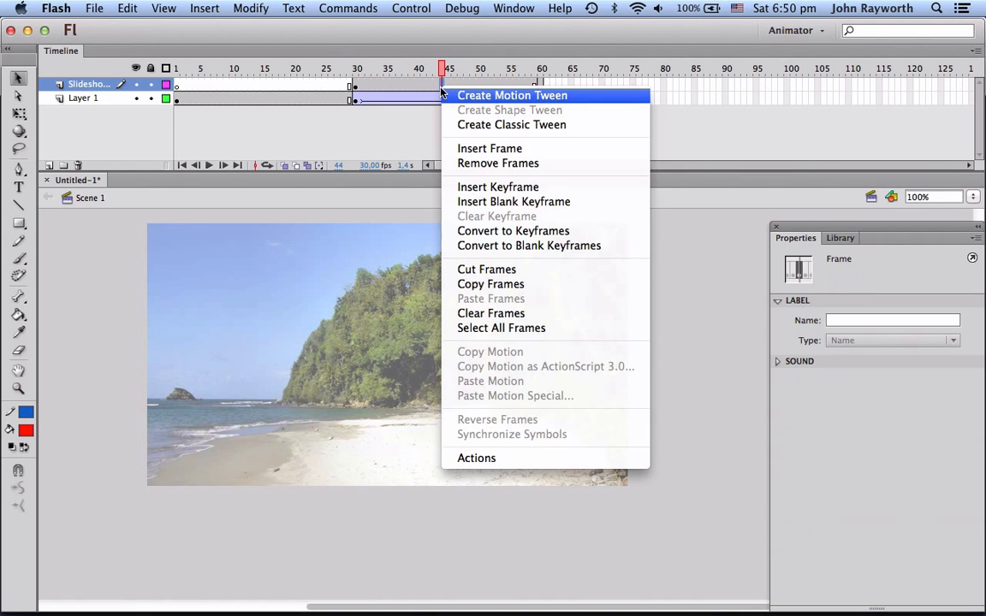
click(456, 124)
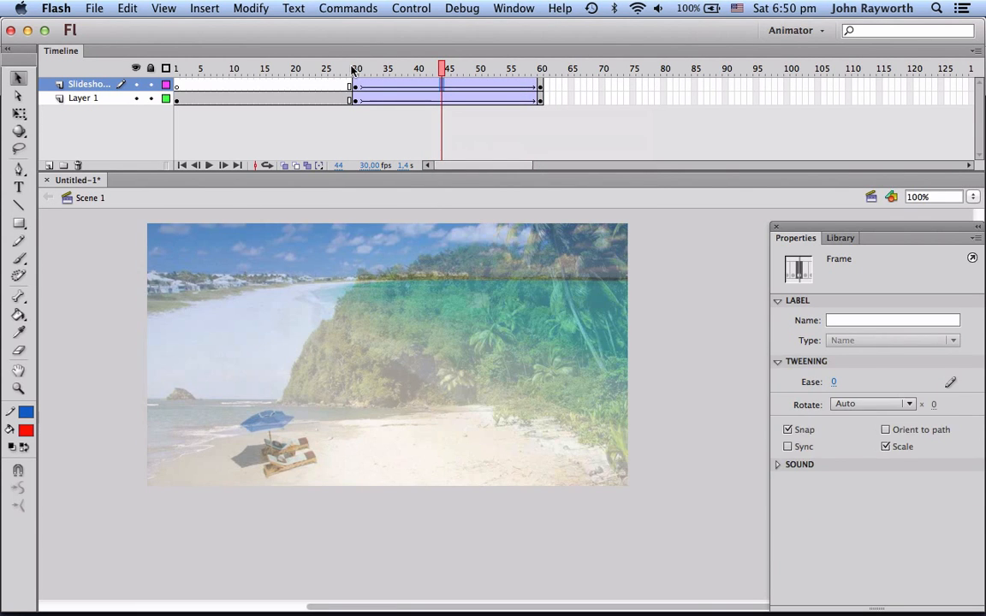
drag(316, 68, 539, 66)
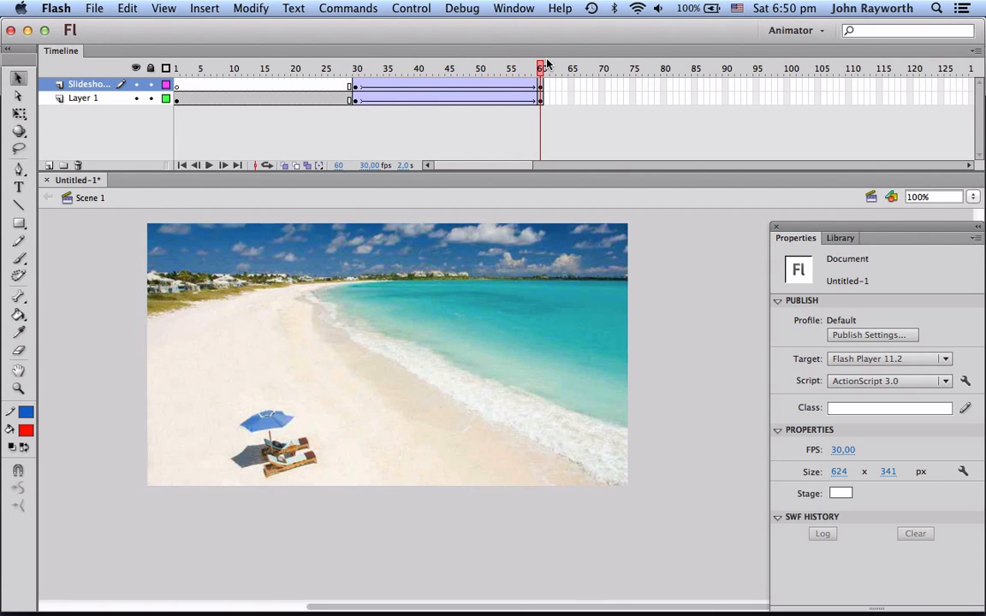
- Insert keyframes at frames 90 and 120 of the Slideshow 2 layer, narrowing the timeline's frame display to fit more frames
click(726, 86)
key(F6)
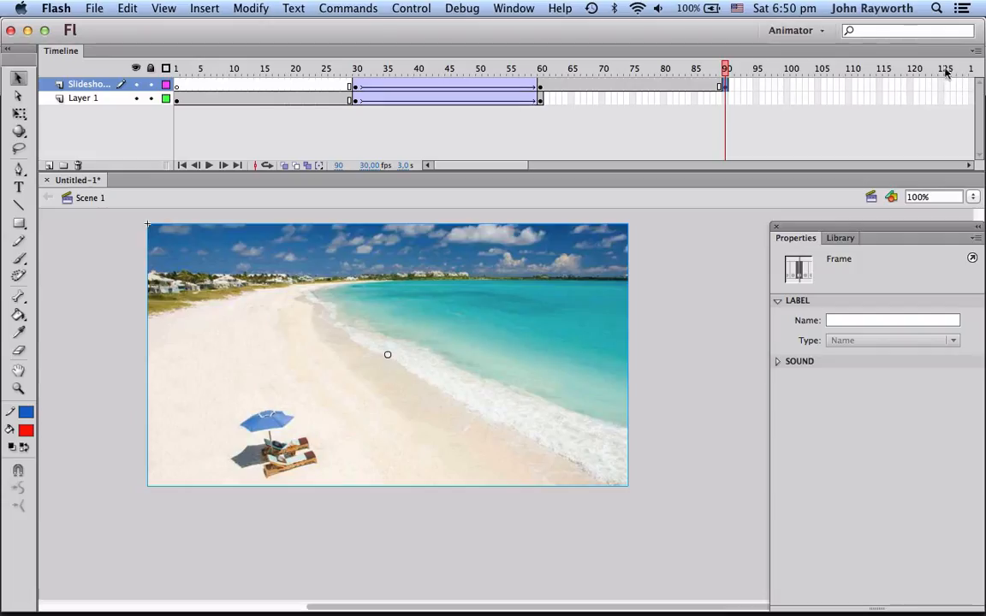
click(974, 54)
click(881, 69)
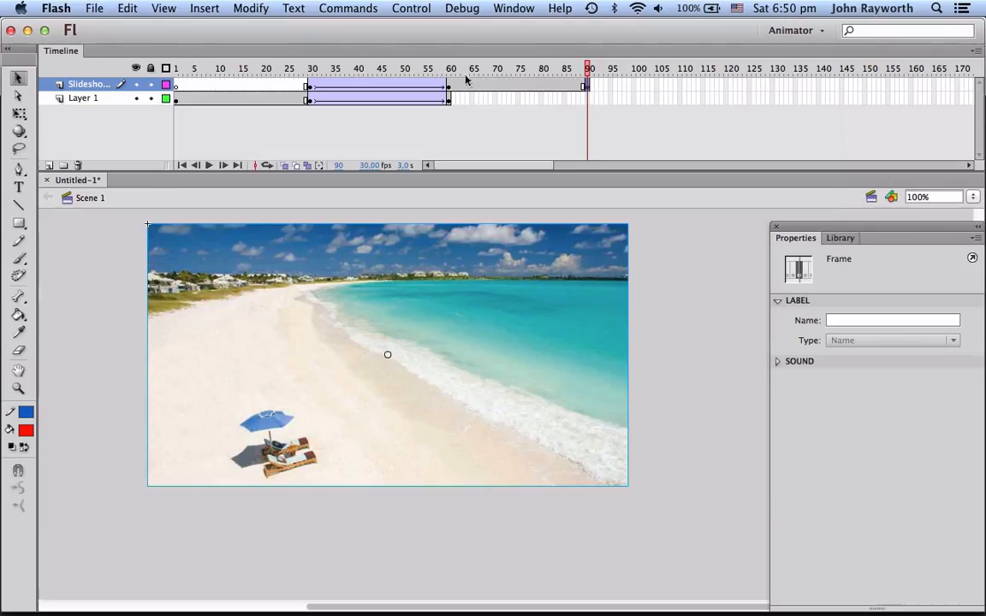
drag(425, 70, 585, 82)
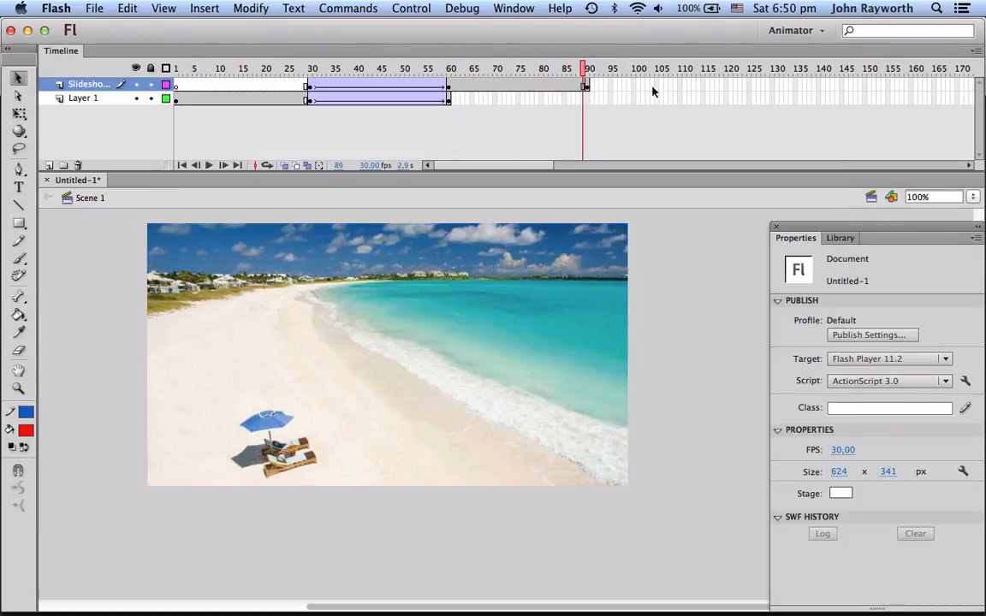
click(726, 87)
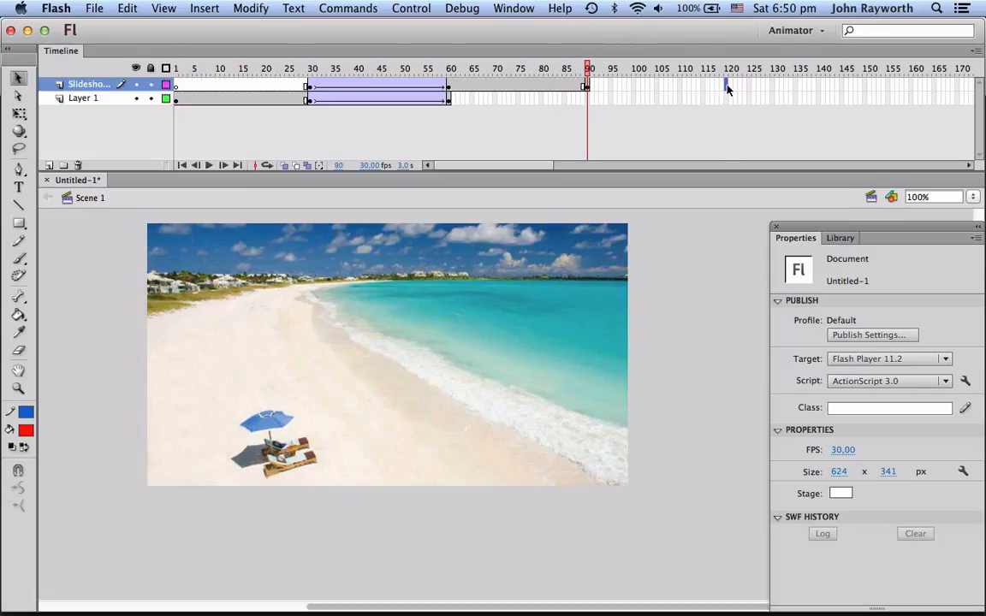
key(F5)
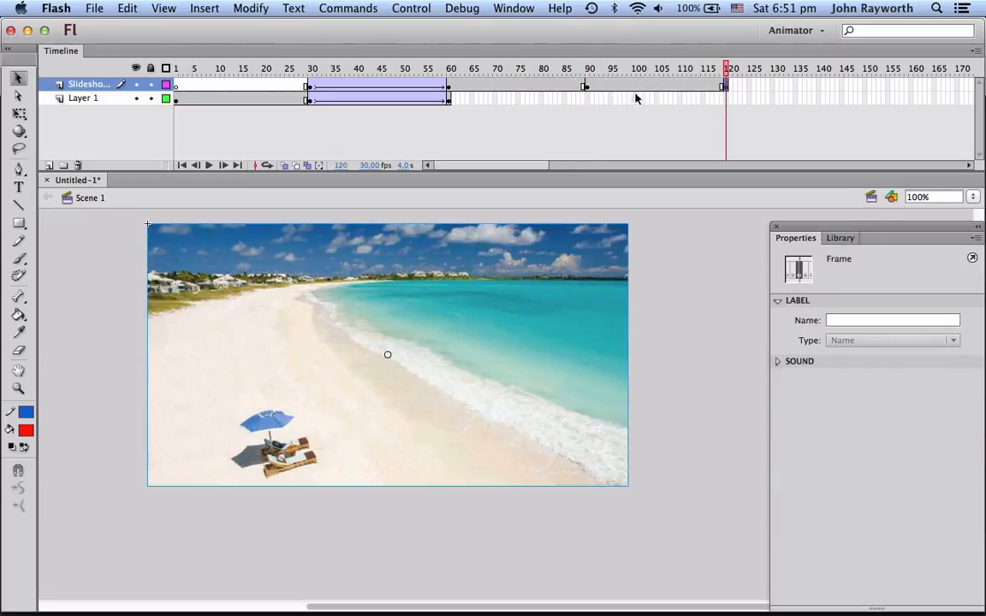
- Lower the Slideshow-2 instance's alpha to 0% at frame 120 and create a classic tween between frames 90 and 120
click(492, 227)
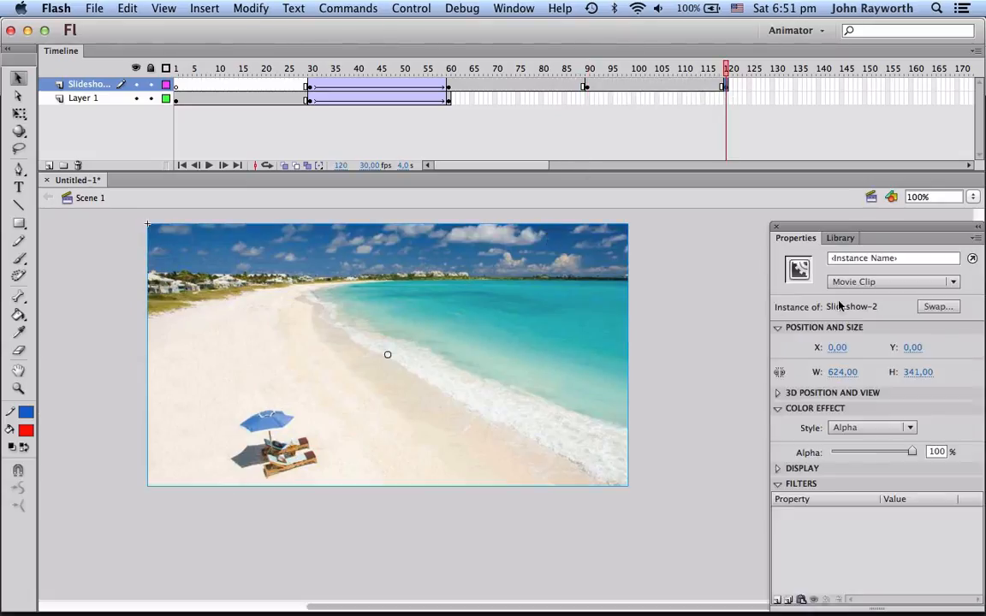
drag(910, 451, 832, 451)
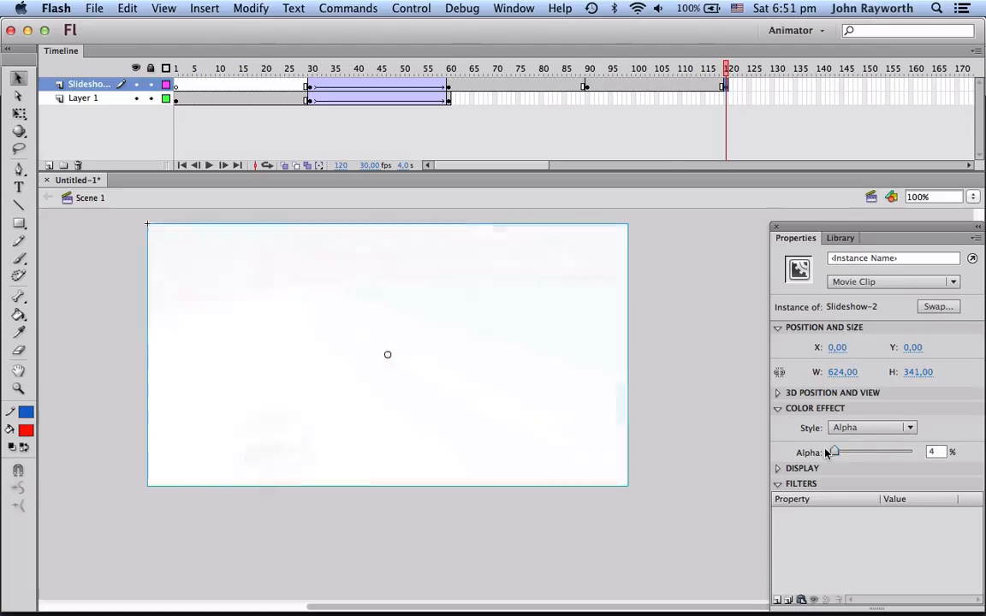
click(638, 87)
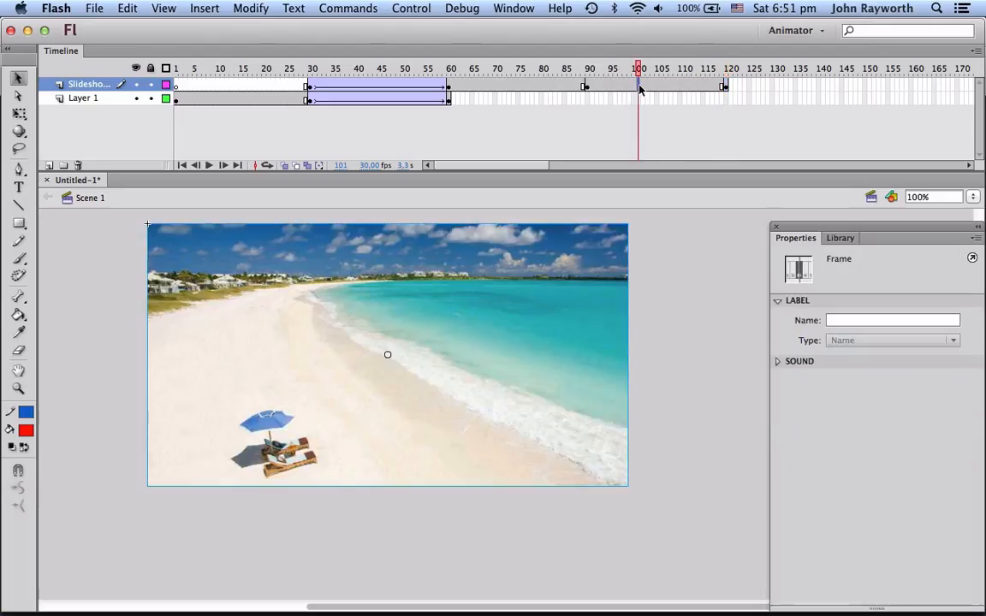
right_click(639, 88)
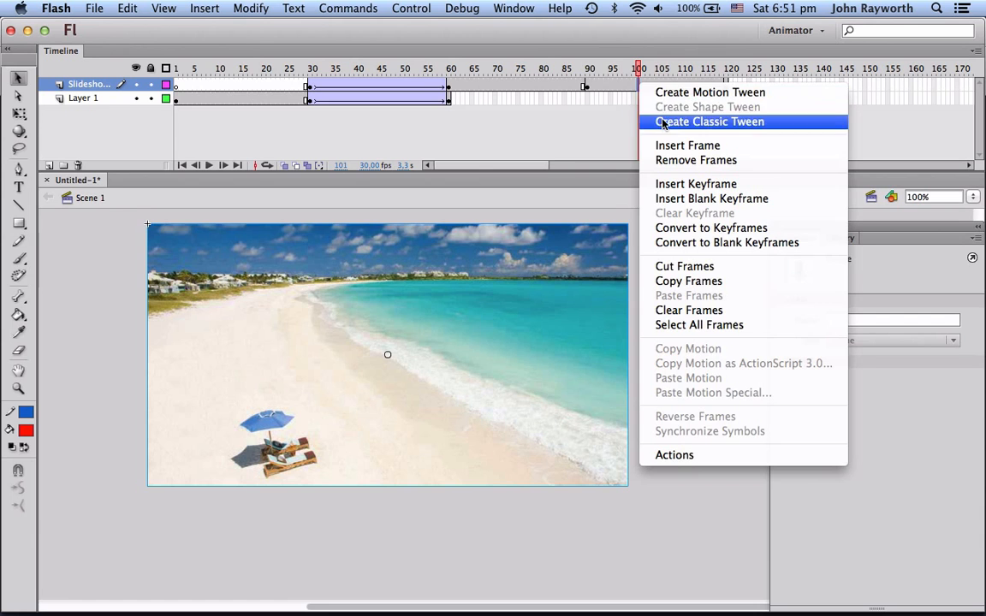
click(663, 120)
drag(454, 68, 703, 51)
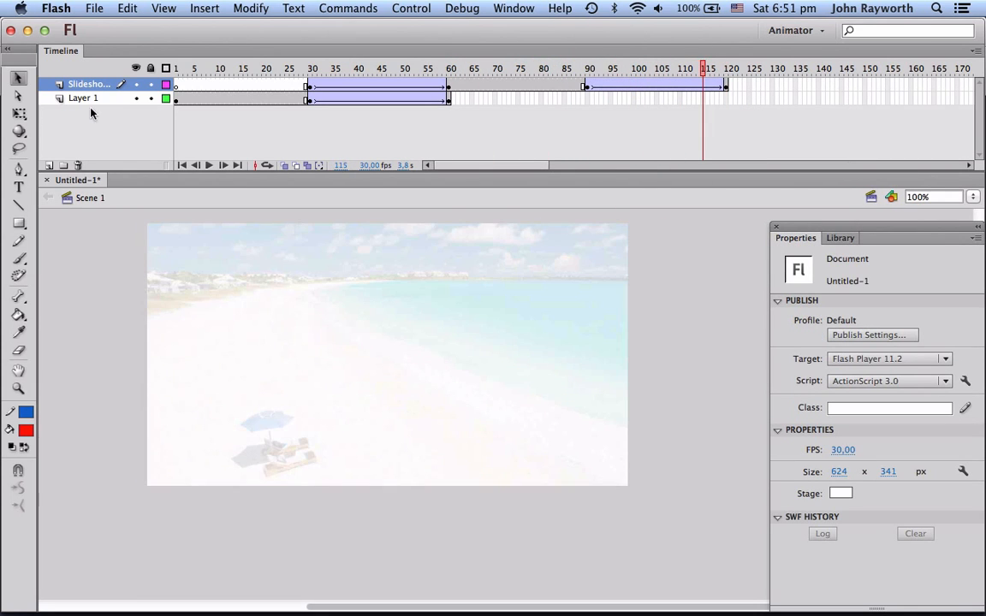
- Add a new layer above the Slideshow 2 layer and name it sshow3
click(49, 166)
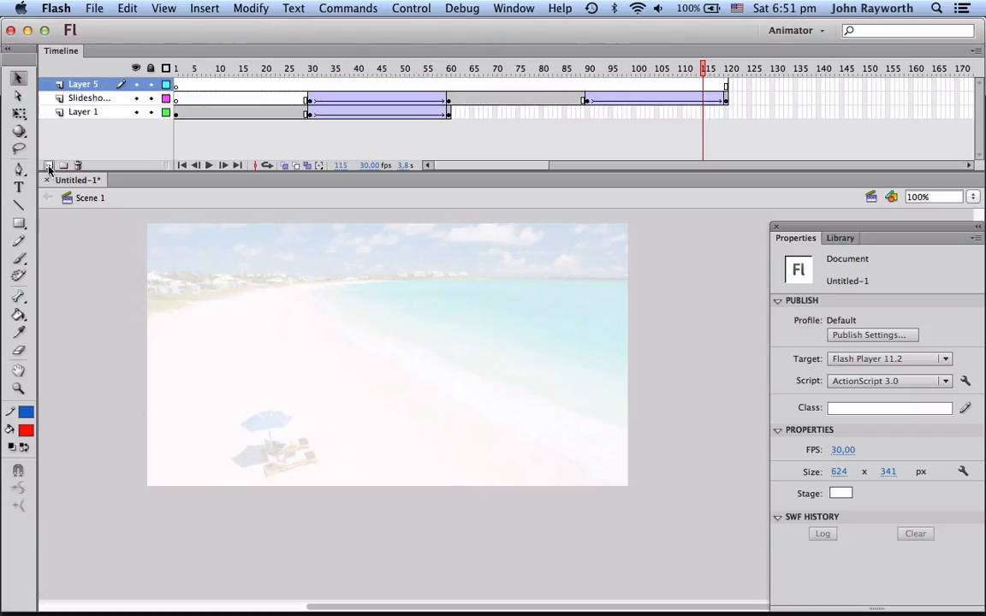
double_click(87, 85)
text(sshow3)
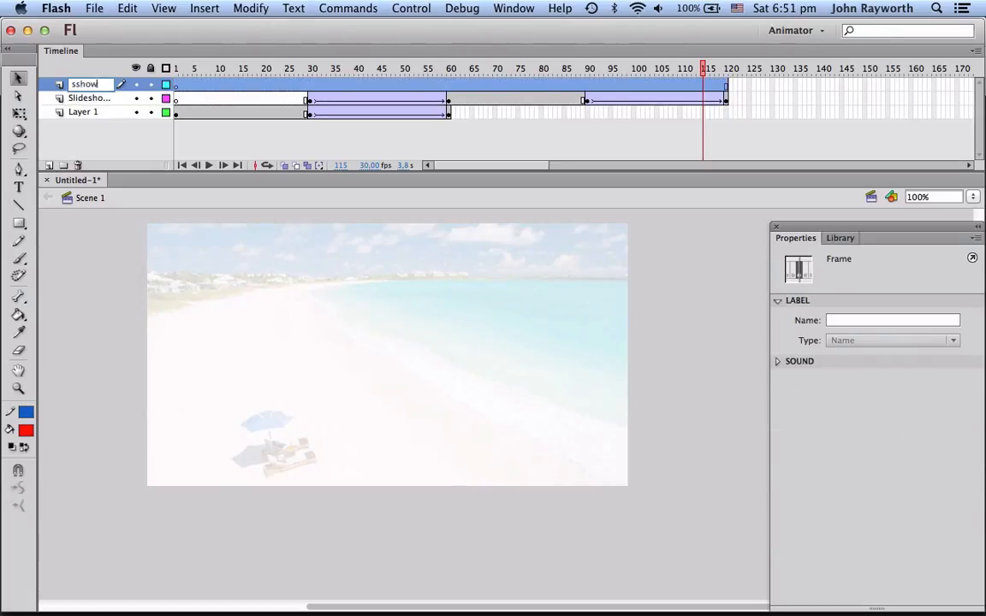
click(120, 139)
- Rename Layer 1 as slideshow1
click(83, 112)
double_click(83, 112)
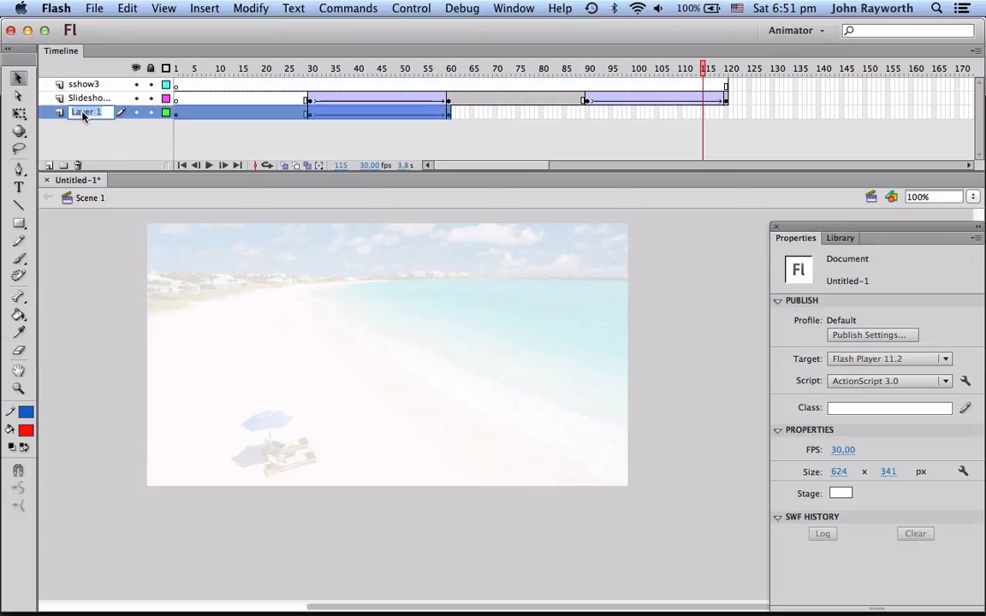
text(slideshow1)
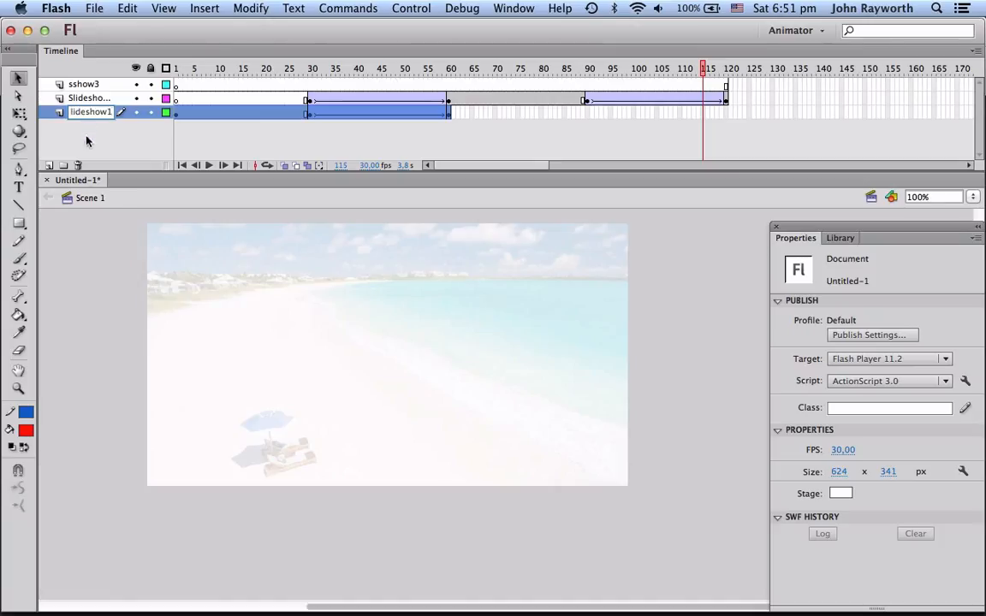
click(84, 140)
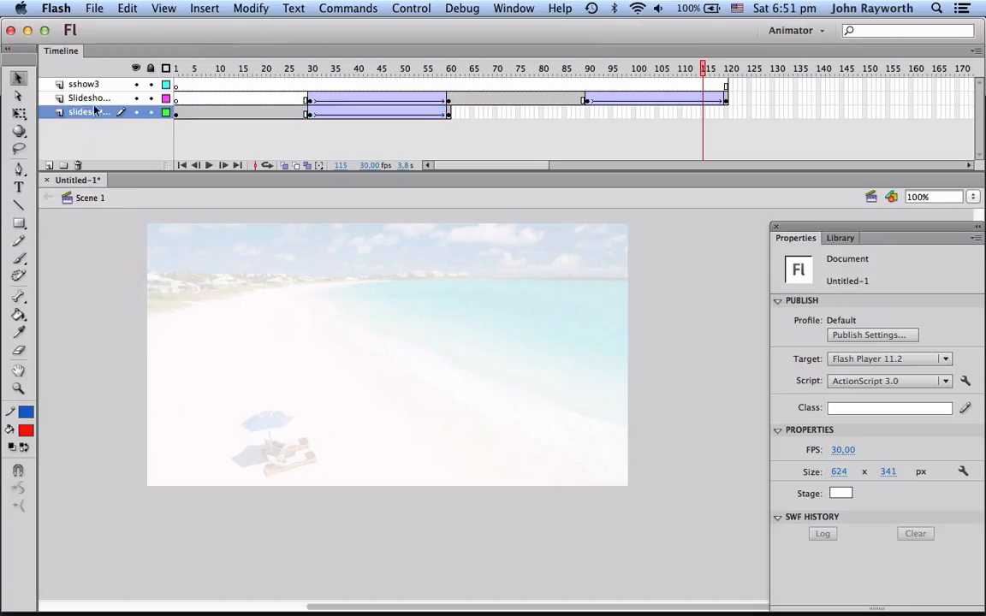
- Insert a blank keyframe at frame 90 of the sshow3 layer and place the Slideshow-3 symbol over the stage
click(587, 86)
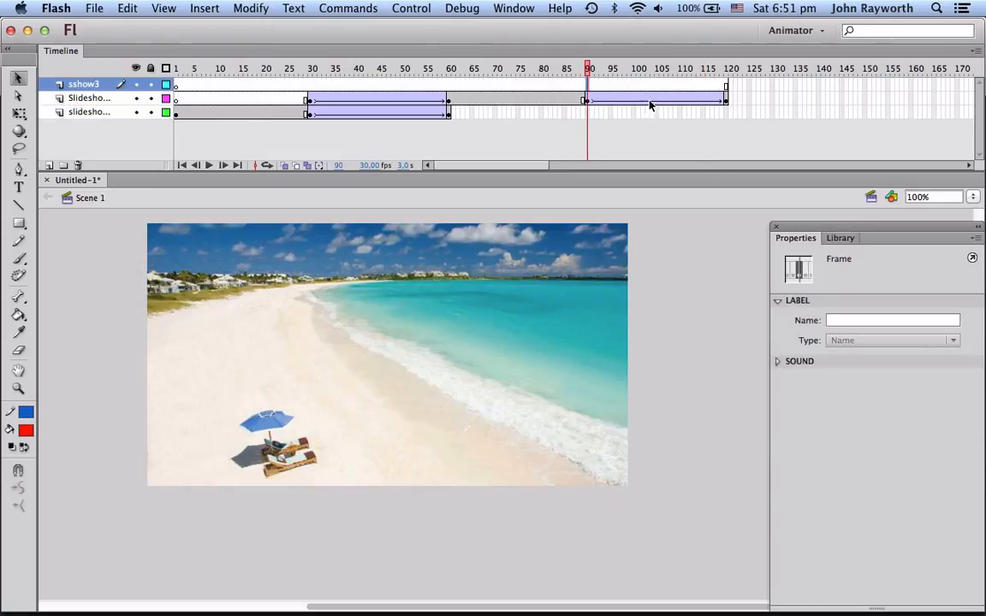
key(F7)
click(726, 89)
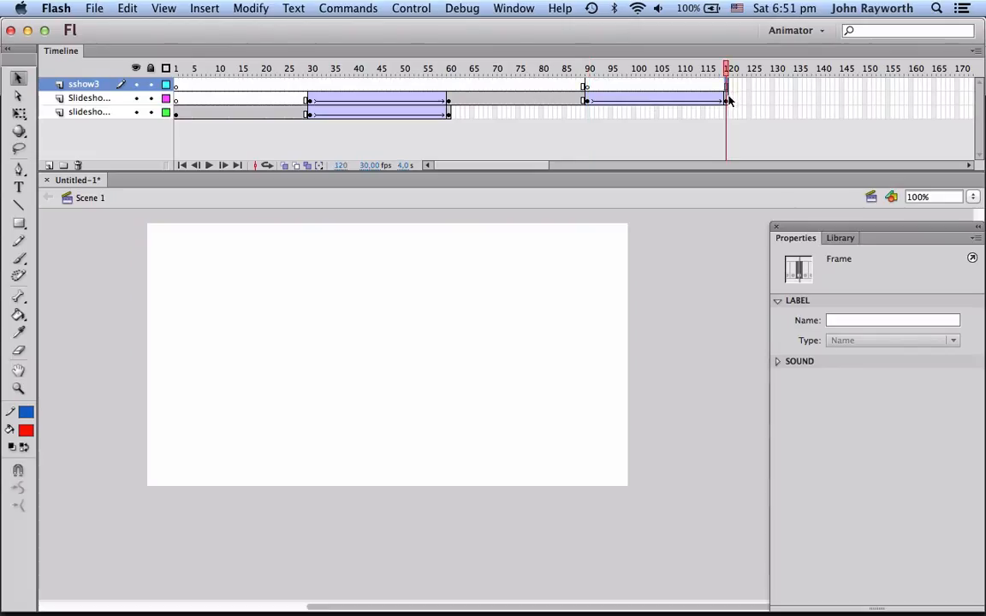
click(588, 87)
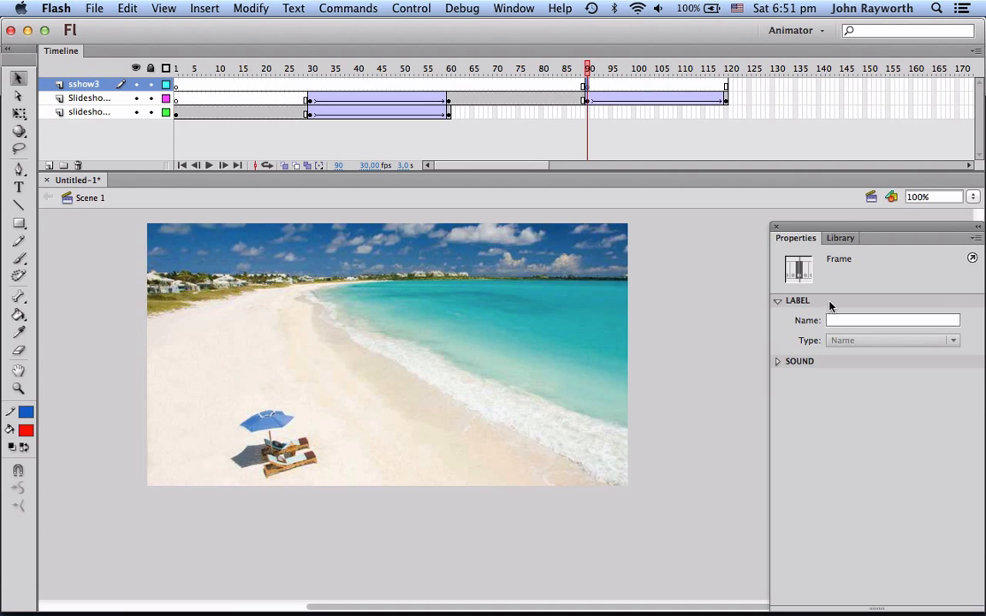
click(839, 238)
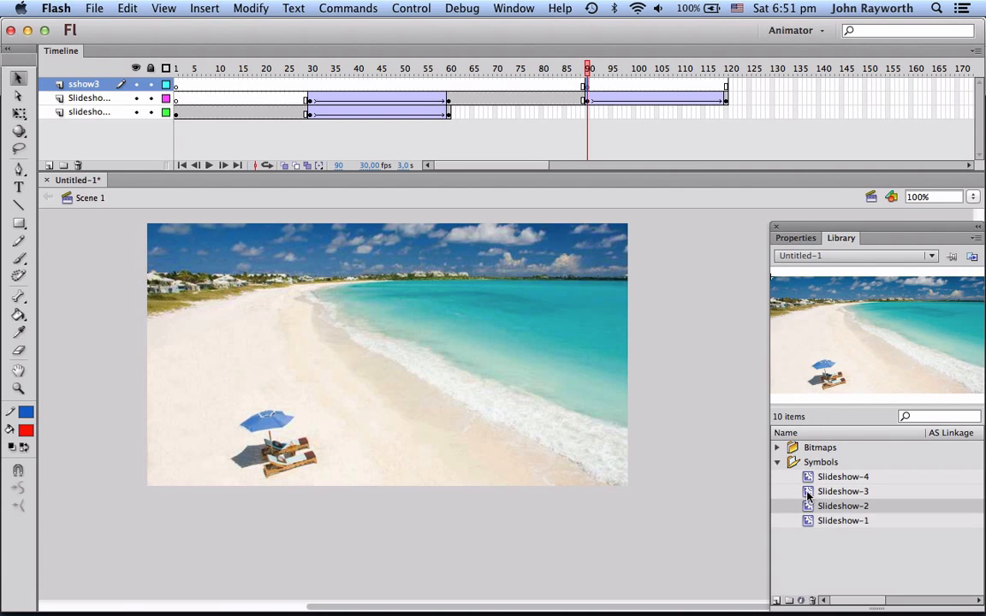
drag(843, 491, 325, 304)
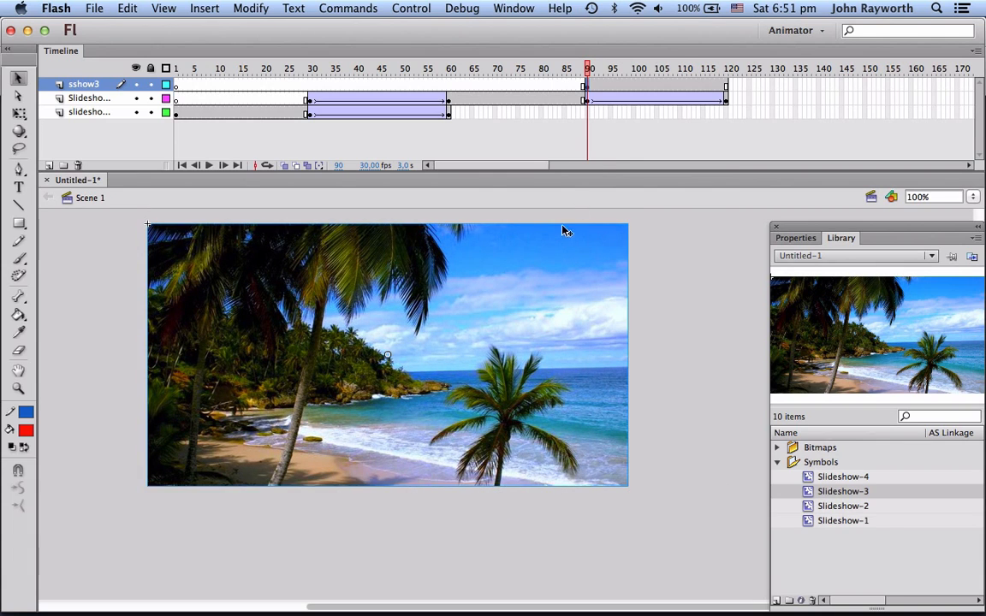
- Insert keyframes at frames 120 and 150 of the sshow3 layer and scrub through the frames between 90 and 120
click(726, 87)
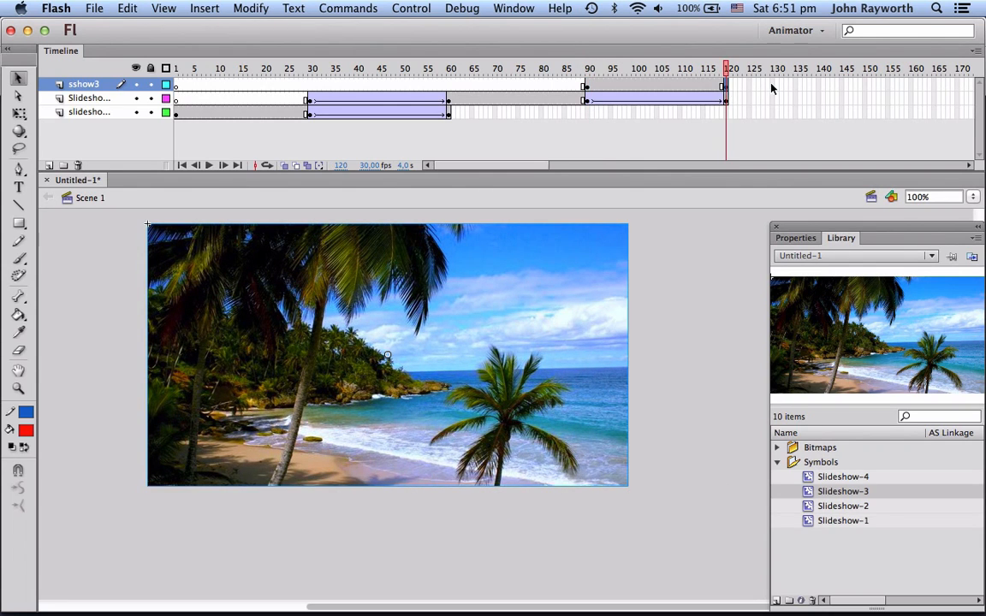
click(799, 85)
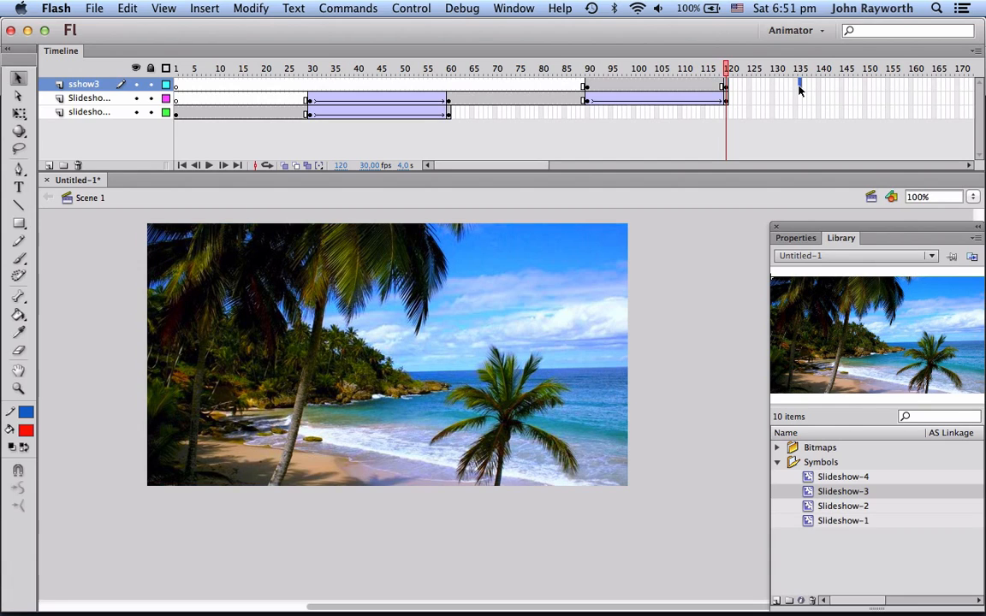
click(865, 85)
key(F6)
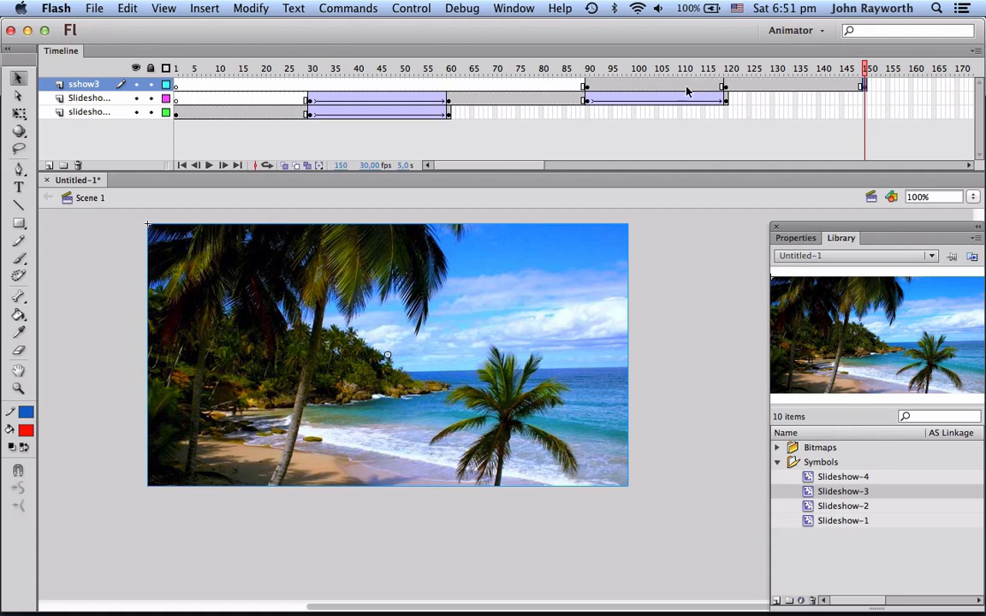
drag(588, 73, 703, 73)
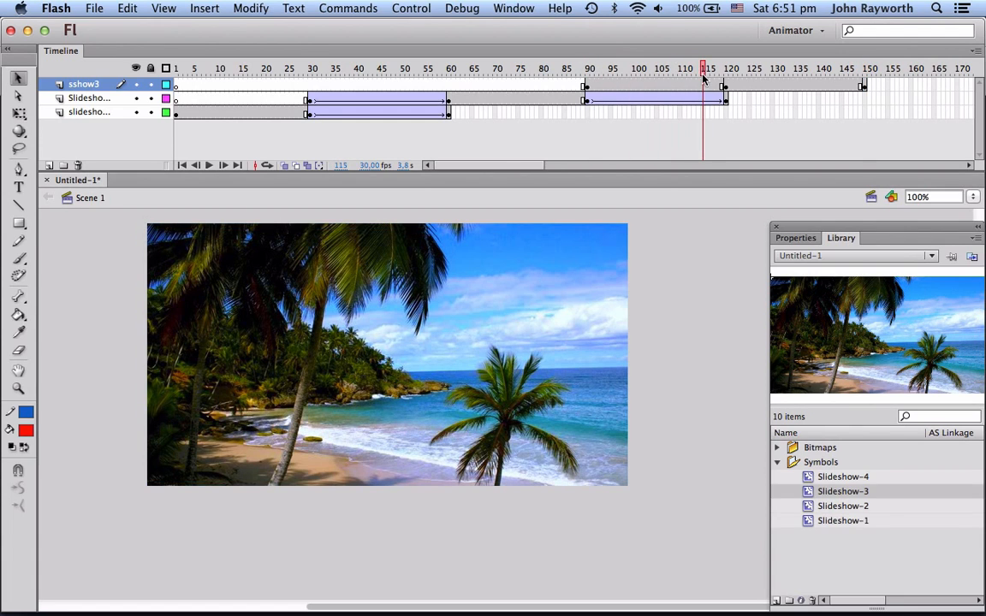
- Apply an Alpha color effect of 0% to the Slideshow-3 instance at frame 90 of the sshow3 layer
click(589, 87)
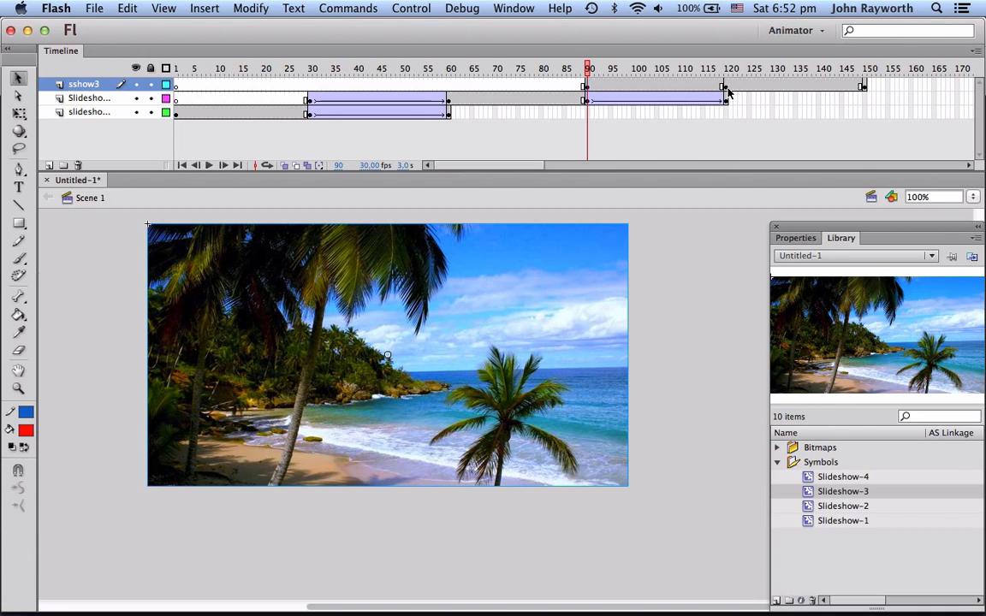
click(725, 86)
click(587, 87)
click(798, 240)
click(866, 427)
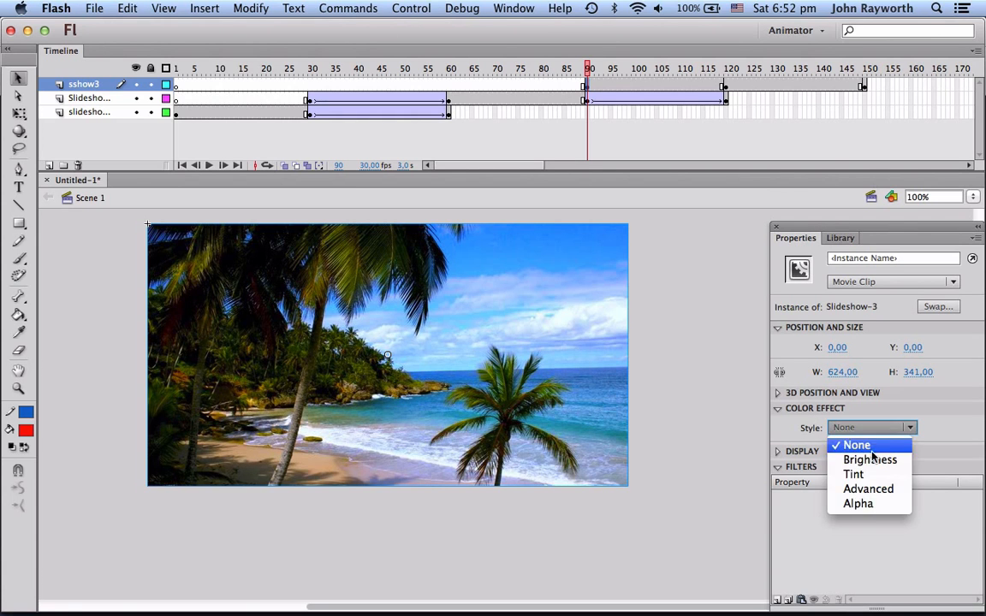
click(866, 501)
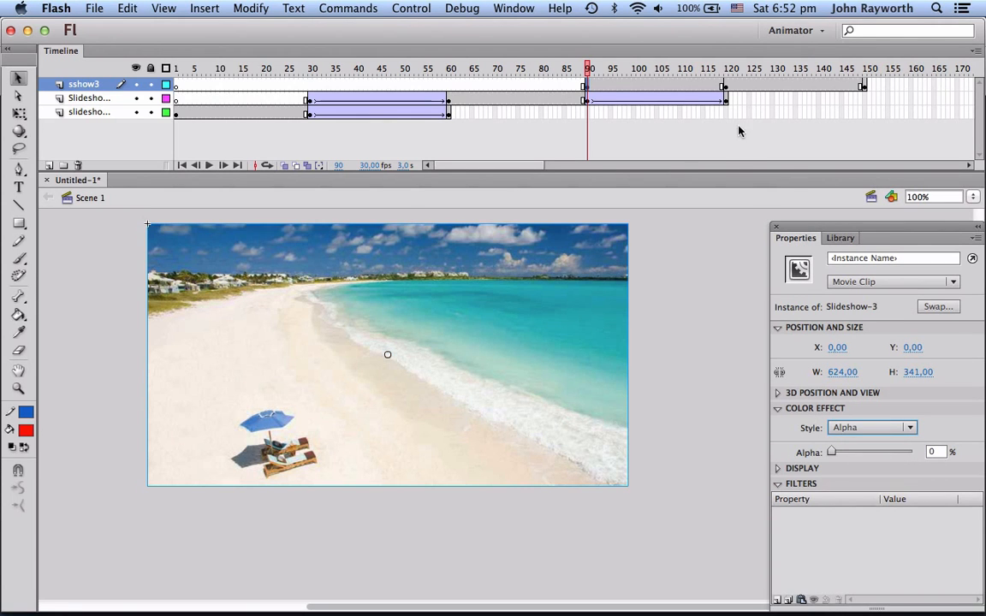
- Create a classic tween between frames 90 and 120 of the sshow3 layer and scrub from frame 90 to 150
click(726, 85)
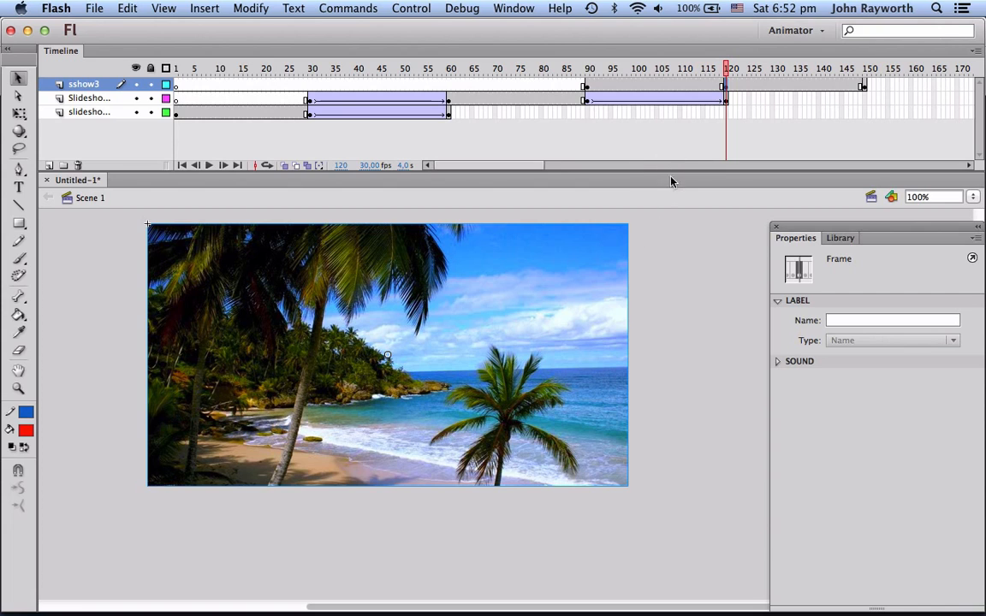
click(551, 362)
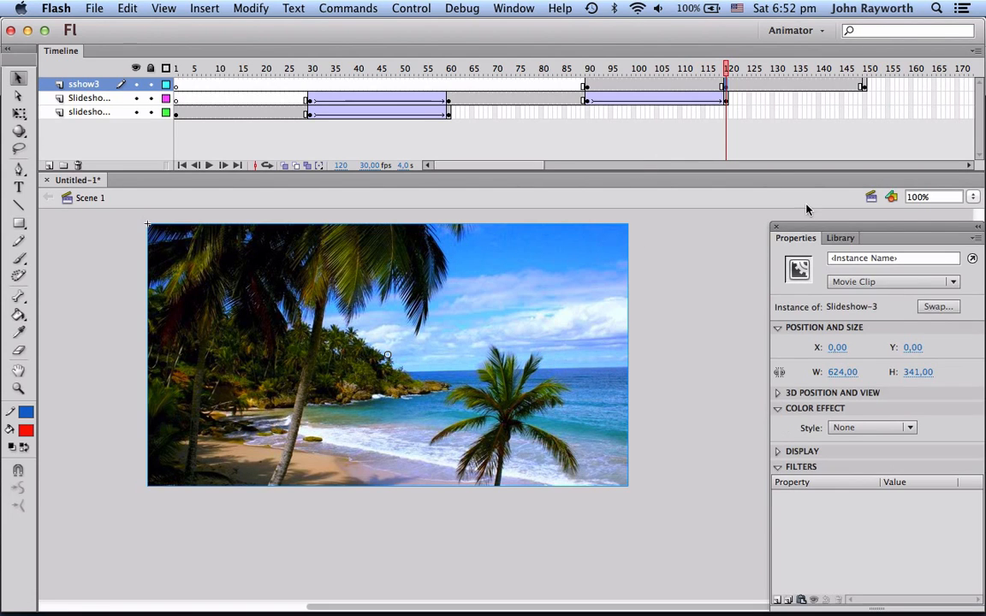
click(864, 86)
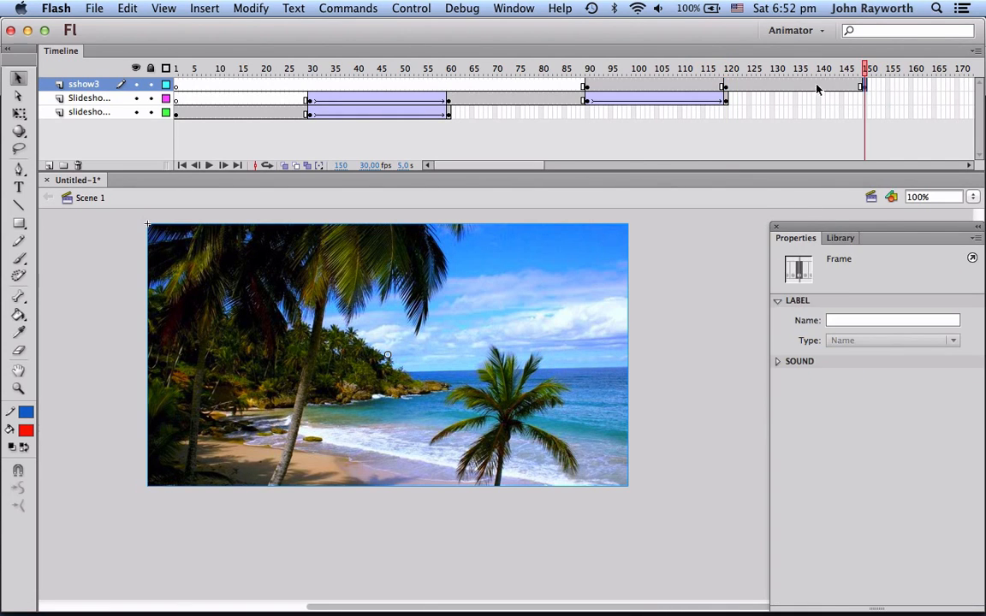
click(671, 86)
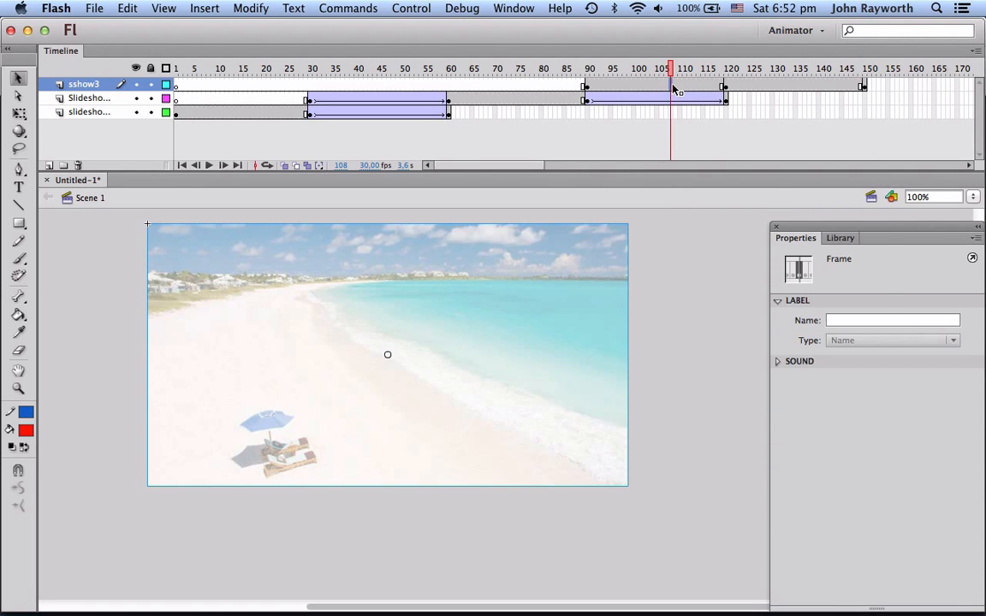
right_click(673, 87)
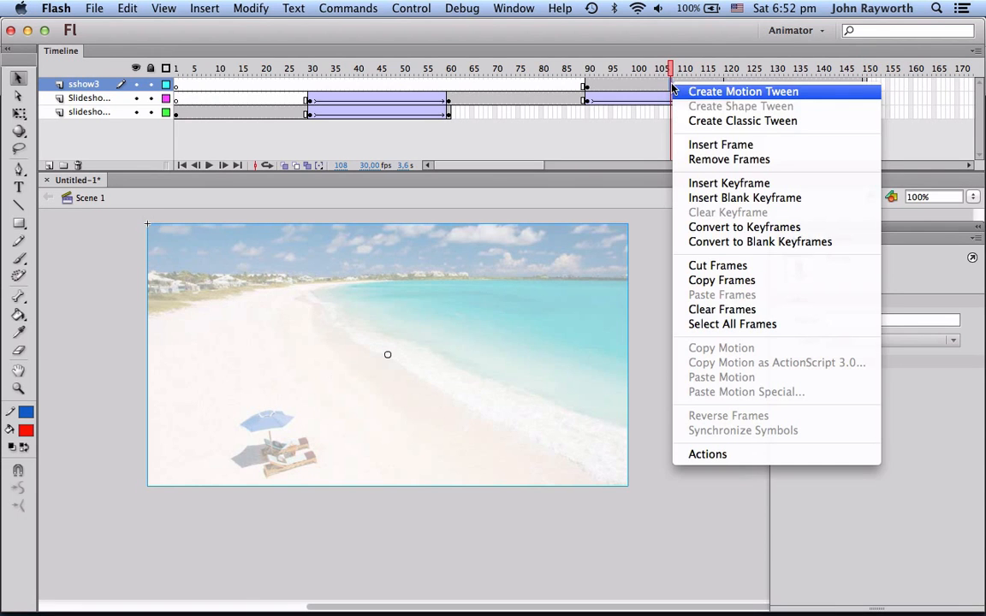
click(717, 122)
drag(590, 70, 865, 66)
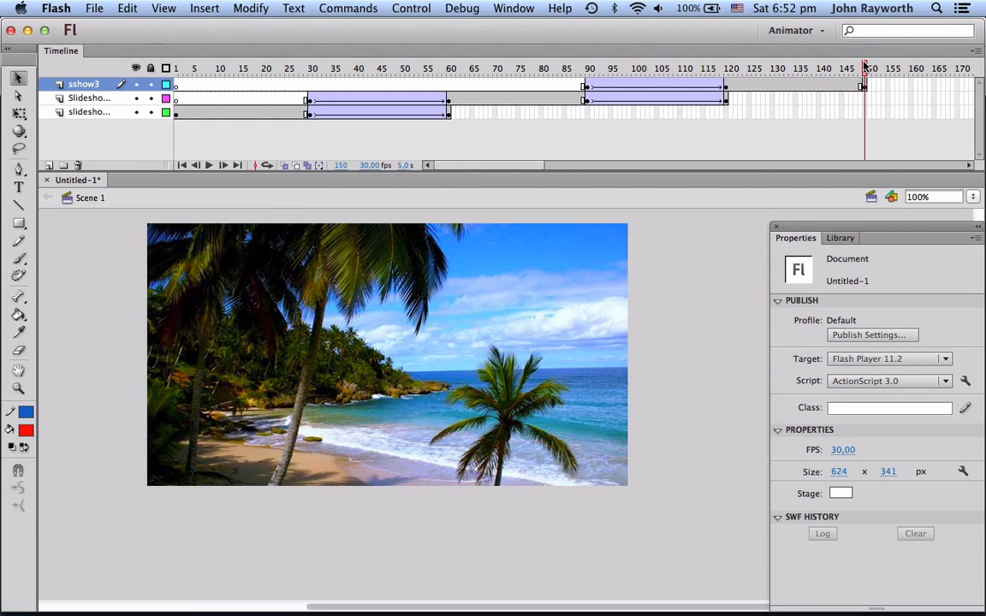
- Insert a keyframe at frame 180 of the sshow3 layer
scroll(804, 121, right, 4)
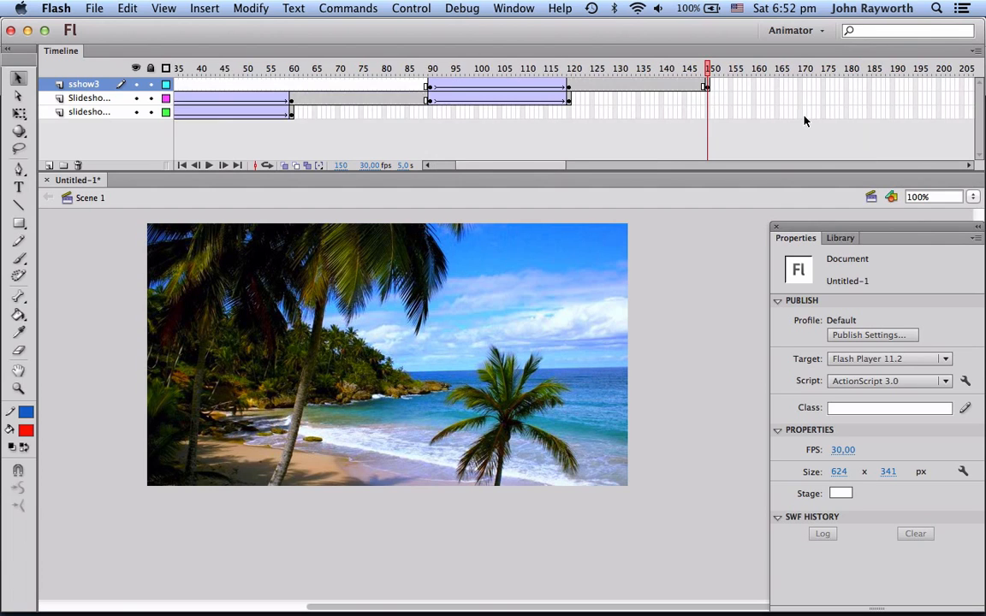
scroll(665, 154, left, 4)
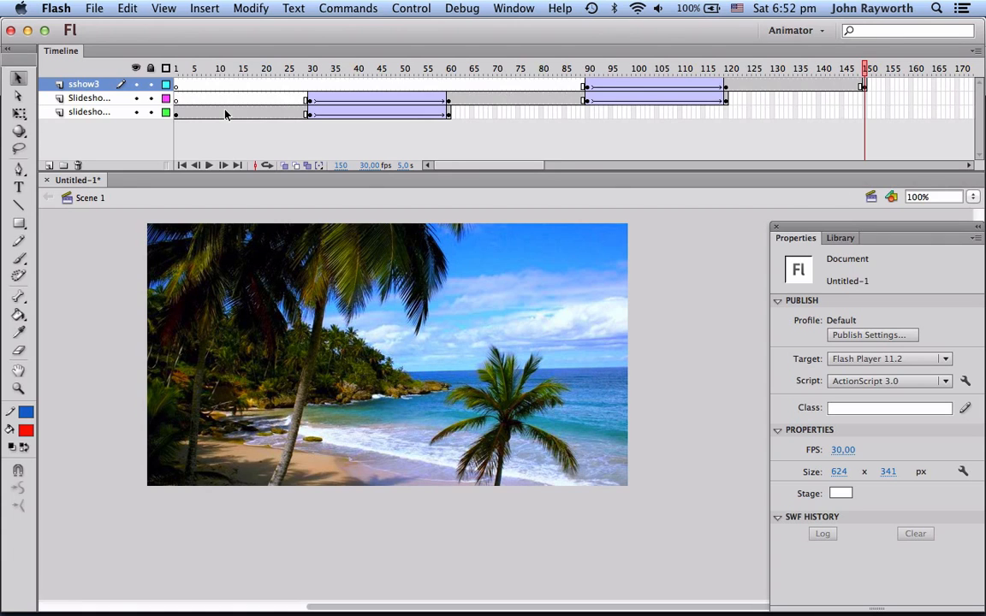
scroll(880, 89, right, 5)
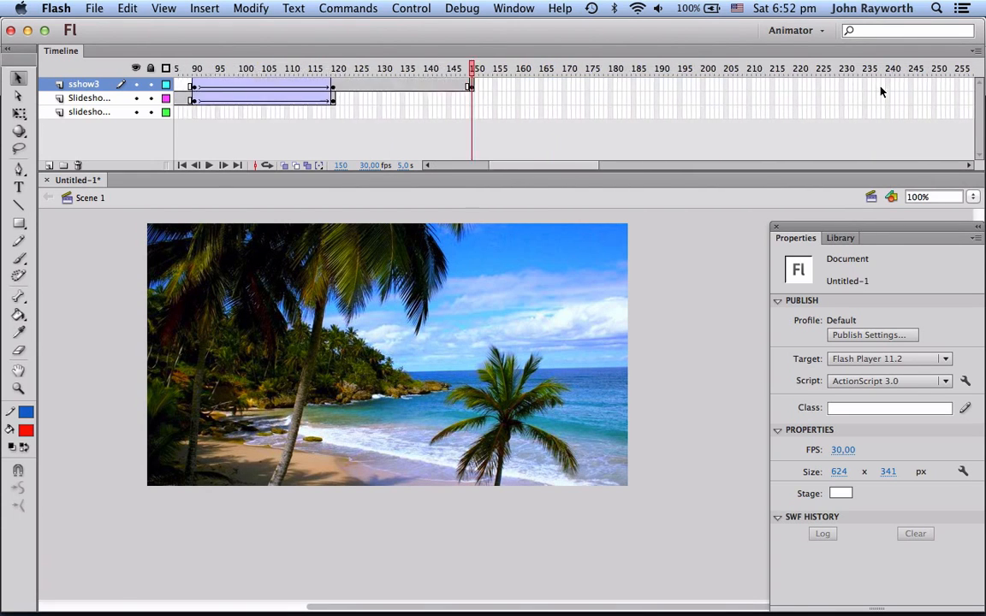
scroll(880, 89, left, 5)
scroll(880, 91, right, 3)
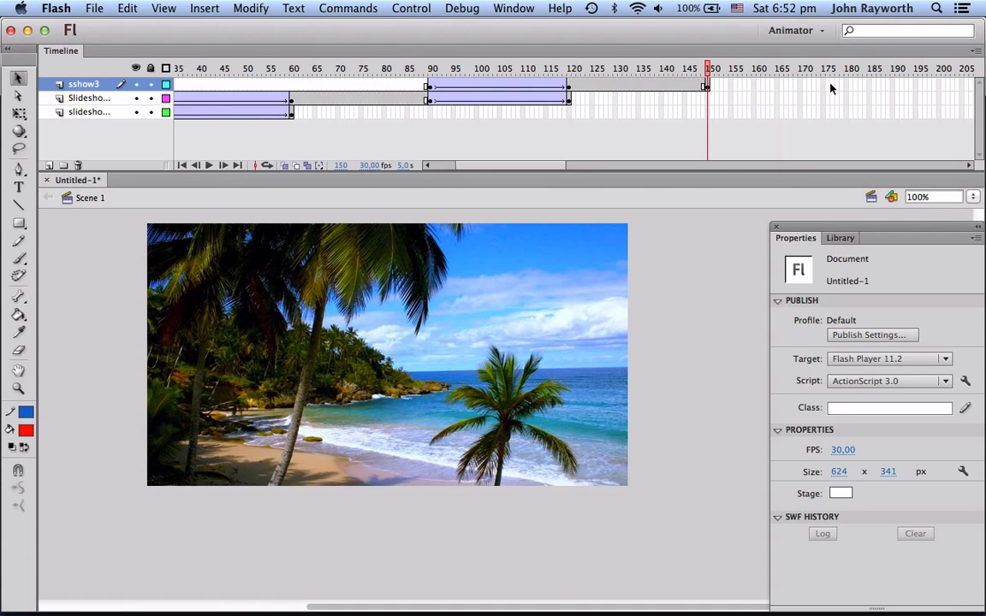
click(846, 85)
key(F5)
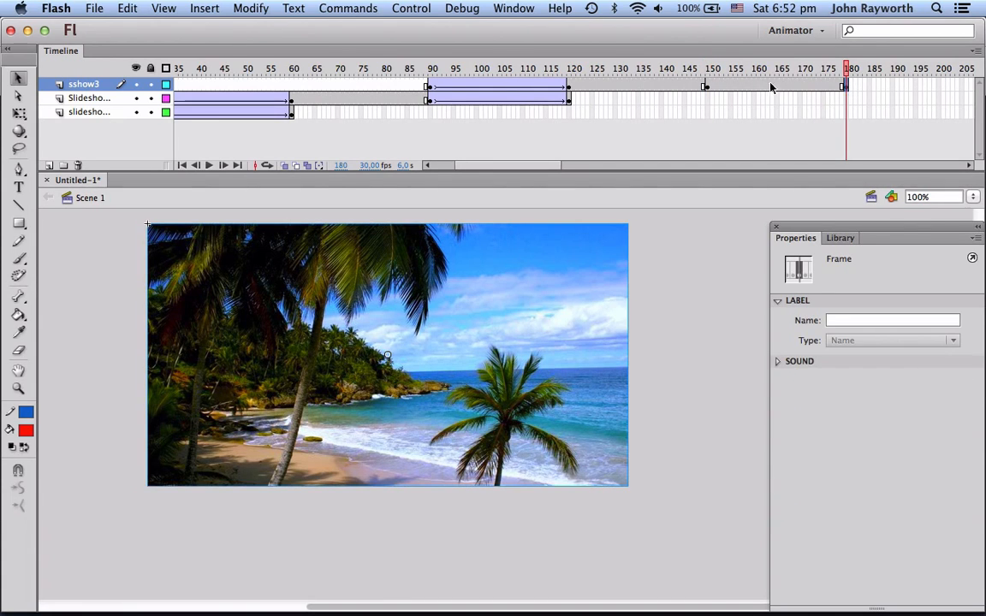
- Apply an Alpha color effect of 0% to the Slideshow-3 instance at frame 180
click(569, 281)
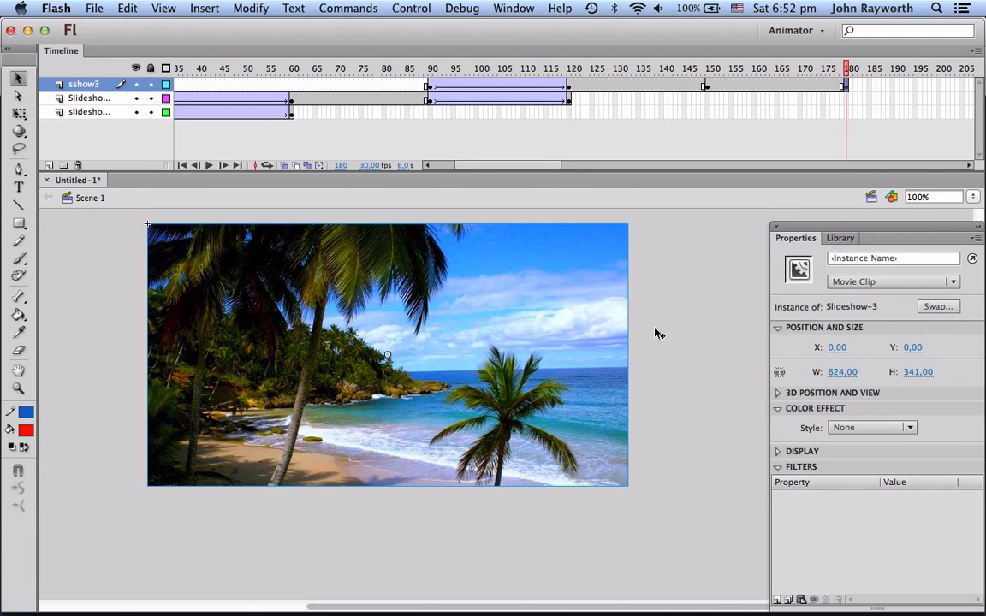
click(895, 427)
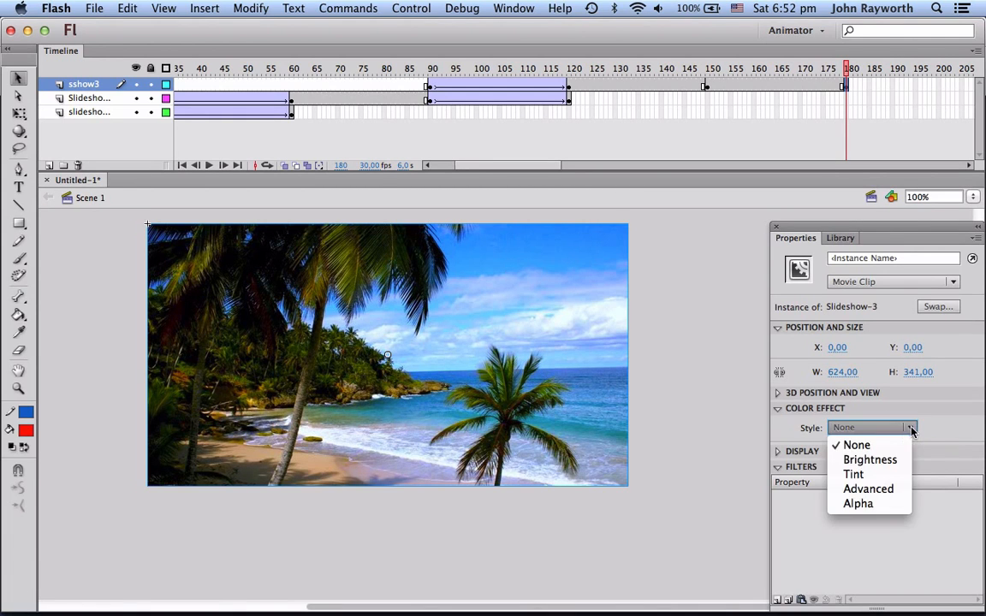
click(876, 494)
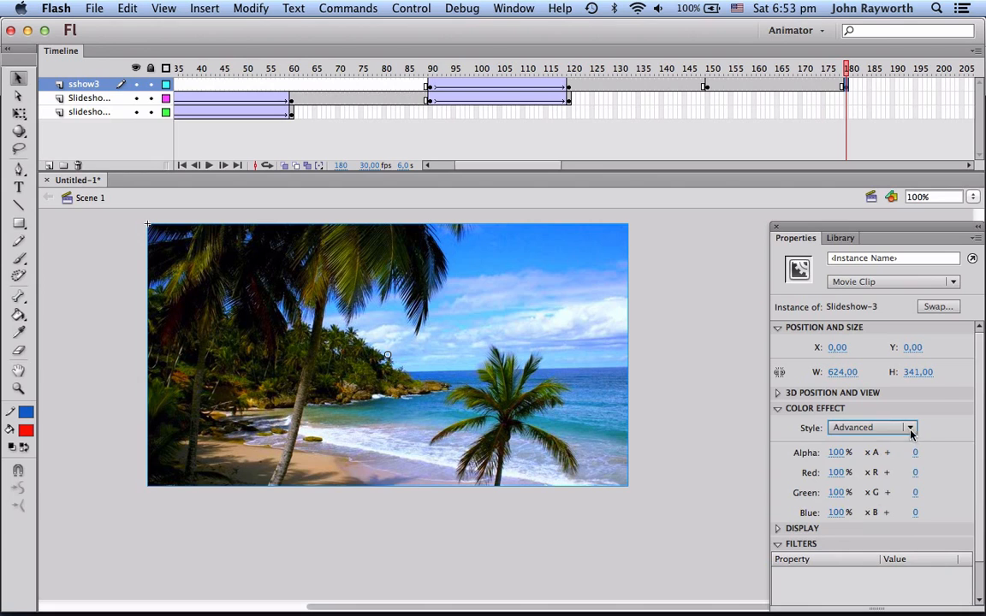
click(852, 428)
click(862, 503)
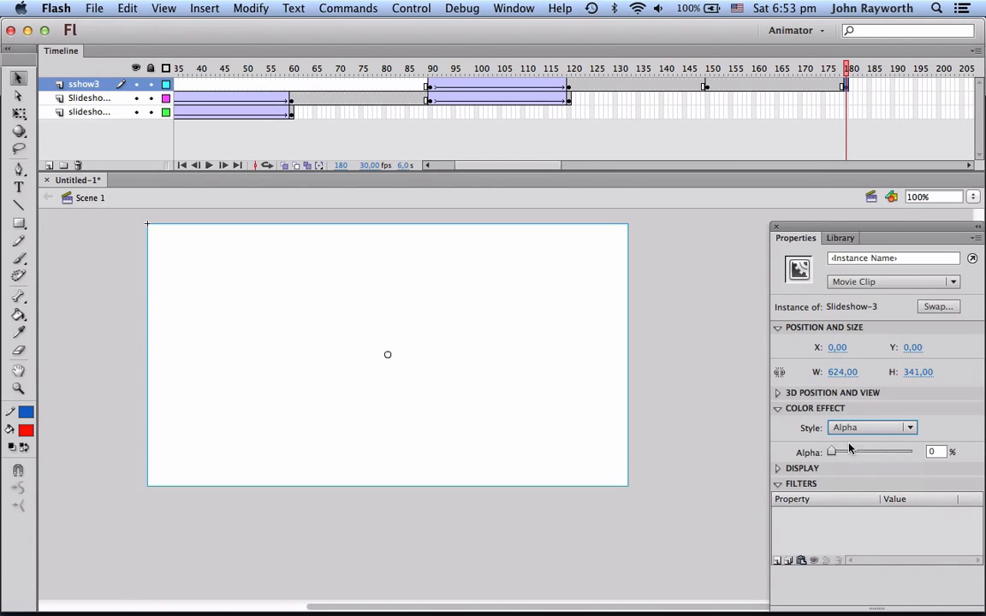
- Create a classic tween between frames 150 and 180 of the sshow3 layer and scrub through its first frames
click(705, 68)
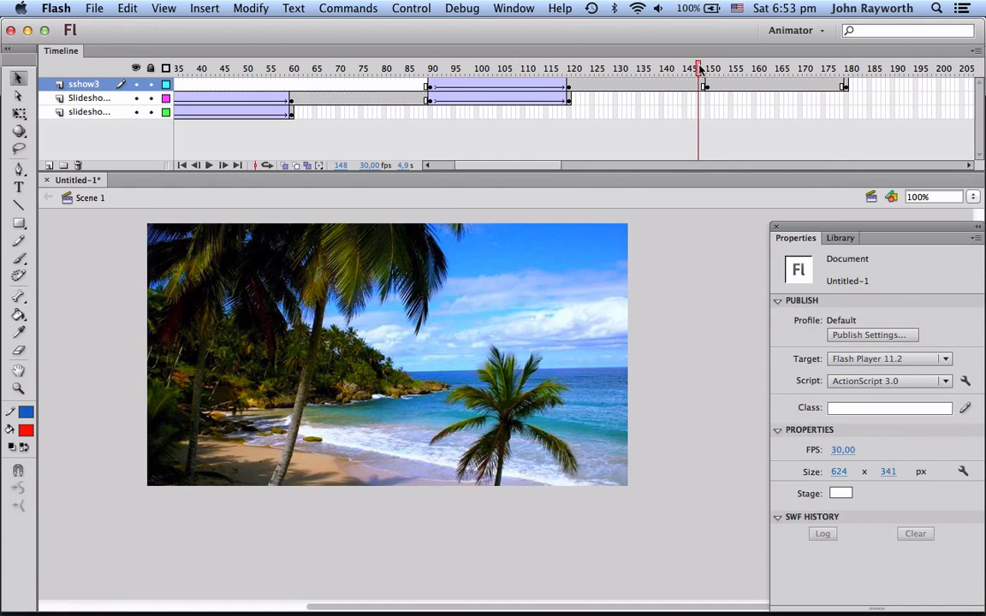
click(746, 86)
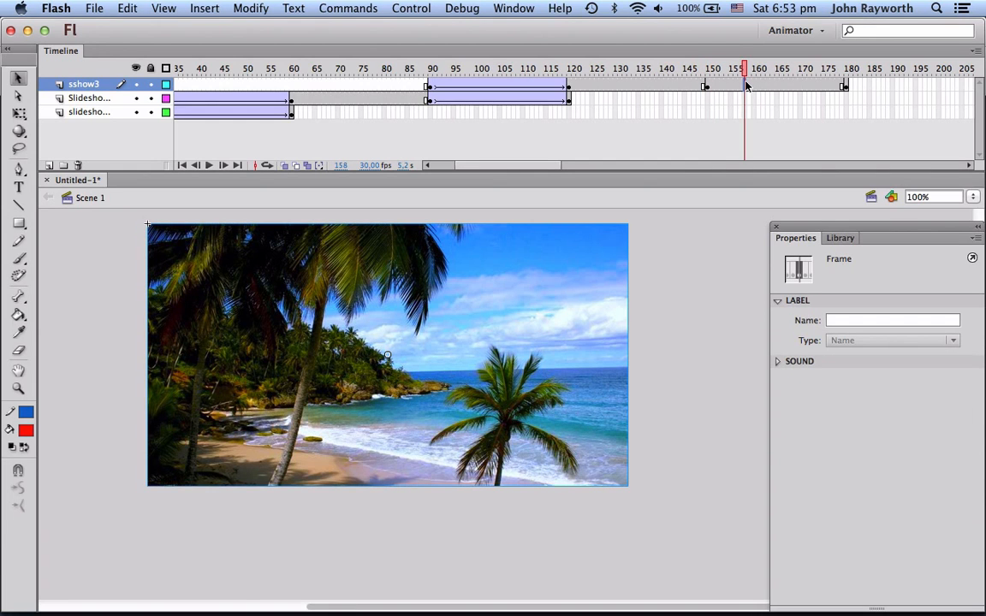
right_click(745, 86)
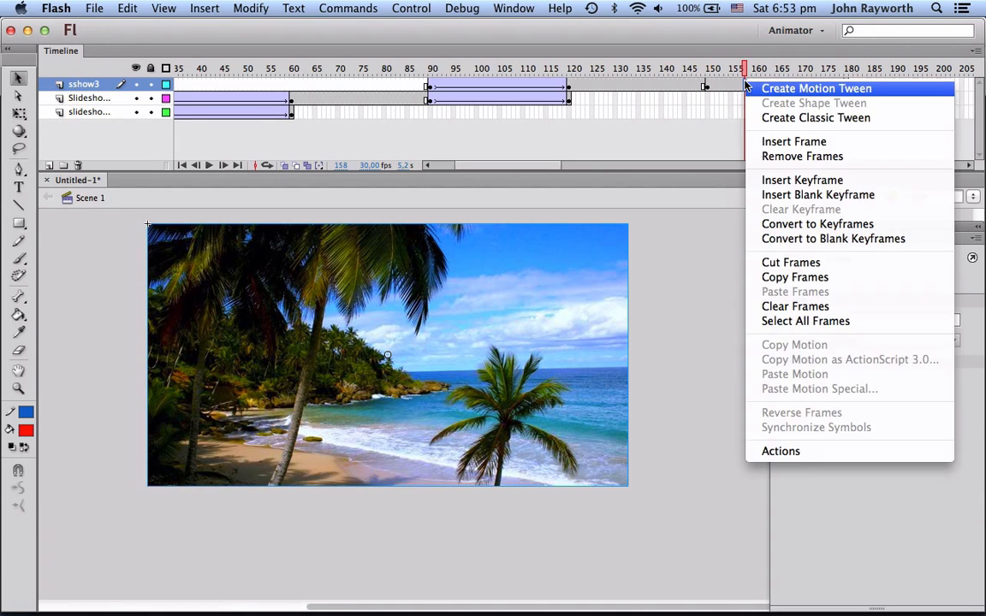
click(768, 117)
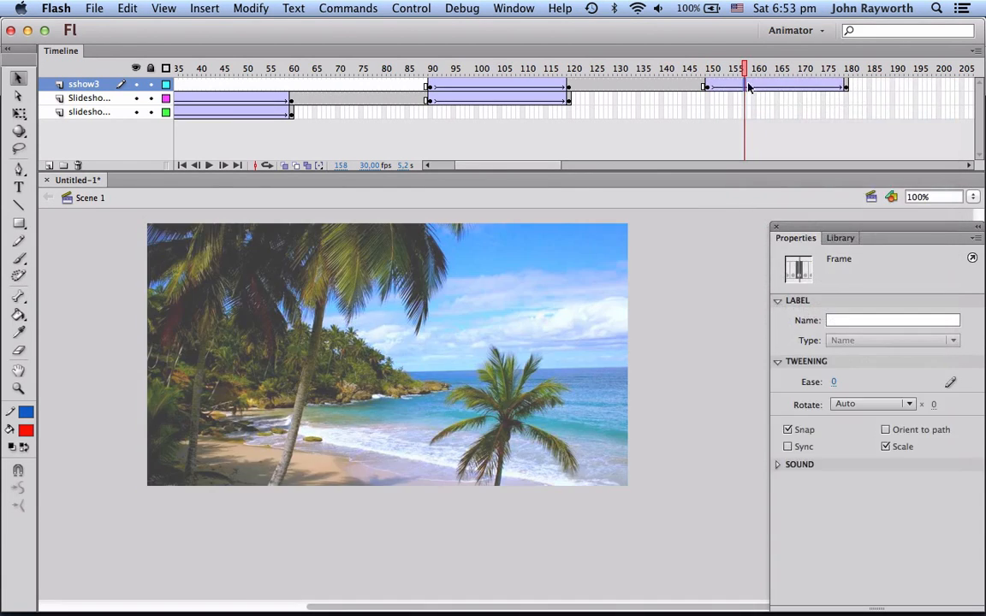
mouse_move(745, 71)
mouse_down()
mouse_move(708, 68)
mouse_move(796, 68)
mouse_move(763, 67)
mouse_up()
- Insert keyframes at frames 150 and 180 of the slideshow1 layer
scroll(552, 97, left, 6)
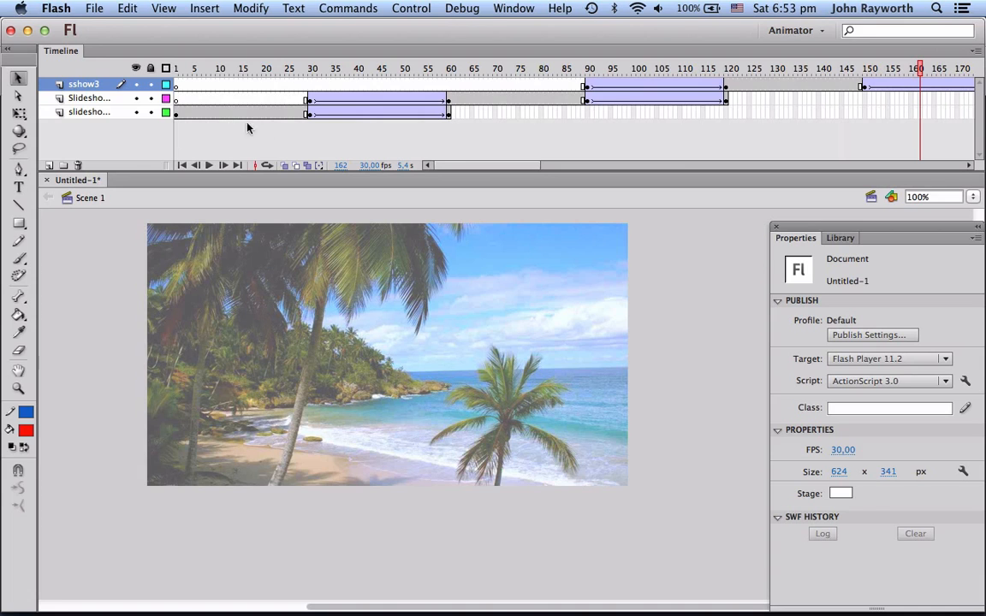
scroll(530, 124, right, 6)
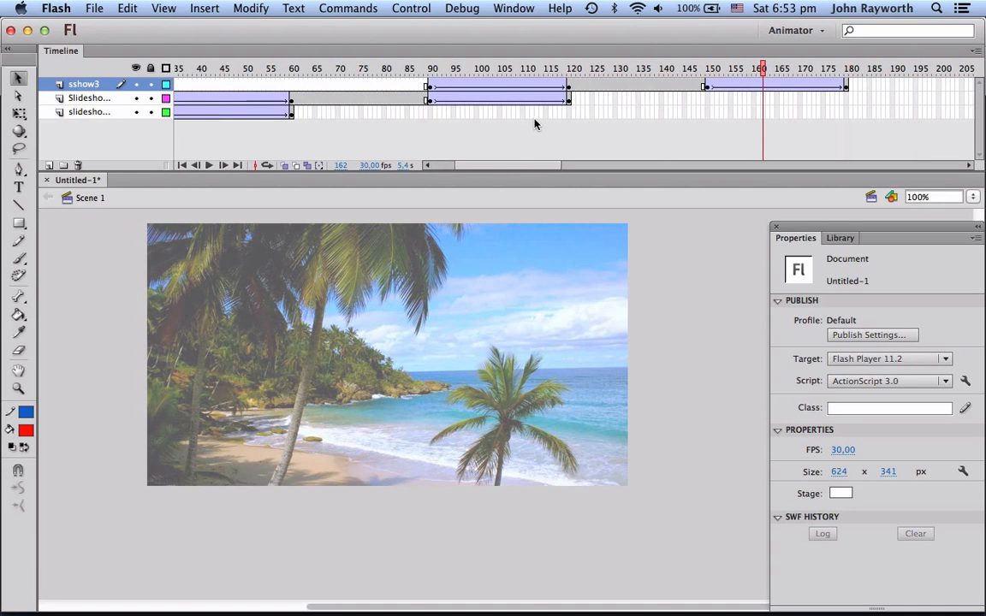
click(707, 112)
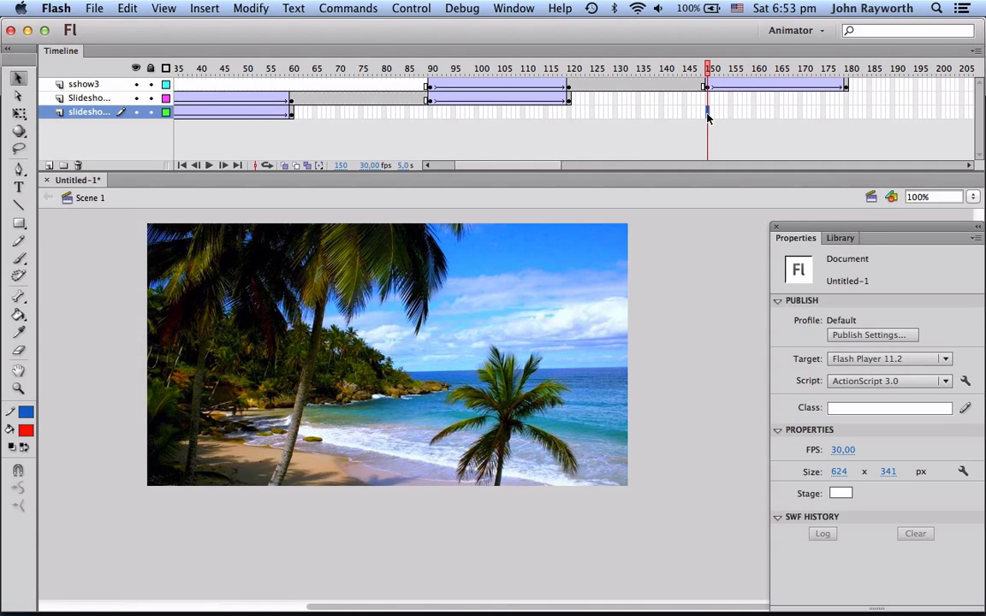
key(F5)
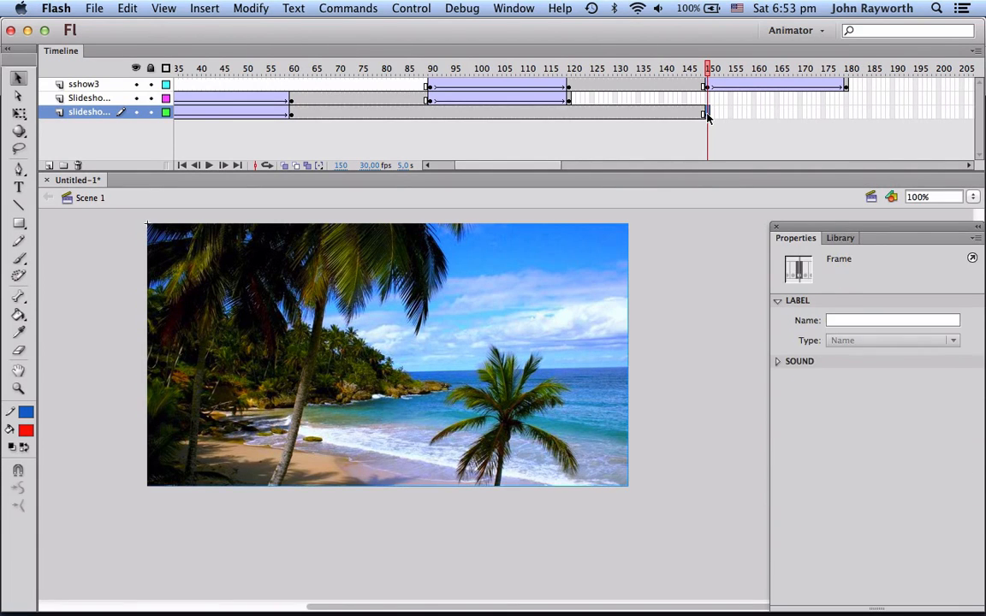
click(846, 113)
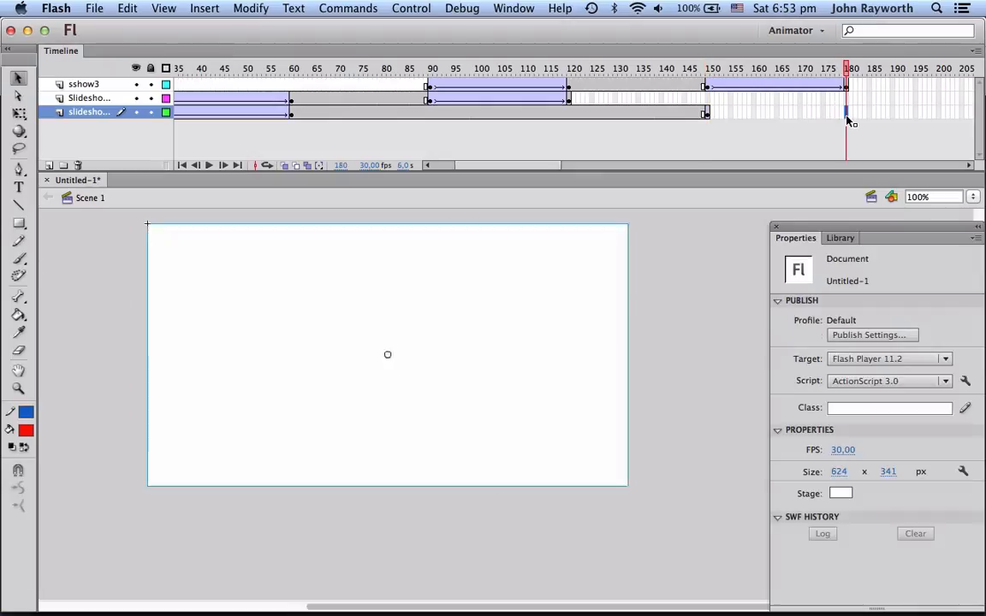
key(F6)
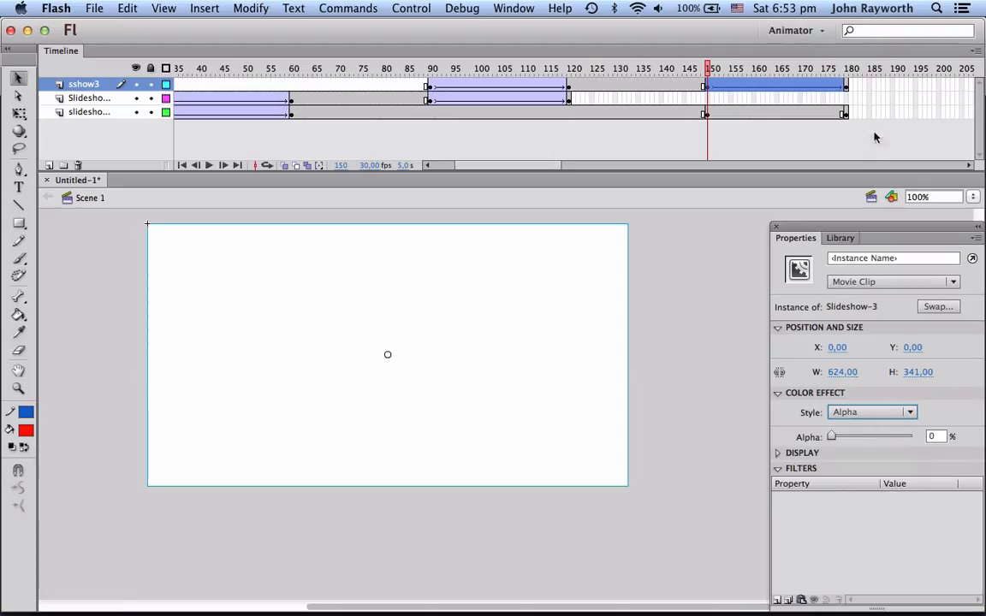
- Raise the alpha of the Slideshow-3 instance at frame 180 to 100%
click(846, 114)
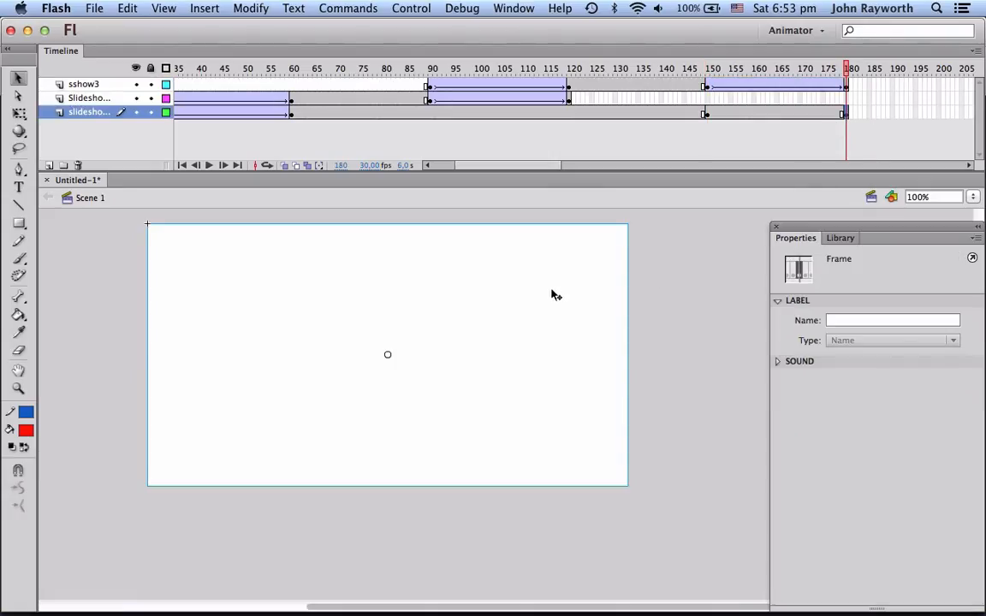
click(516, 312)
click(518, 312)
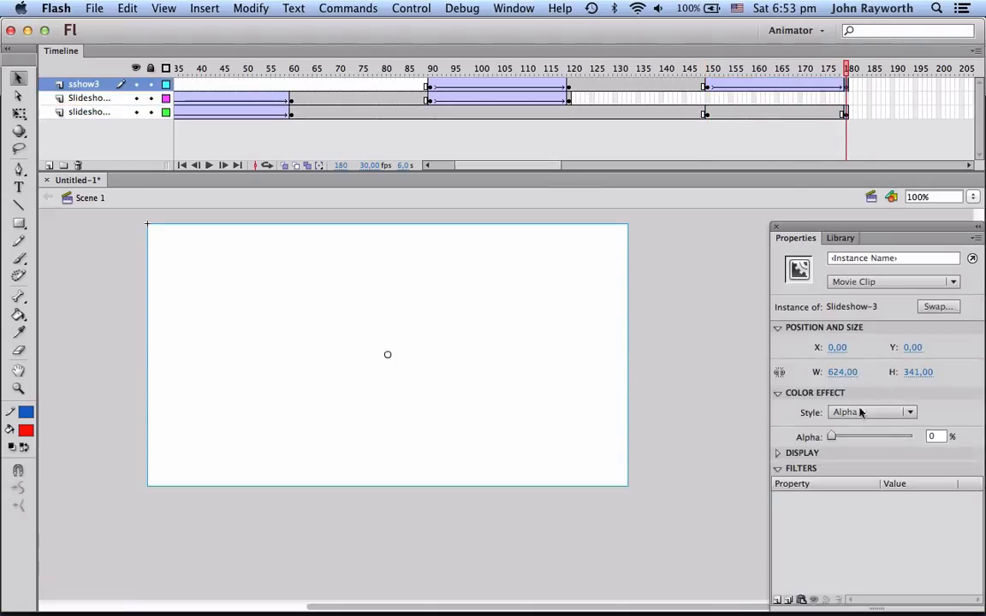
drag(832, 435, 914, 437)
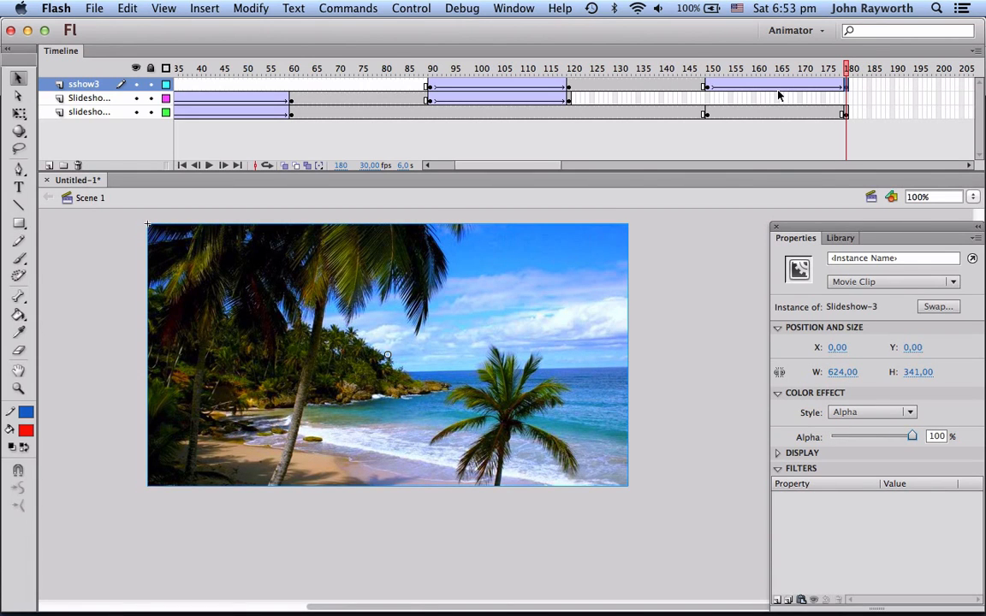
- Create a classic tween between frames 150 and 180 of the slideshow1 layer, and preview the slideshow as a test movie
click(751, 114)
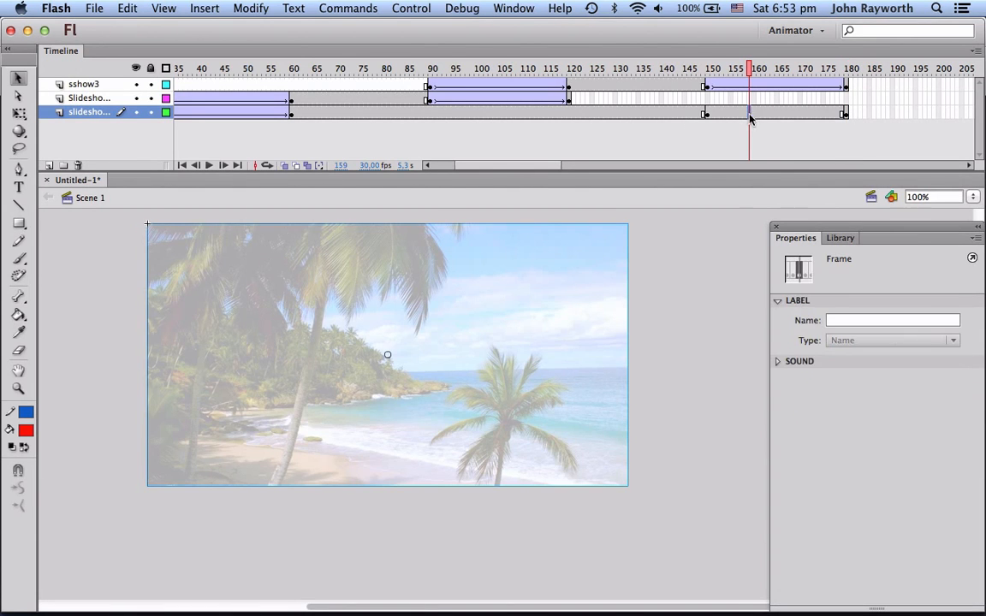
right_click(750, 113)
click(780, 151)
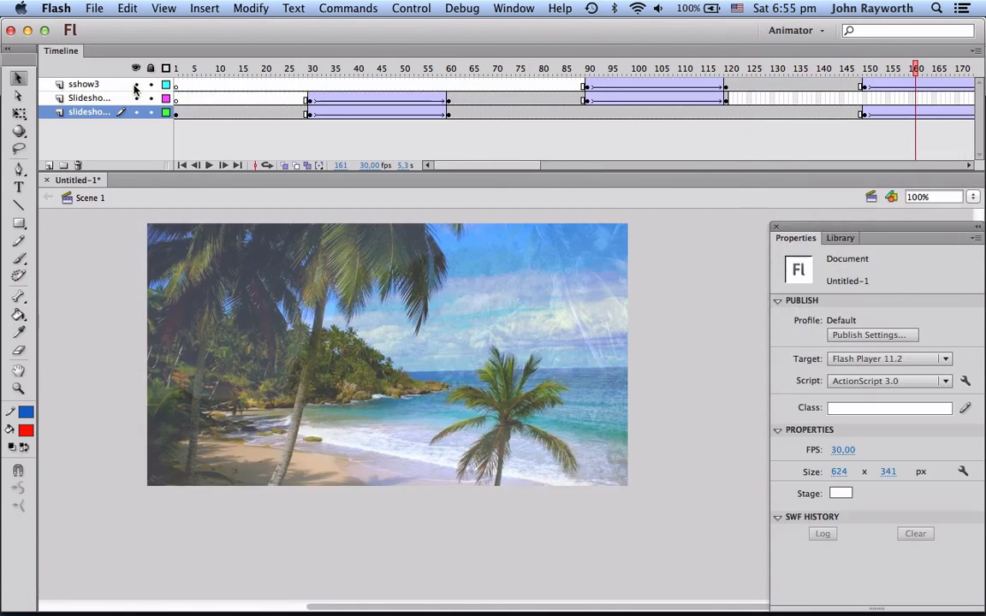
key(super+Return)
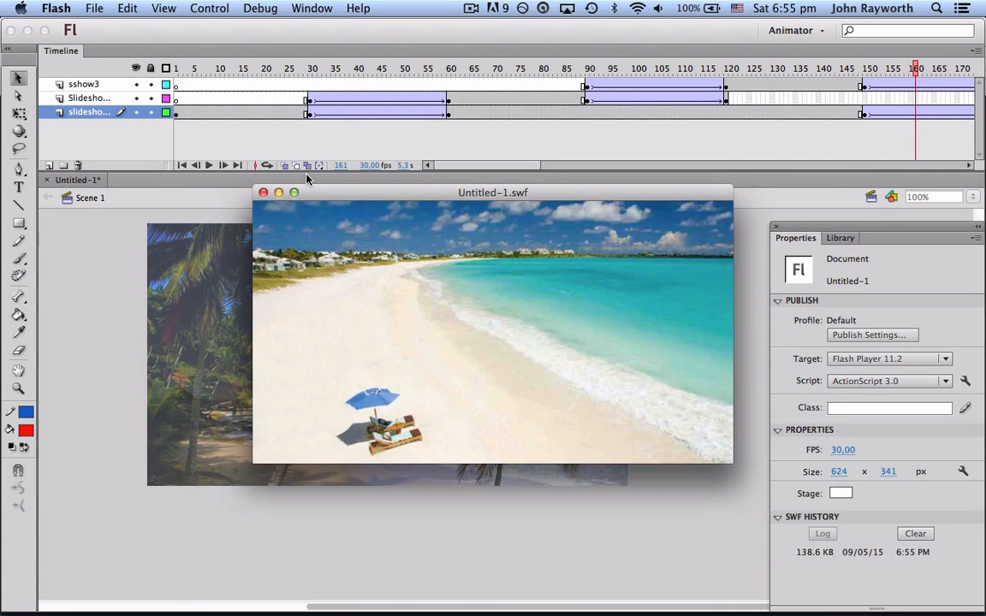
click(263, 192)
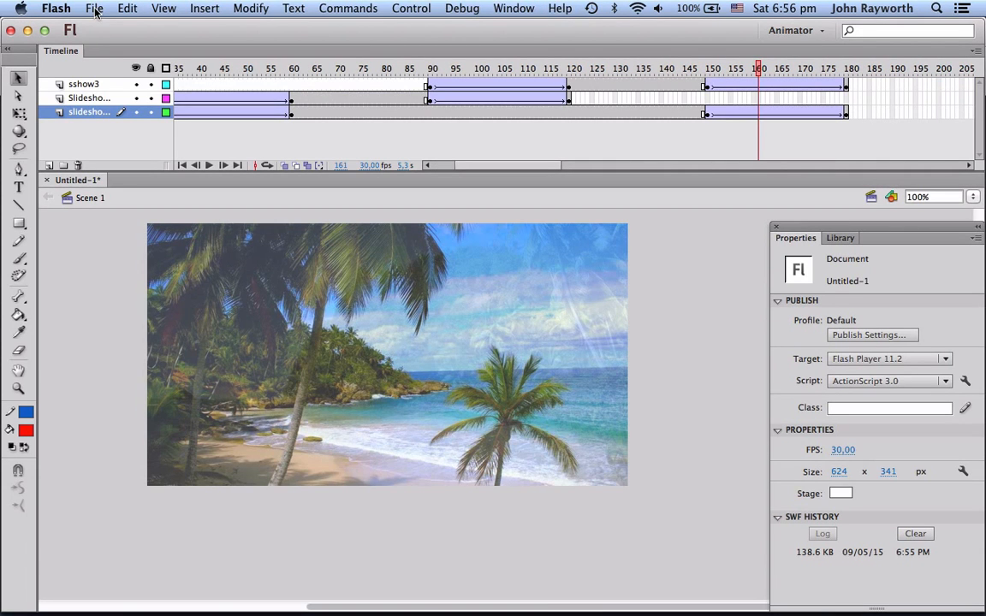
- Start exporting the slideshow as a movie, and open the Beaches Website for Videos folder inside Pro IT - Web on Macintosh HD
click(95, 11)
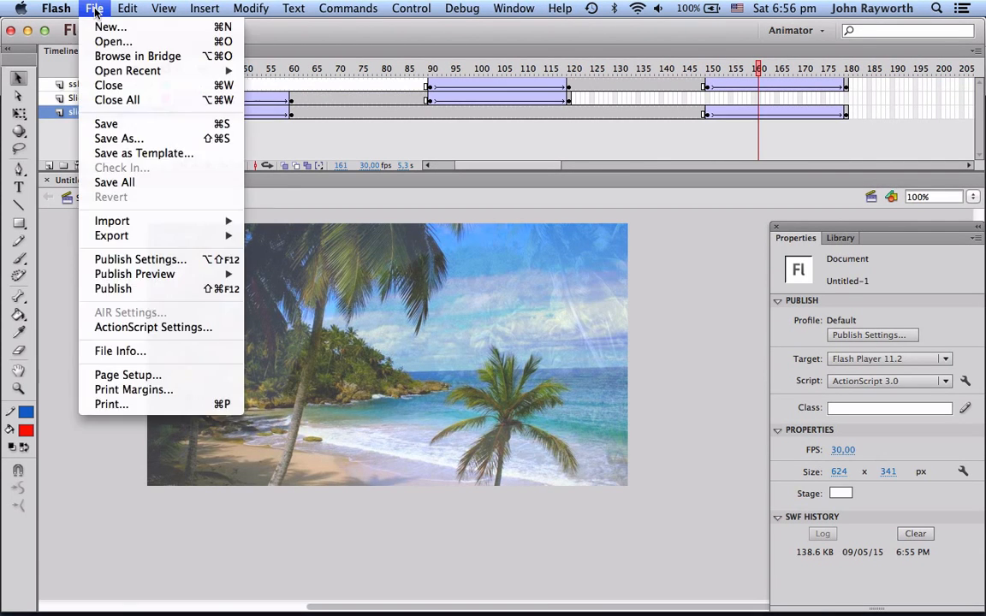
mouse_move(119, 240)
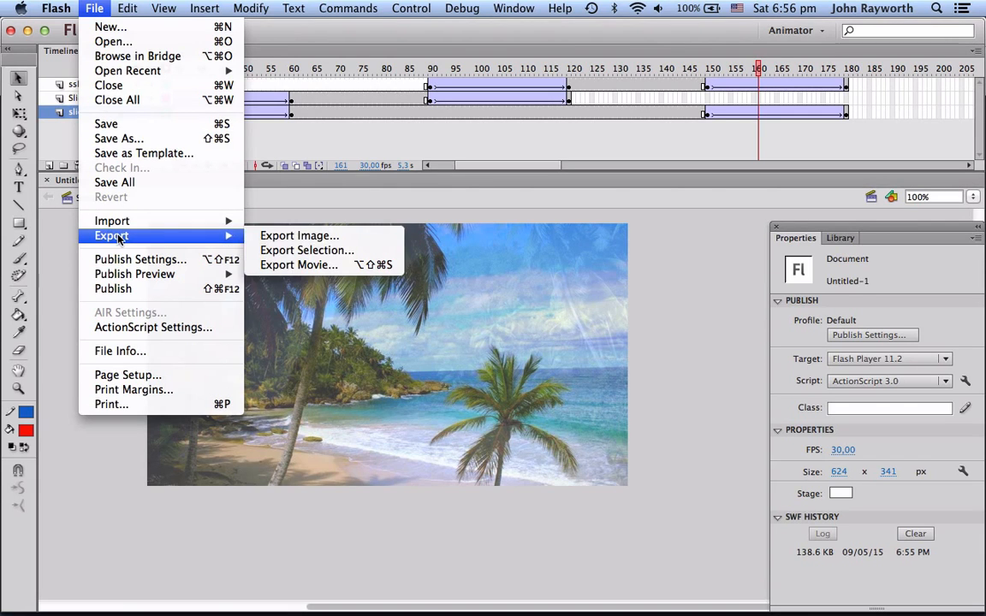
click(315, 272)
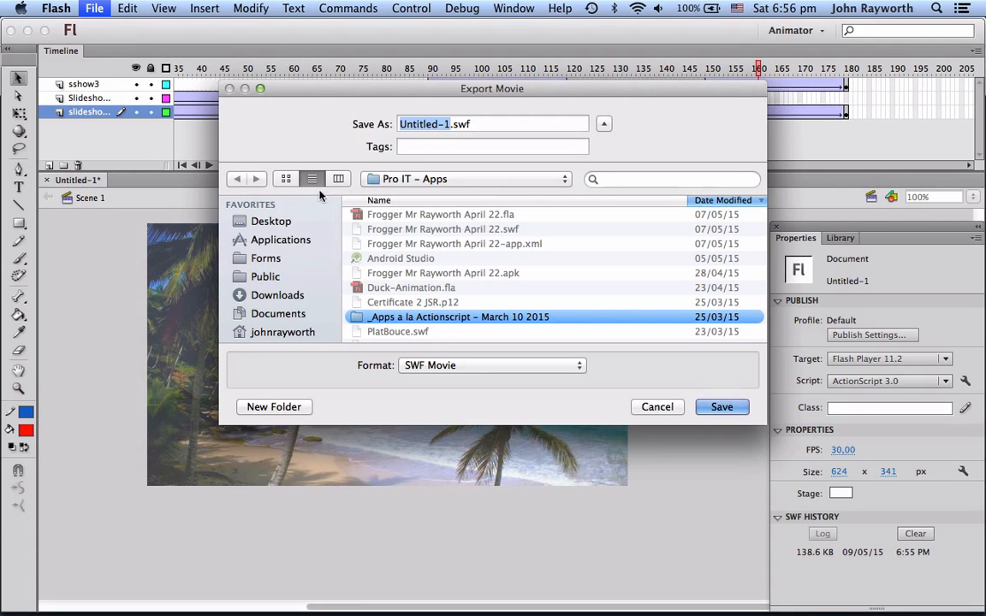
scroll(273, 272, down, 4)
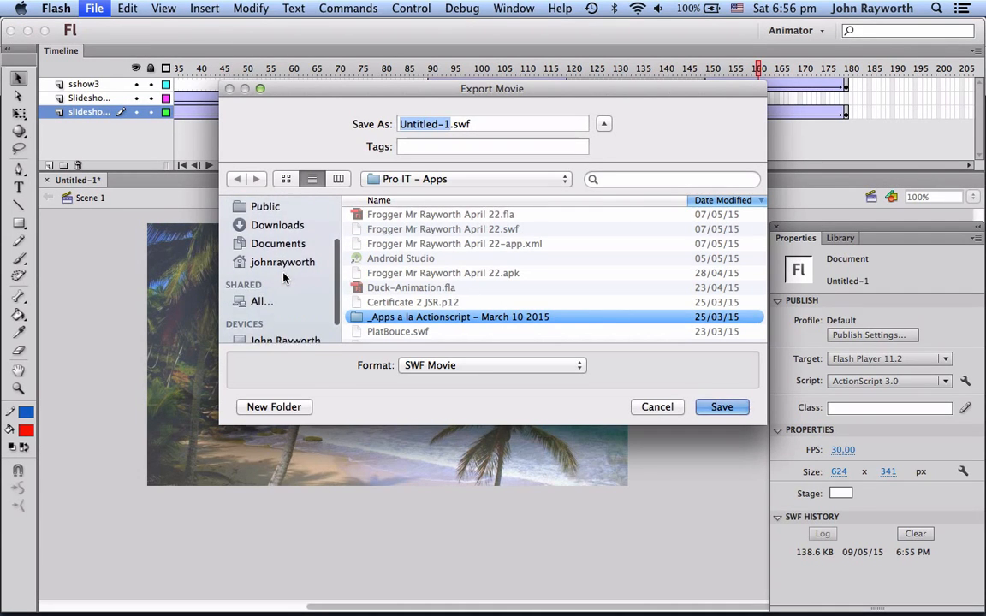
click(274, 332)
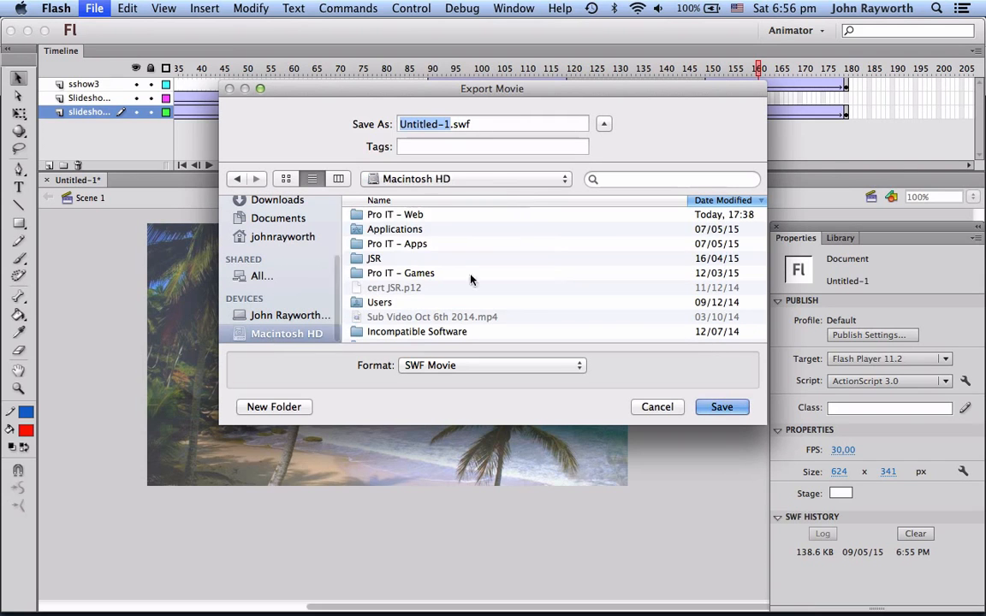
double_click(359, 216)
double_click(359, 216)
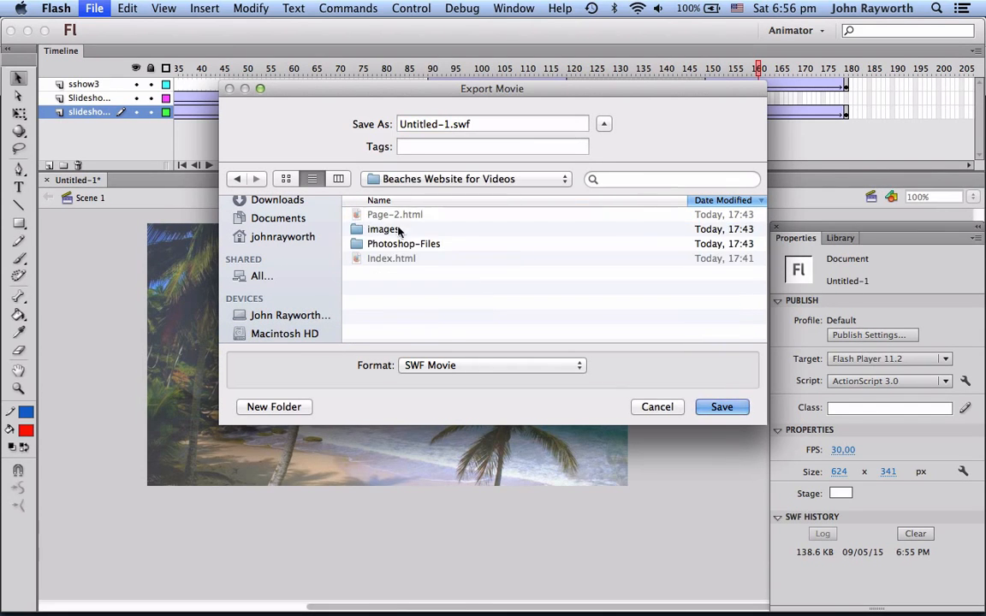
- Create a new folder named Flash inside the Beaches Website for Videos folder as the export location
click(273, 407)
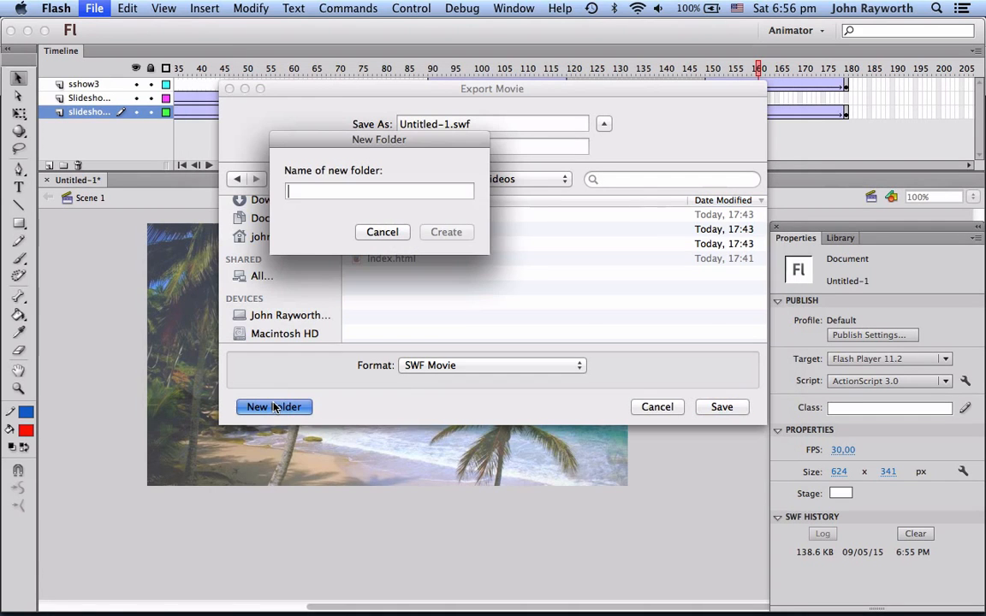
text(Flash)
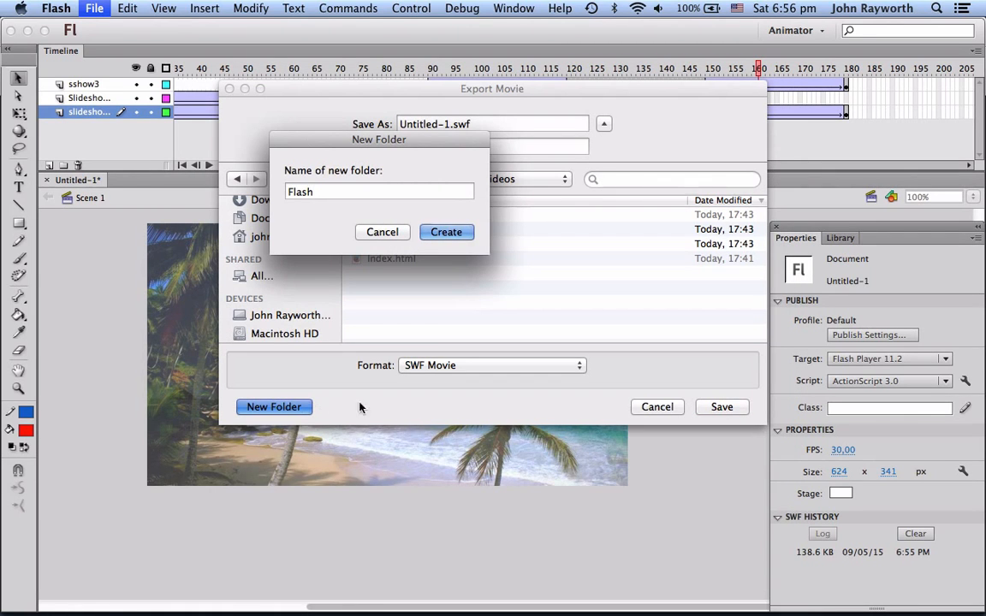
click(448, 233)
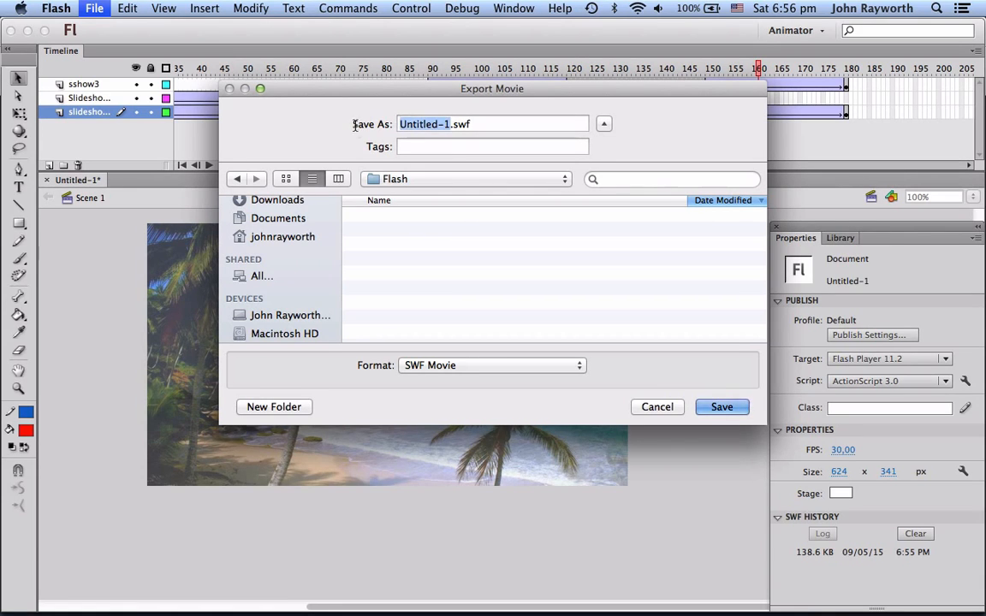
- Name the exported movie Fading-in-and-out and save it in SWF Movie format in the Flash folder
text(Fading-in)
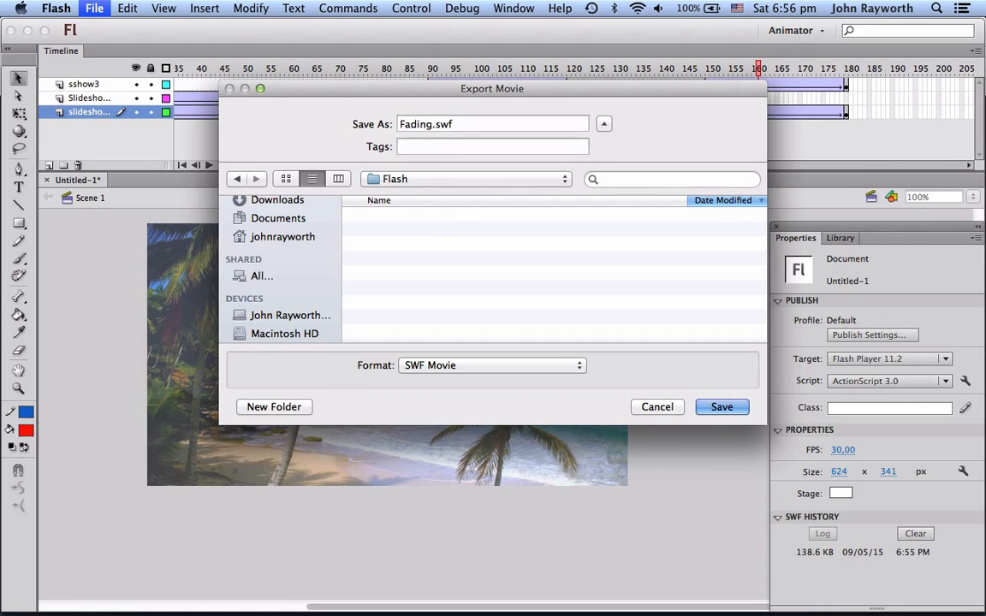
text(-and-out)
key(Return)
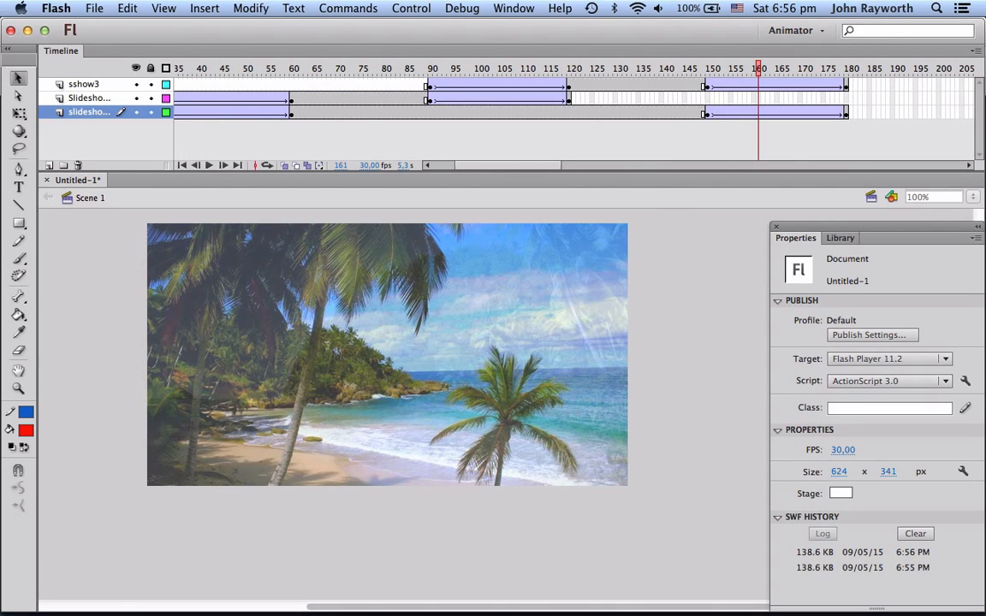